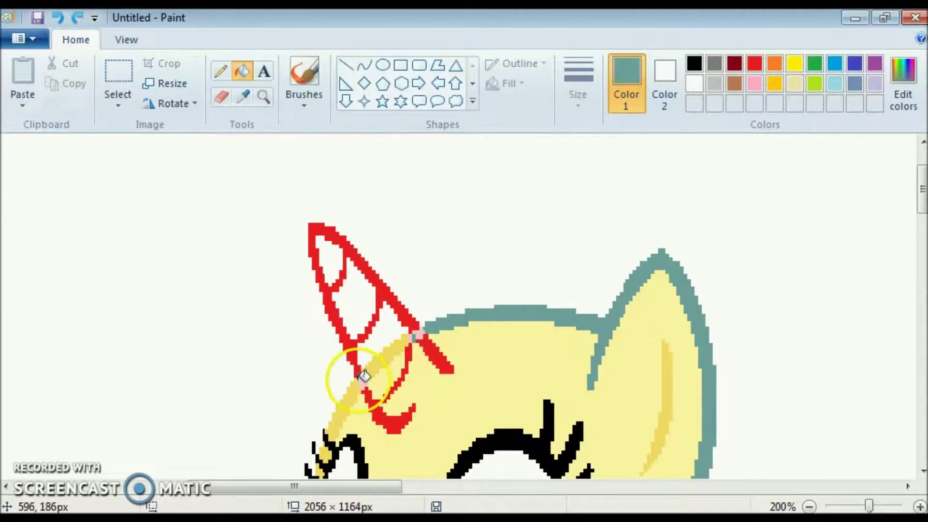
Fill the upper pony's yellow body and wings with the pale mint used in the reference drawing
scroll(333, 338, "down", 5)
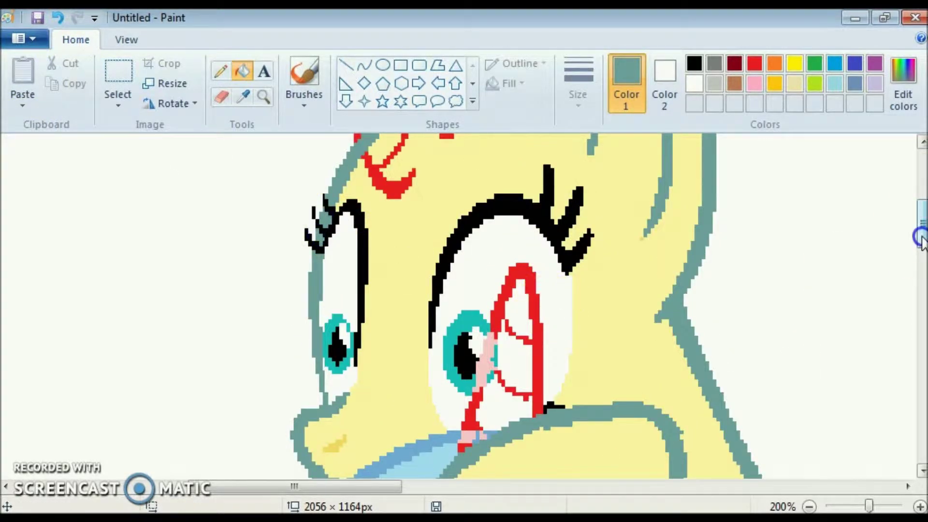
scroll(912, 238, "down", 10)
scroll(596, 342, "right", 15)
scroll(907, 389, "up", 8)
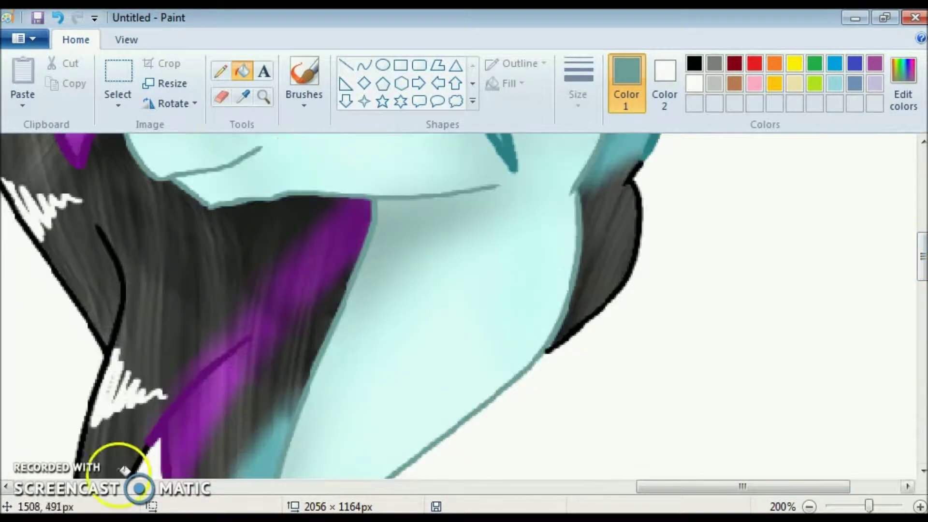
scroll(435, 338, "left", 10)
left_click(404, 352)
left_click(126, 40)
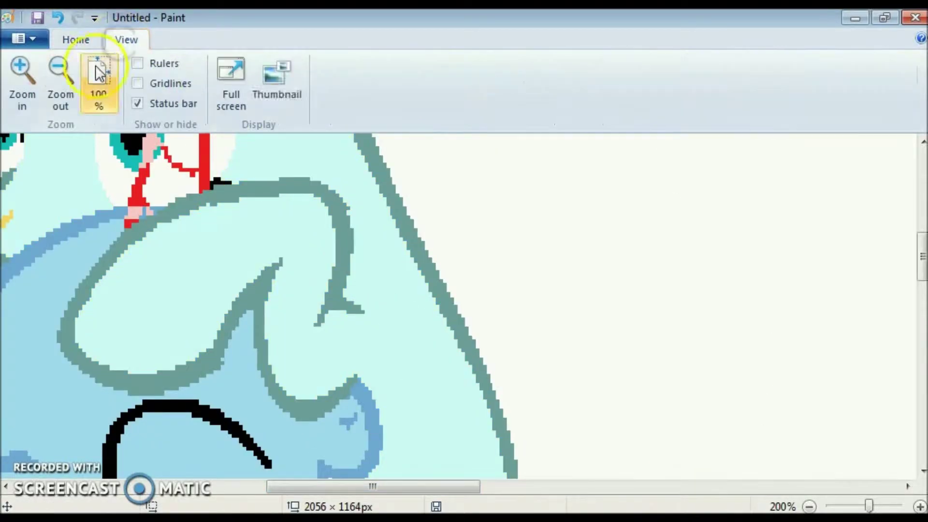
left_click(59, 80)
left_click(76, 39)
left_click(148, 366)
left_click_drag(332, 487, 230, 487)
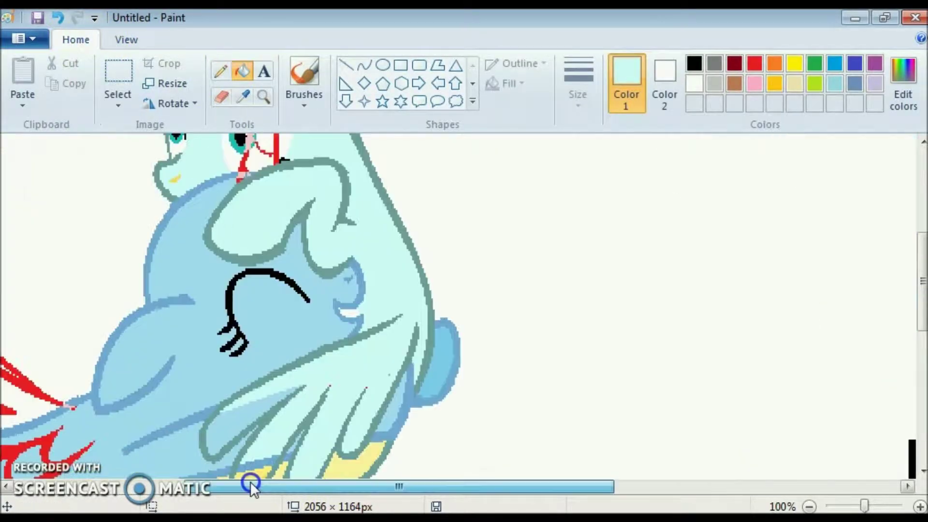
scroll(580, 325, "down", 3)
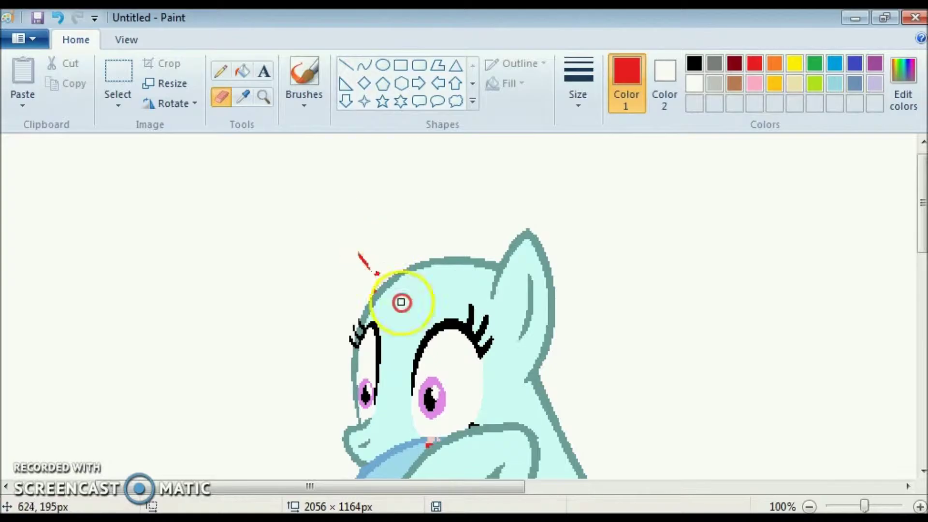
Draw a pointed black mane strand in front of the upper pony's ear with the Curve tool
left_click(694, 63)
left_click(364, 64)
left_click_drag(491, 274, 509, 337)
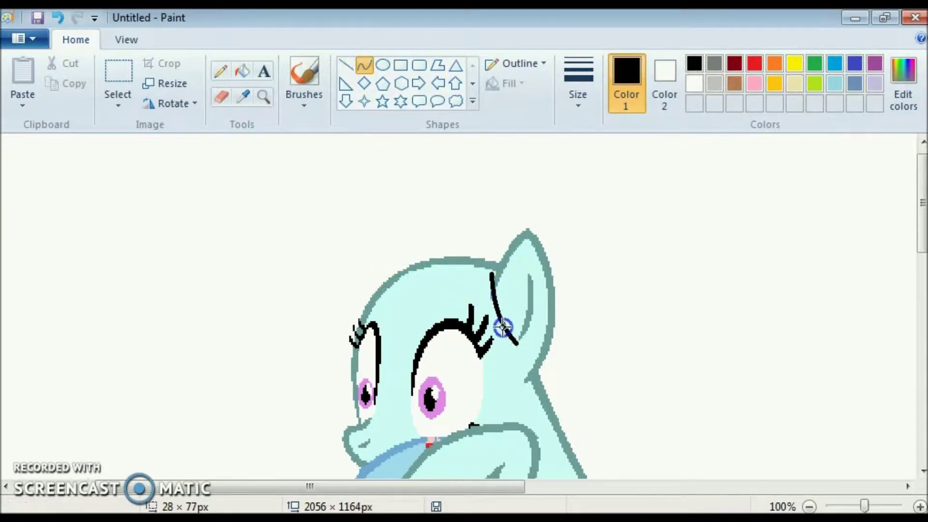
scroll(525, 370, "up", 1)
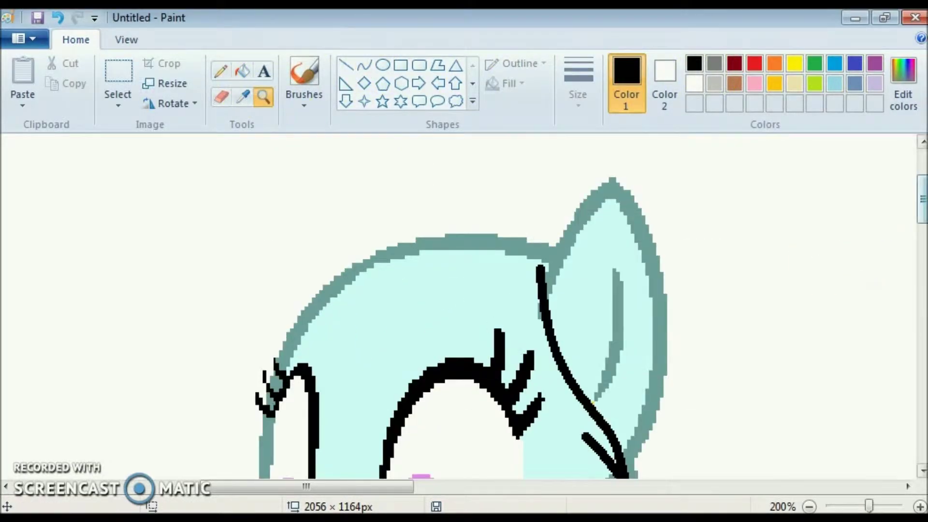
scroll(525, 369, "down", 3)
left_click_drag(582, 270, 618, 342)
scroll(681, 333, "up", 2)
Draw the black fringe edge as a curve across the forehead above the eyes
left_click_drag(488, 261, 327, 313)
left_click_drag(250, 346, 242, 347)
scroll(850, 249, "up", 2)
Try outlining the mane over the head with black curves running forward from the ear, and undo them
left_click_drag(587, 222, 360, 196)
mouse_move(502, 191)
left_mouse_down()
mouse_move(505, 182)
mouse_move(261, 218)
left_mouse_up()
key("ctrl+z")
left_click_drag(570, 225, 401, 198)
left_click_drag(512, 196, 514, 193)
left_click(401, 198)
left_click_drag(400, 199, 166, 434)
left_click_drag(228, 242, 250, 211)
left_click(250, 211)
scroll(396, 387, "down", 4)
mouse_move(404, 486)
left_mouse_down()
mouse_move(654, 485)
mouse_move(389, 485)
left_mouse_up()
scroll(390, 309, "up", 4)
left_click(58, 17)
Draw the inner mane curve from the ear over the head to the fringe tip, plus the outer top line above it
left_click_drag(589, 214, 249, 426)
mouse_move(179, 168)
left_mouse_down()
mouse_move(338, 201)
mouse_move(238, 242)
mouse_move(301, 166)
left_mouse_up()
left_click(300, 166)
mouse_move(611, 190)
left_mouse_down()
mouse_move(252, 202)
mouse_move(302, 160)
mouse_move(170, 404)
mouse_move(188, 300)
left_mouse_up()
left_click_drag(379, 488, 251, 491)
key("ctrl+z")
Draw the mane's long outer front edge as a black curve sweeping down from the end of the top line
scroll(338, 309, "down", 3)
left_click_drag(922, 265, 923, 203)
scroll(390, 221, "up", 2)
left_click_drag(217, 197, 118, 406)
key("ctrl+z")
scroll(912, 197, "down", 1)
left_click_drag(216, 194, 70, 476)
mouse_move(141, 339)
left_mouse_down()
mouse_move(115, 298)
mouse_move(143, 292)
mouse_move(137, 170)
left_mouse_up()
Draw the first pointed lock at the lower end of the mane's front edge in black curves
scroll(70, 173, "down", 5)
mouse_move(76, 207)
left_mouse_down()
mouse_move(34, 275)
mouse_move(23, 266)
left_mouse_up()
scroll(912, 244, "down", 5)
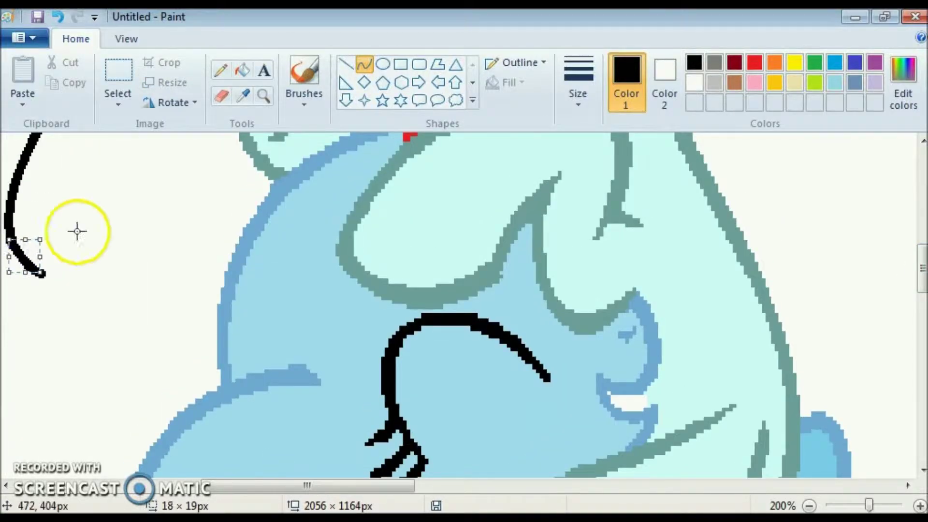
scroll(36, 253, "up", 5)
left_click_drag(66, 304, 158, 207)
left_click(111, 281)
Add a second pointed lock to the front mane and join its tip back up to the chin
mouse_move(111, 282)
left_mouse_down()
mouse_move(49, 464)
mouse_move(77, 435)
left_mouse_up()
scroll(77, 435, "down", 5)
left_click_drag(34, 305, 261, 141)
left_click_drag(159, 271, 184, 313)
Draw the upper jagged locks of the mane behind the ear with black curves
left_click_drag(921, 274, 918, 201)
left_click_drag(642, 164, 659, 331)
mouse_move(653, 247)
left_mouse_down()
mouse_move(669, 213)
mouse_move(749, 236)
left_mouse_up()
left_click(56, 22)
left_click_drag(677, 319, 710, 252)
mouse_move(696, 290)
left_mouse_down()
mouse_move(704, 348)
mouse_move(705, 271)
left_mouse_up()
left_click(591, 246)
Draw the lowest lock of the back mane against the neck, undoing the last stray curve
left_click_drag(684, 378, 723, 319)
left_click_drag(921, 209, 922, 227)
mouse_move(696, 322)
left_mouse_down()
mouse_move(700, 311)
mouse_move(716, 416)
mouse_move(721, 336)
left_mouse_up()
left_click(57, 17)
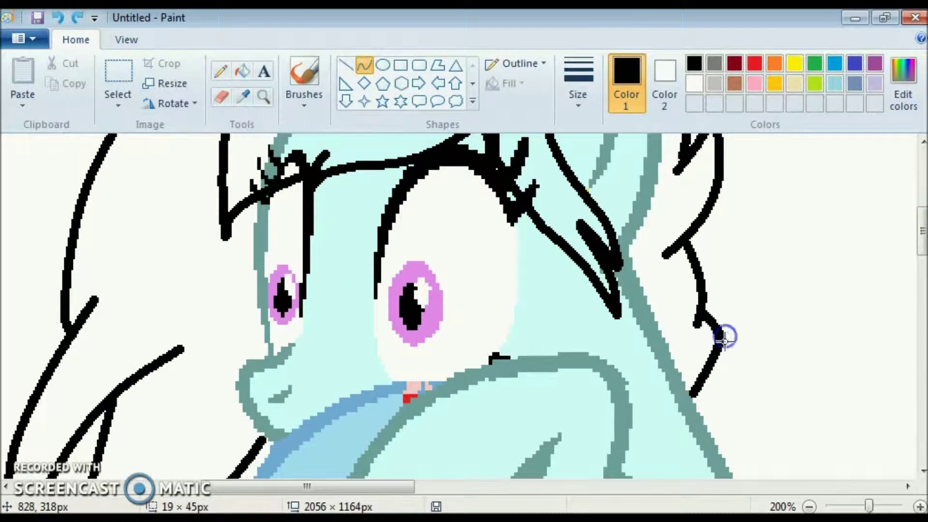
Draw the tail's outer edge as a bent black curve behind the mint pony's hindquarters
scroll(808, 305, "right", 5)
scroll(491, 310, "down", 5)
scroll(445, 387, "left", 3)
left_click_drag(445, 312, 474, 455)
left_click_drag(464, 300, 521, 405)
Continue the tail's underside with jagged black curves running across the mint hind leg
left_click_drag(921, 324, 922, 362)
left_click_drag(479, 201, 435, 247)
left_click(58, 18)
mouse_move(484, 201)
left_mouse_down()
mouse_move(390, 283)
mouse_move(402, 245)
mouse_move(321, 288)
left_mouse_up()
left_click_drag(390, 283, 249, 352)
left_click_drag(325, 328, 266, 321)
scroll(493, 332, "left", 5)
left_click_drag(518, 355, 370, 360)
left_click(426, 365)
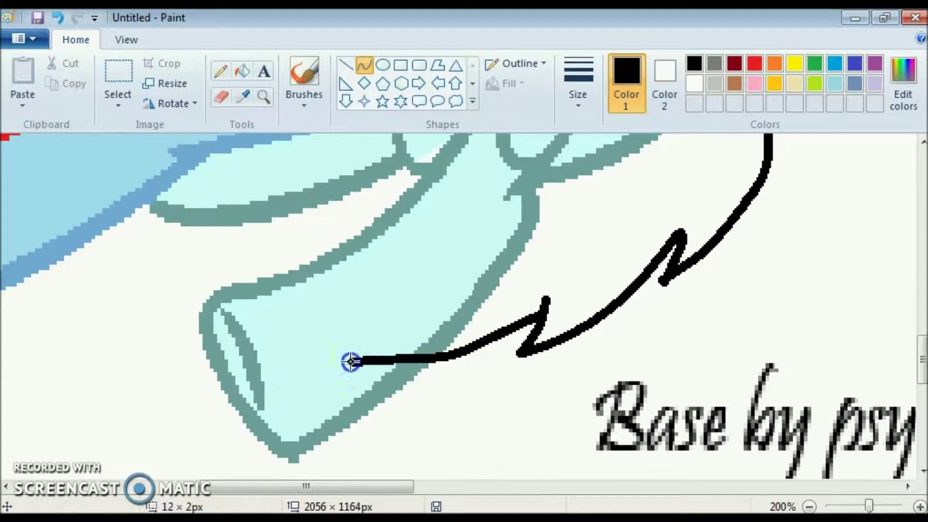
Draw the notched lower tip of the tail over the hoof, undoing the misplaced curves
left_click_drag(284, 332, 166, 382)
left_click_drag(166, 383, 197, 335)
key("Escape")
mouse_move(283, 332)
left_mouse_down()
mouse_move(164, 383)
mouse_move(174, 408)
mouse_move(137, 327)
mouse_move(296, 242)
left_mouse_up()
left_click(54, 18)
left_click_drag(183, 387, 170, 368)
key("ctrl+z")
Draw the tail's upper edge and outer tip as black curves from the haunch down past the hoof
scroll(908, 369, "up", 1)
left_click_drag(381, 226, 172, 422)
mouse_move(165, 377)
left_mouse_down()
mouse_move(141, 311)
mouse_move(154, 266)
left_mouse_up()
left_click(75, 20)
left_click(57, 18)
left_click_drag(166, 328, 169, 428)
mouse_move(160, 382)
left_mouse_down()
mouse_move(152, 390)
mouse_move(307, 224)
mouse_move(288, 245)
left_mouse_up()
Touch up the end of the upper tail line where it meets the leg with the black Pencil
left_click(263, 97)
left_click(416, 210)
left_click(416, 209)
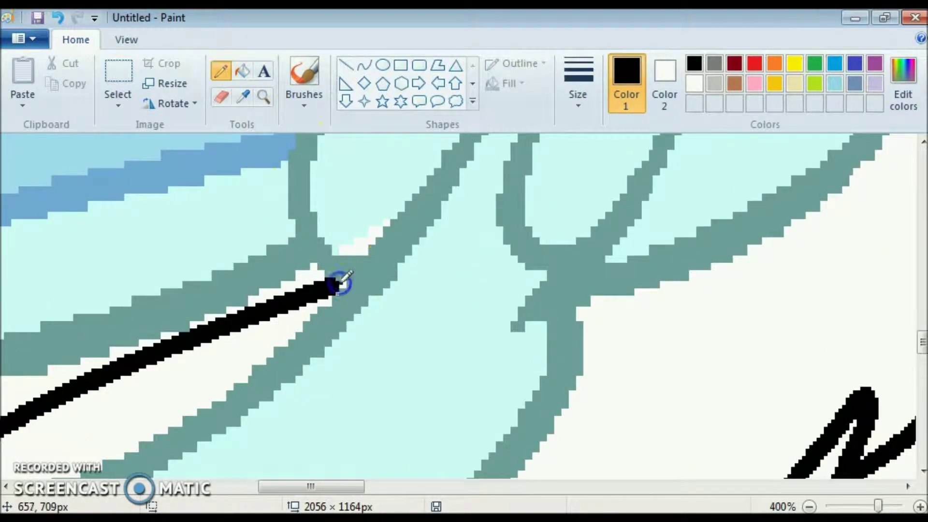
scroll(903, 335, "down", 3)
left_click(269, 196)
Add another pointed black lock beneath the front mane, reaching the blue pony's outline
left_click_drag(311, 485, 357, 486)
left_click_drag(922, 327, 895, 182)
left_click(126, 39)
left_click(56, 103)
left_click(56, 104)
left_click(56, 104)
left_click(56, 104)
left_click(20, 77)
left_click(76, 40)
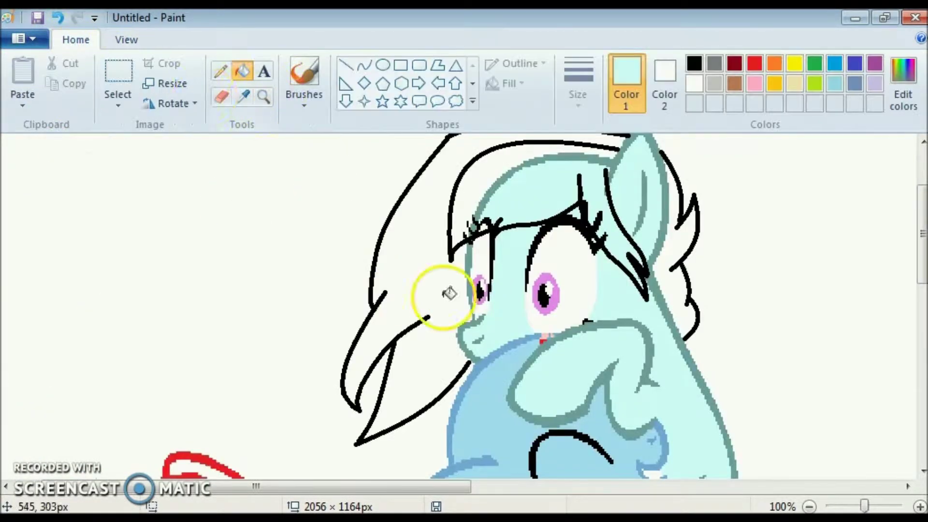
left_click(263, 97)
left_click(386, 290)
left_click(364, 64)
left_click(694, 63)
mouse_move(426, 256)
left_mouse_down()
mouse_move(372, 373)
mouse_move(477, 342)
mouse_move(464, 312)
left_mouse_up()
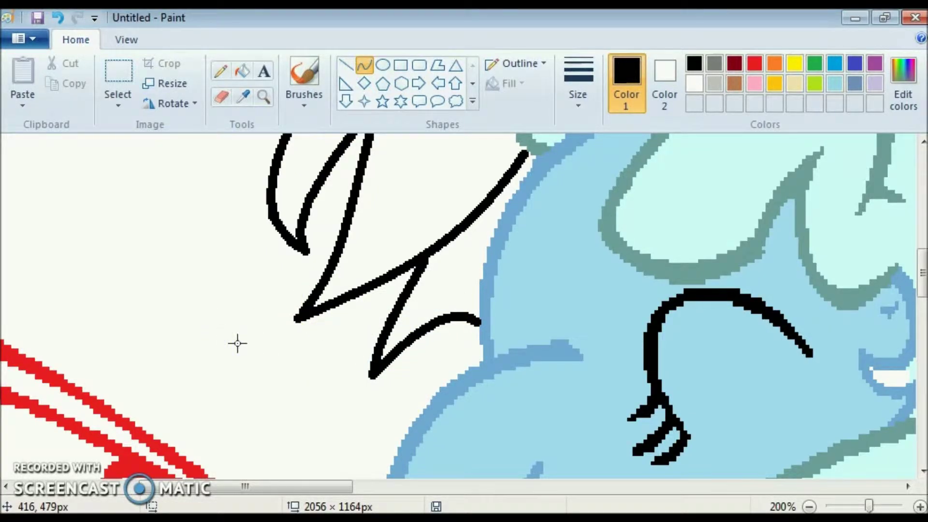
Sample the teal outline colour and redraw the hind leg and sole outlines over the crossing tail lines
left_click(126, 39)
left_click(62, 91)
left_click(76, 39)
left_click_drag(912, 317, 912, 386)
left_click(263, 97)
left_click(393, 310)
left_click(242, 96)
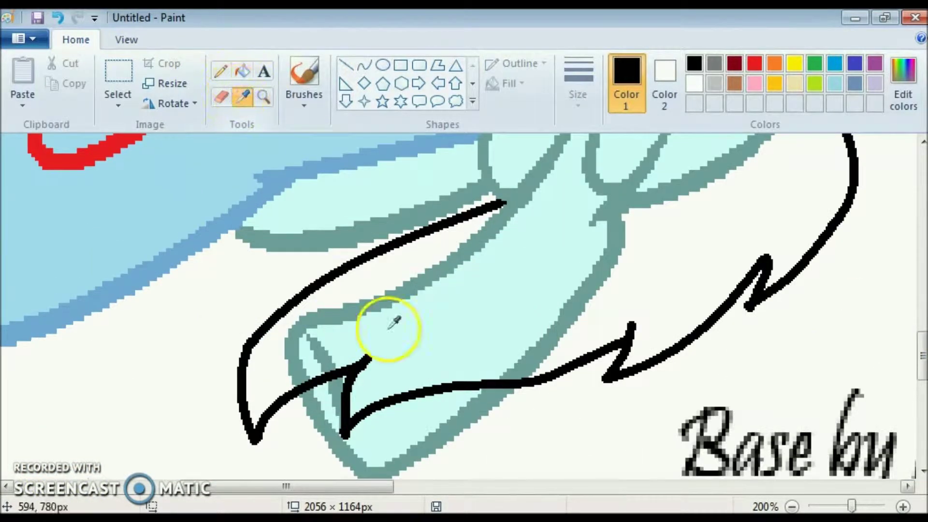
left_click(312, 340)
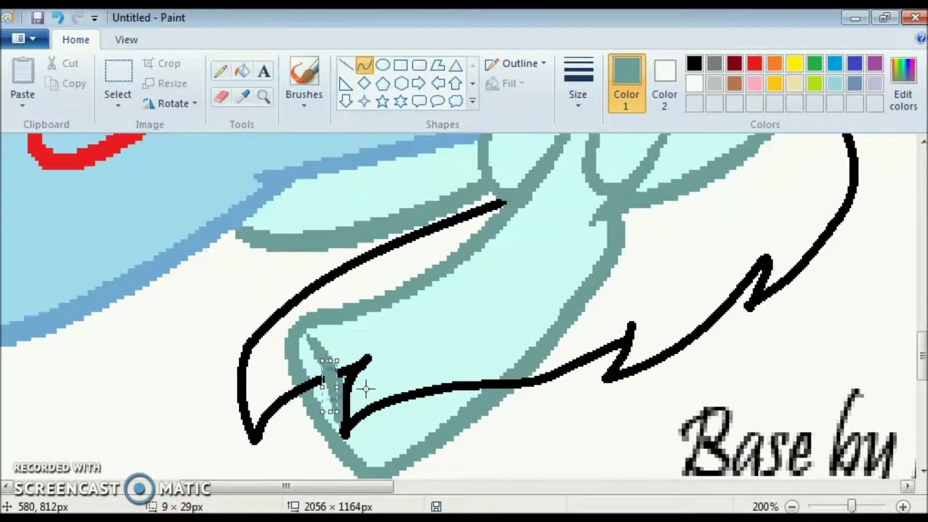
left_click(486, 395)
left_click(490, 328)
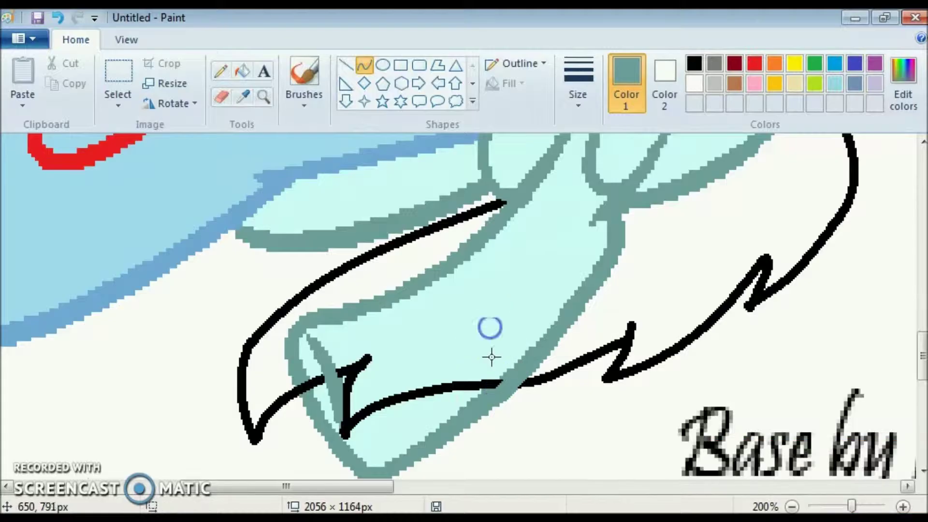
Fill the tail lines inside the hind leg with its pale mint, undoing the fill that spills onto the tail outline
left_click(242, 71)
left_click(243, 97)
left_click(394, 345)
left_click(364, 399)
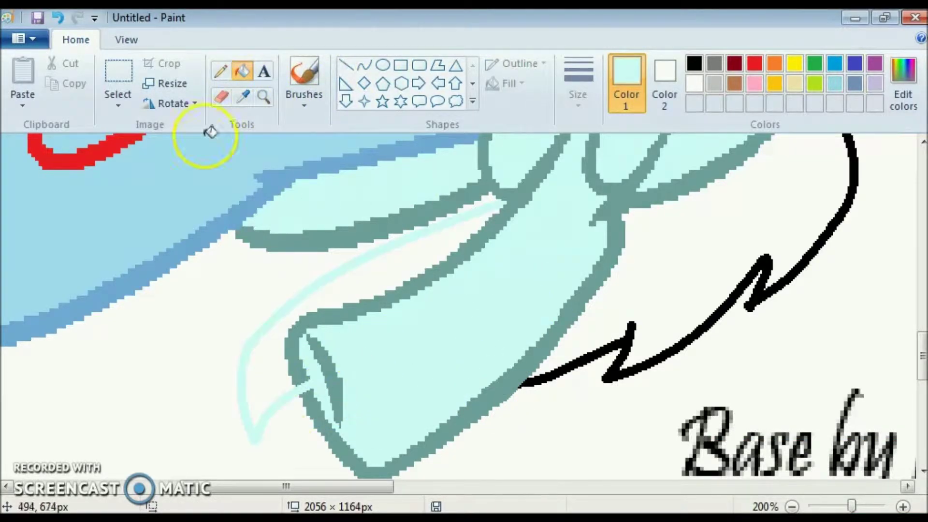
left_click(58, 18)
Redraw the hoof's sole outline in teal where the tail line crosses it, undoing the last change
left_click(364, 67)
left_click_drag(322, 380, 311, 394)
left_click(243, 97)
left_click(328, 430)
left_click(58, 18)
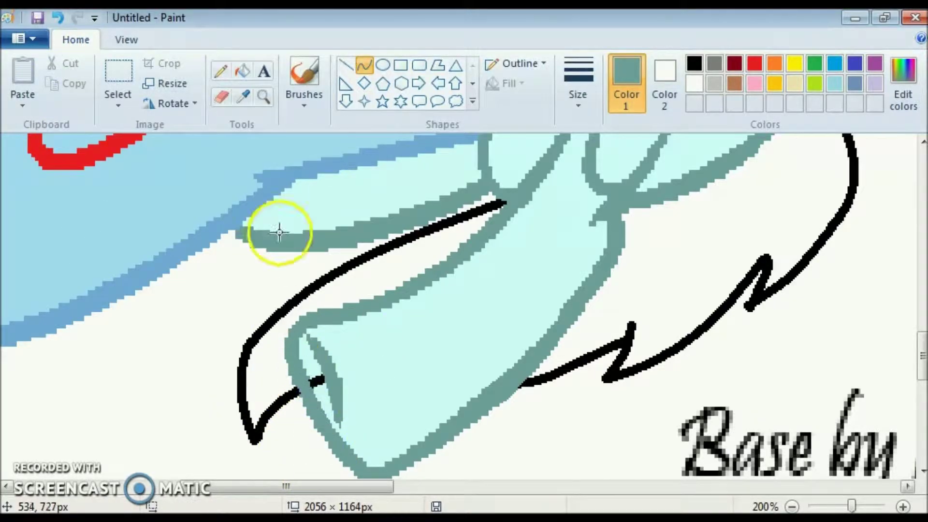
left_click(243, 72)
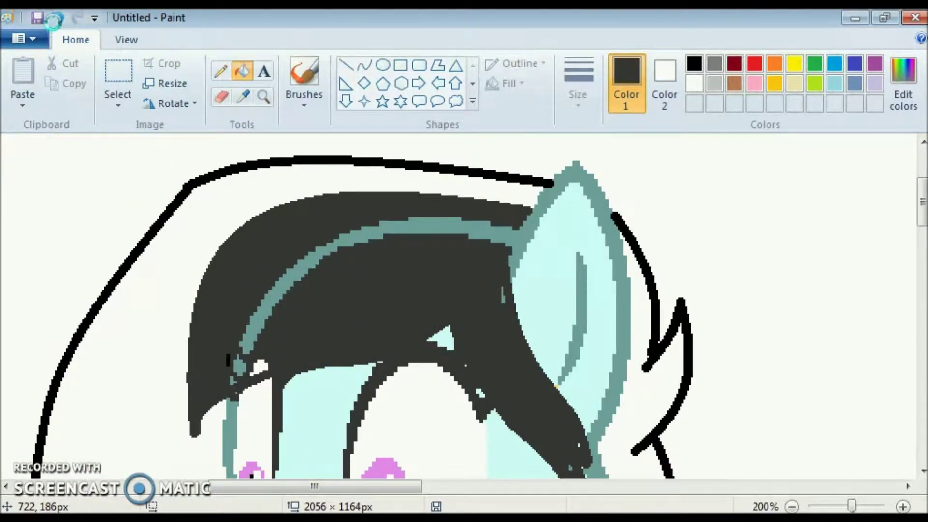
Undo the last fill on the mane outline and retouch the mane strand beside the ear with the dark grey Pencil
left_click(53, 19)
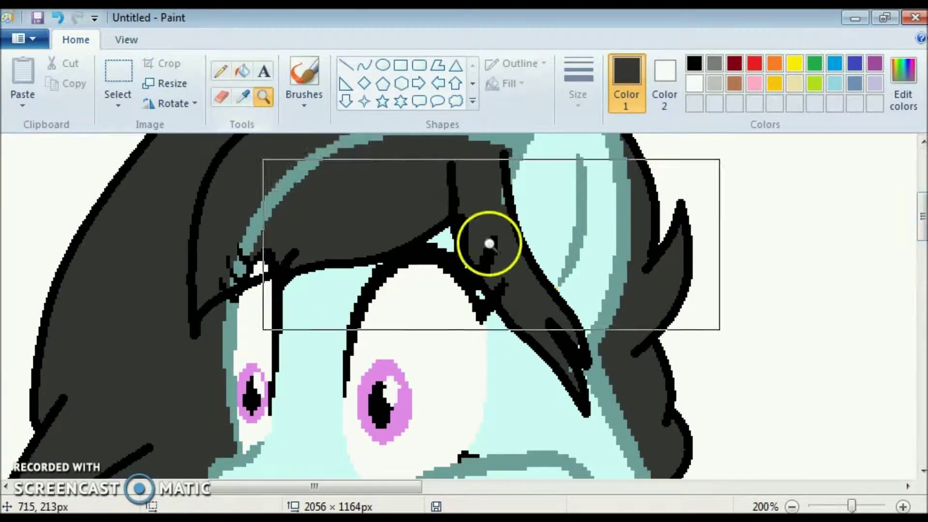
left_click(489, 245)
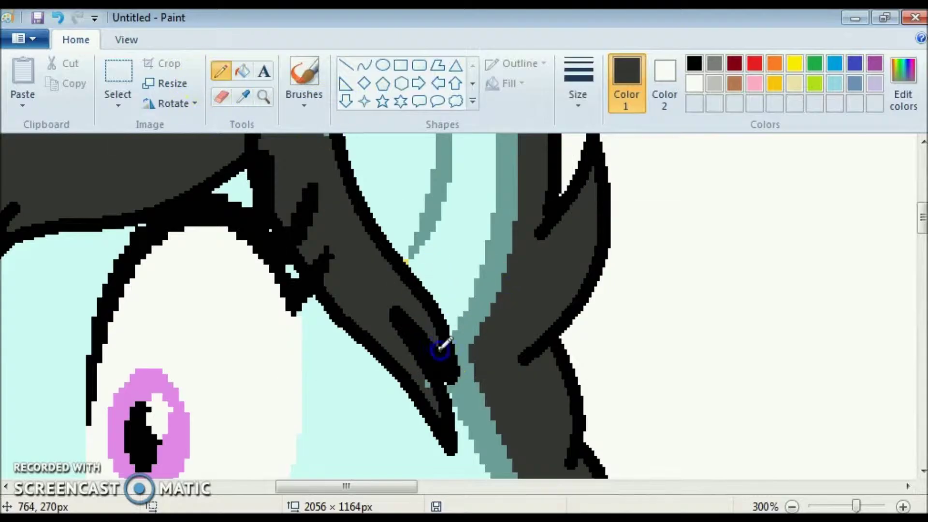
scroll(319, 290, "up", 3)
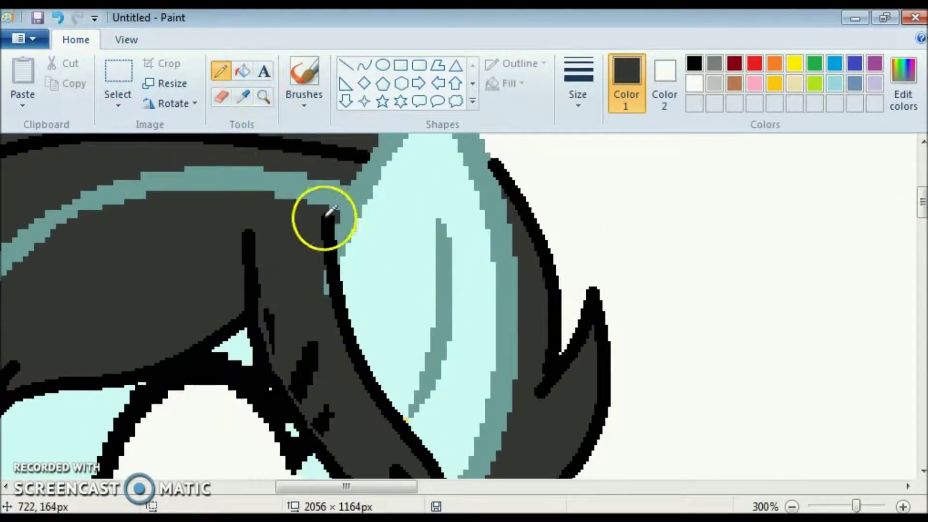
Fill the teal head outline and leftover patches inside the mane with dark grey, and pencil over the lashes
left_click(242, 71)
left_click(314, 190)
scroll(331, 404, "left", 5)
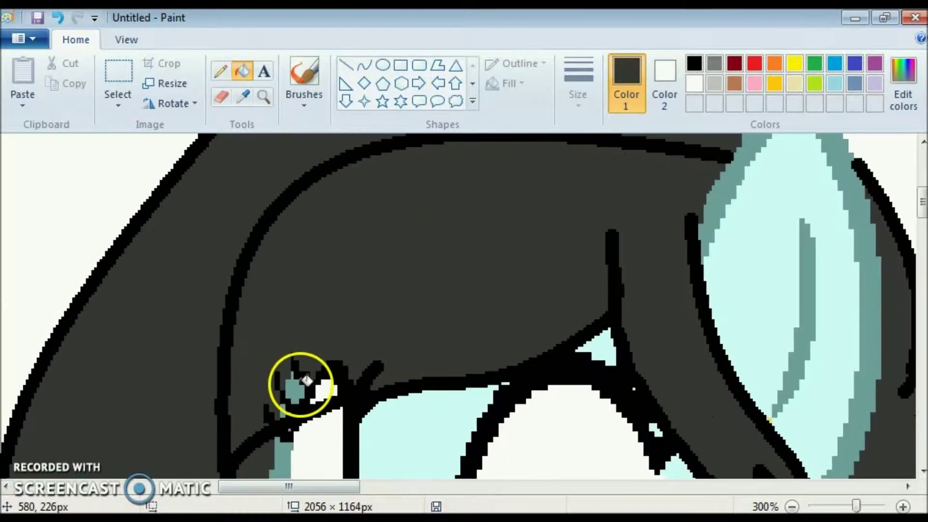
left_click(220, 71)
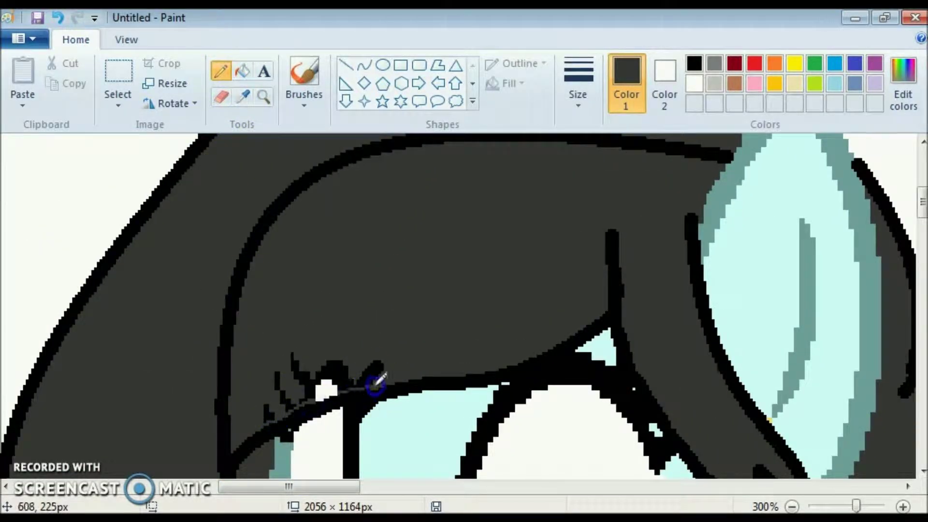
left_click(241, 71)
left_click(330, 363)
Define a near-black custom colour and fill the mane and tail areas with it
left_click_drag(289, 485, 303, 486)
left_click(903, 100)
left_click_drag(655, 269, 655, 299)
left_click(569, 393)
left_click(296, 391)
left_click(90, 289)
scroll(107, 261, "down", 15)
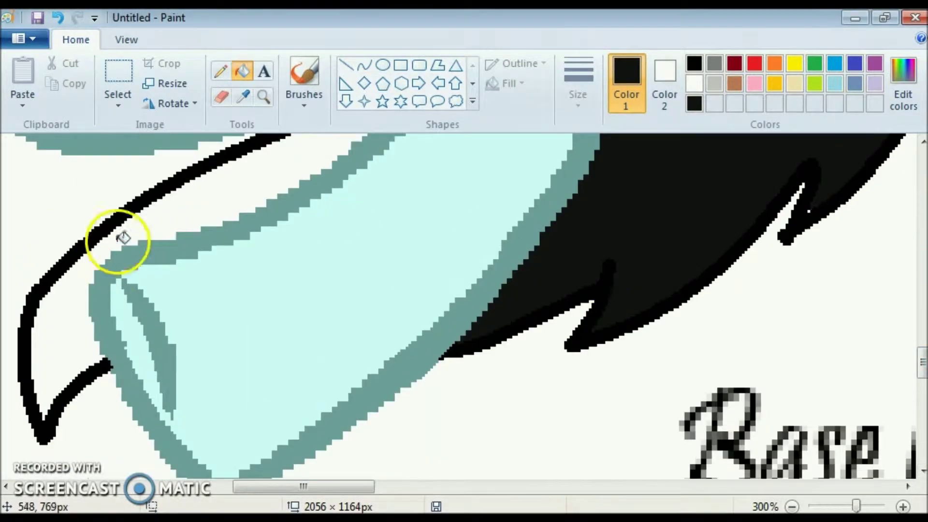
Sample the grey-teal body outline colour and redraw the ear's edge against the mane with the Curve, undoing stray marks
left_click(218, 74)
left_click_drag(921, 355, 920, 184)
left_click(244, 96)
left_click(633, 348)
left_click(359, 70)
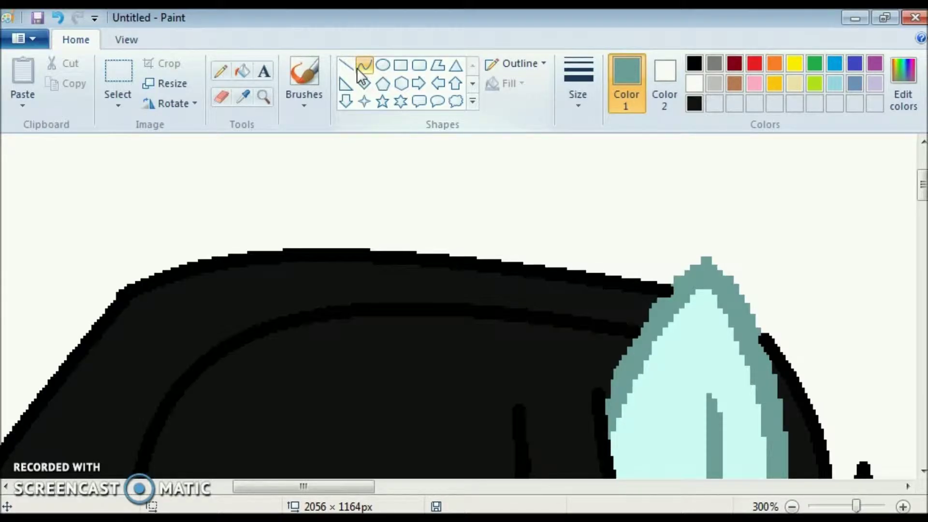
left_click(220, 71)
left_click(253, 177)
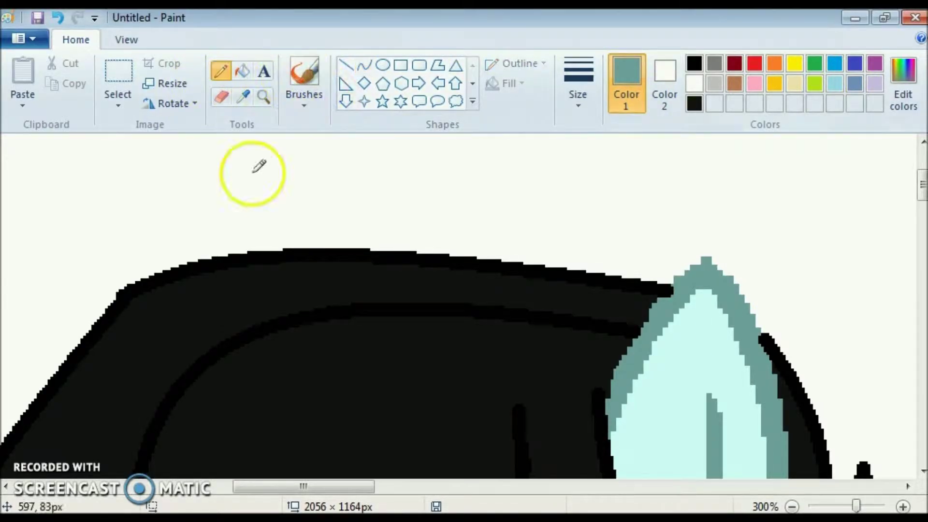
left_click(58, 18)
left_click(58, 18)
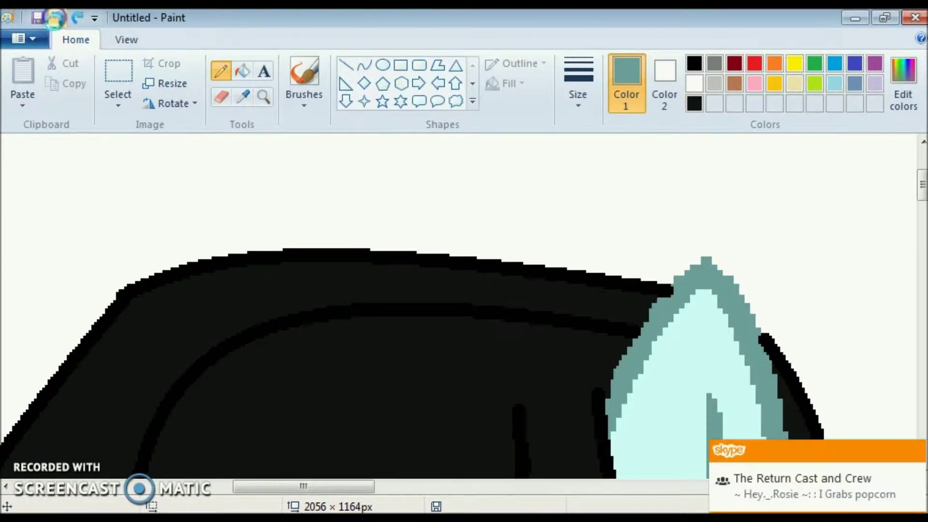
left_click(364, 64)
left_click_drag(610, 400, 655, 309)
Sample the teal mane streak on the finished pony drawing and define it as a custom colour
mouse_move(921, 185)
left_mouse_down()
mouse_move(921, 207)
mouse_move(913, 187)
mouse_move(917, 335)
left_mouse_up()
left_click(760, 220)
left_click(23, 92)
left_click(904, 82)
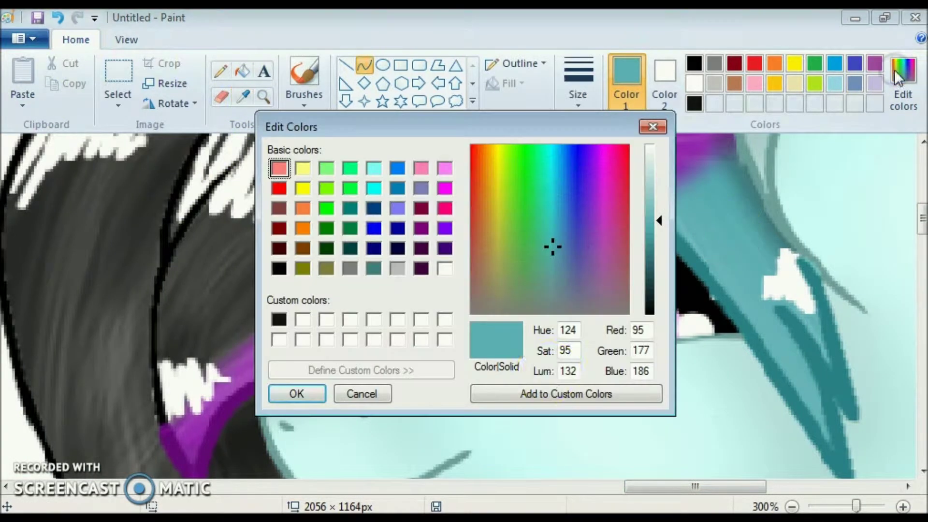
key("Return")
Close off the strand beside the ear with a teal line, blend the outline ends above it into near-black, and fill the strand teal
scroll(516, 397, "up", 2)
scroll(516, 398, "left", 10)
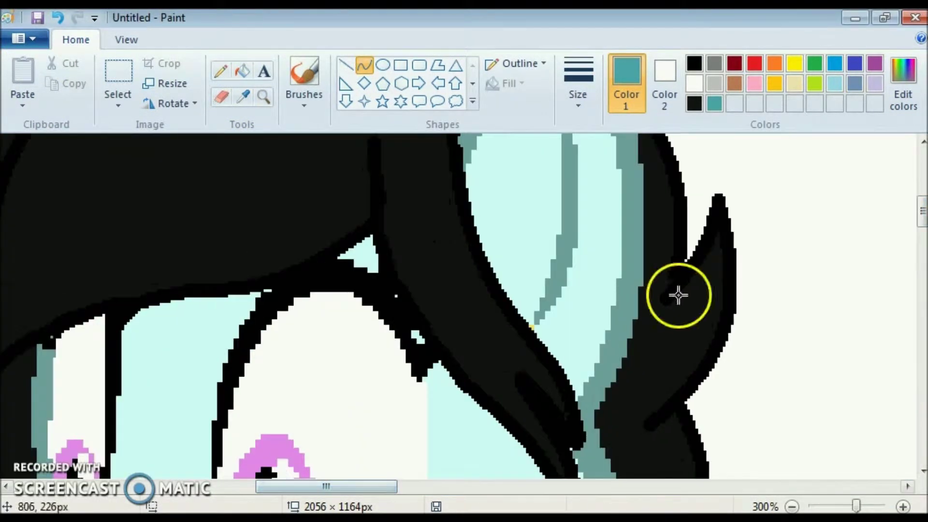
left_click(372, 317)
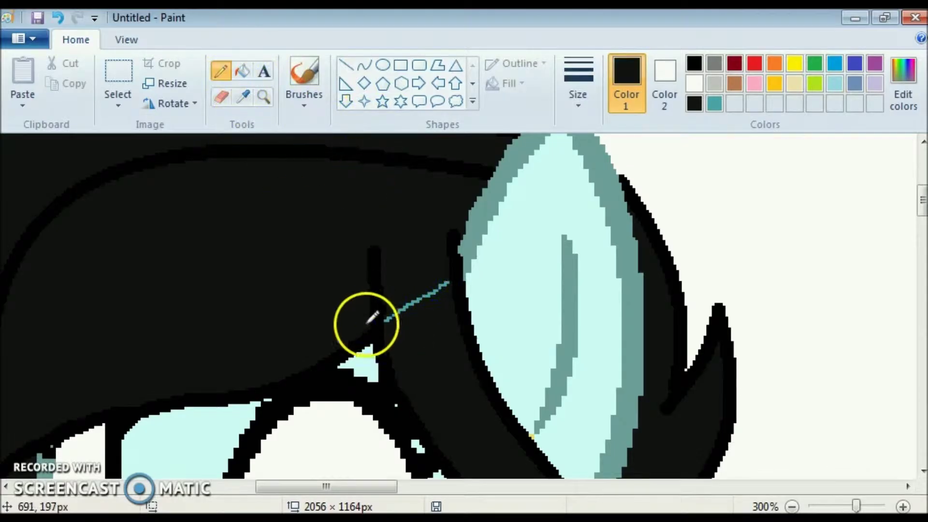
left_click(451, 240)
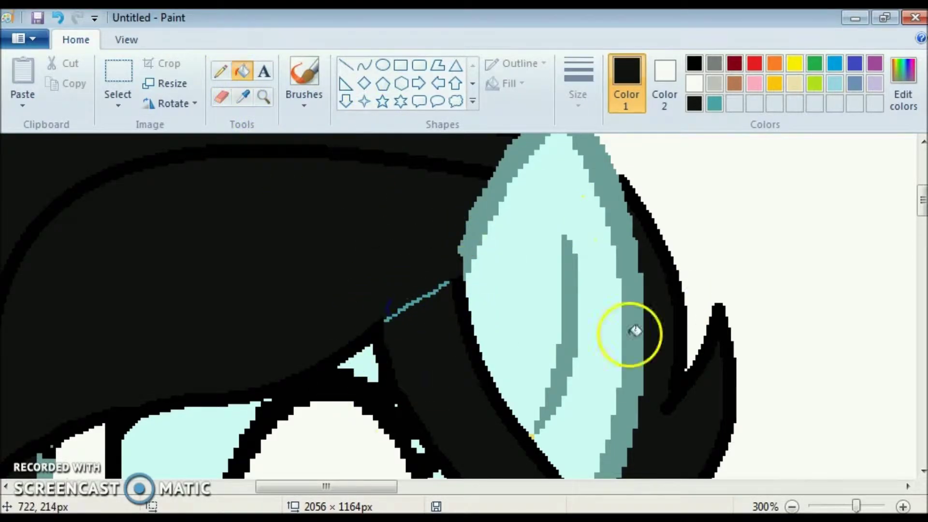
scroll(501, 224, "down", 3)
scroll(435, 242, "up", 3)
left_click(714, 103)
left_click(415, 295)
Draw a teal curve along the mane's upper edge up to the ear and fill the streak above it with teal
scroll(912, 213, "up", 2)
left_click_drag(349, 486, 316, 485)
left_click(364, 65)
mouse_move(73, 384)
left_mouse_down()
mouse_move(279, 211)
mouse_move(607, 219)
left_mouse_up()
left_click_drag(274, 322, 273, 209)
left_click(169, 161)
left_click_drag(650, 226, 709, 234)
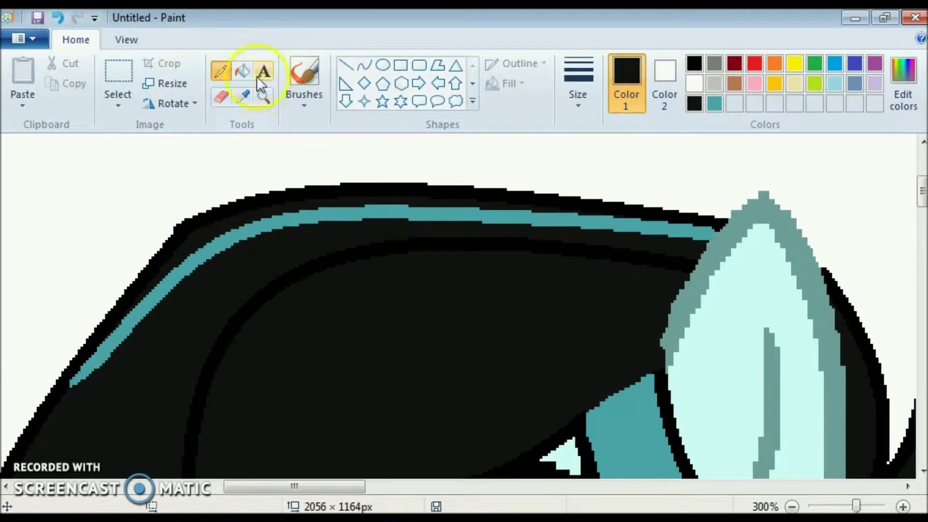
key("ctrl+y")
left_click(106, 340)
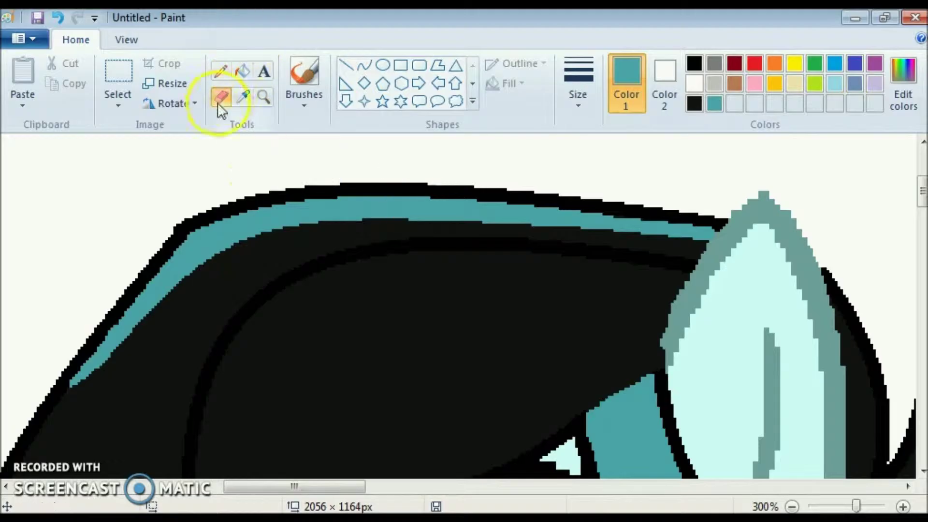
Draw two teal curves across the lowest curl of the back mane, using a thinner line size for the second
left_click(317, 486)
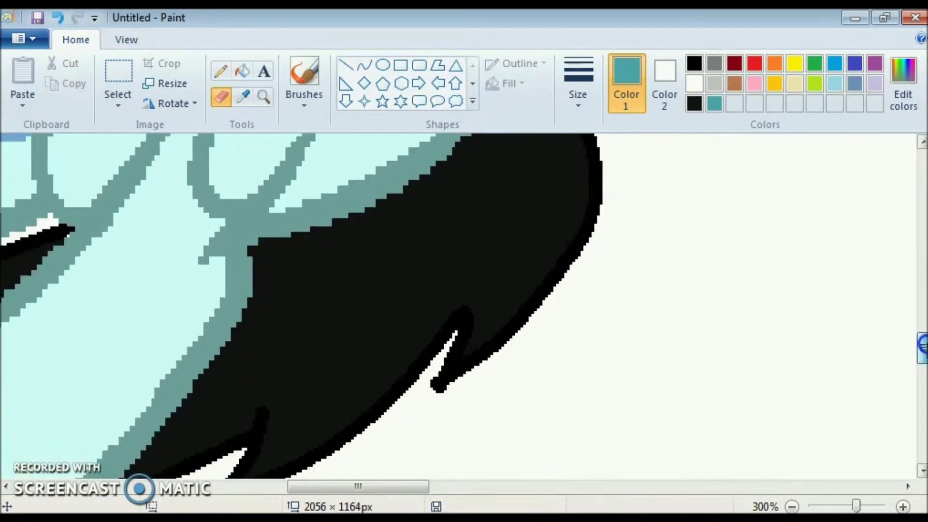
left_click(224, 83)
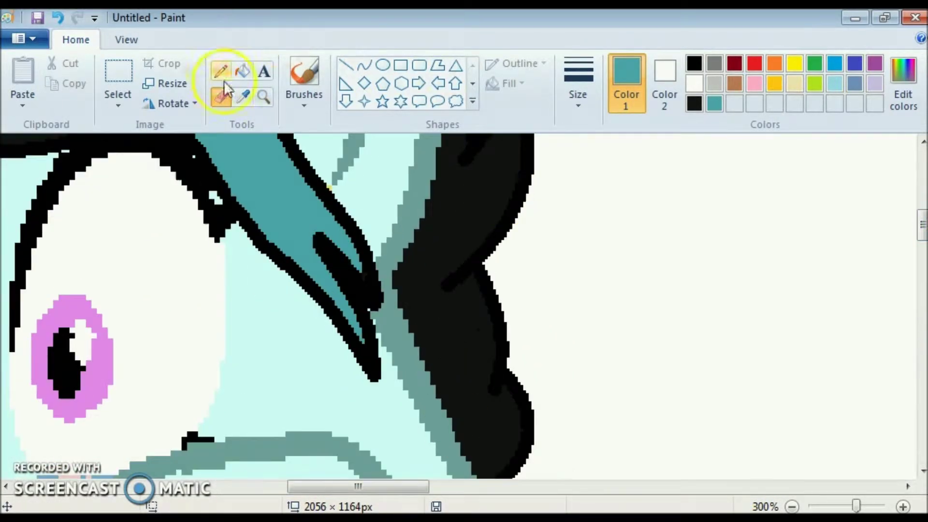
left_click(364, 64)
left_click_drag(488, 352, 445, 412)
left_click(578, 82)
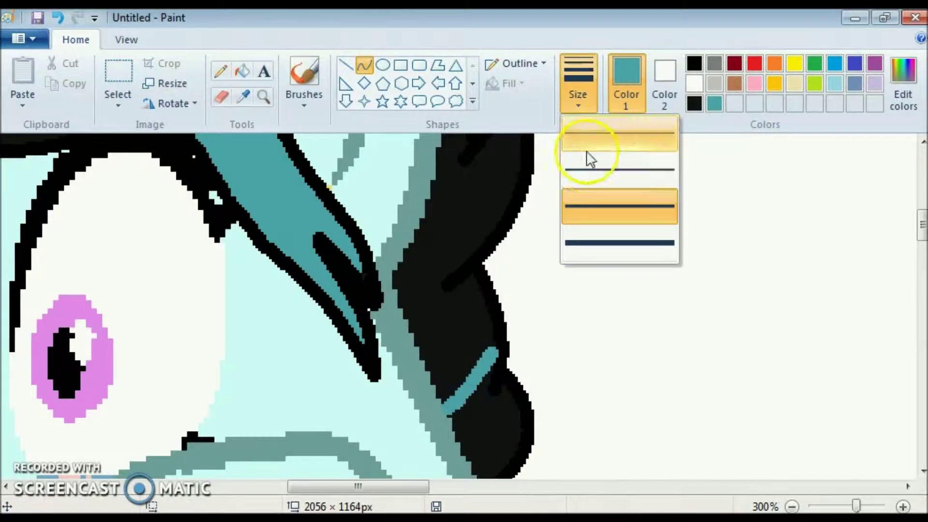
left_click(586, 158)
left_click_drag(513, 399, 482, 437)
Outline teal streaks on the lowest front mane strand and along the tail with curves, and fill them with teal
left_click(126, 40)
left_click(61, 78)
left_click(60, 78)
left_click_drag(277, 303, 320, 260)
scroll(367, 294, "down", 5)
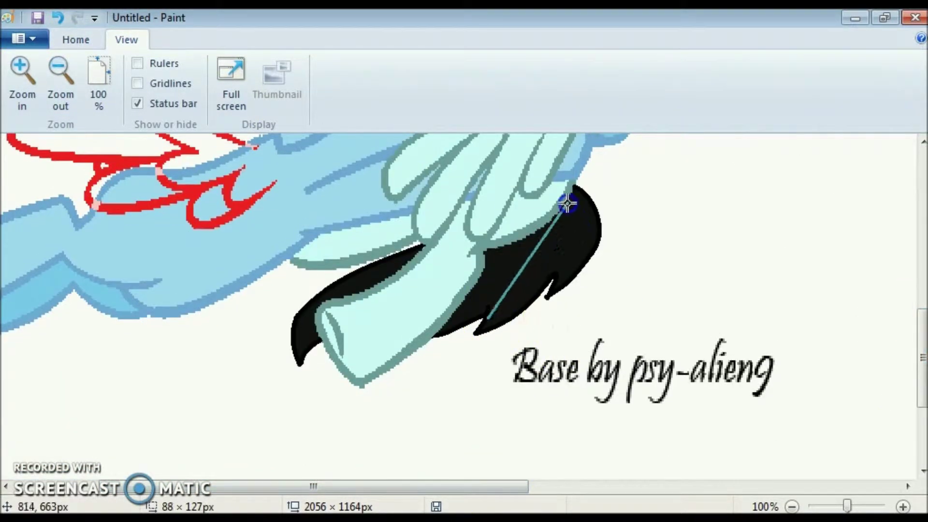
left_click(92, 39)
scroll(121, 139, "up", 1)
left_click(242, 71)
left_click(611, 290)
Sample purple and draw curves along the fringe's lower edge and across the back curls, undoing and redrawing the last one
scroll(220, 426, "up", 5)
scroll(220, 426, "down", 3)
scroll(220, 426, "left", 4)
scroll(259, 316, "up", 6)
scroll(258, 316, "down", 6)
left_click(161, 263)
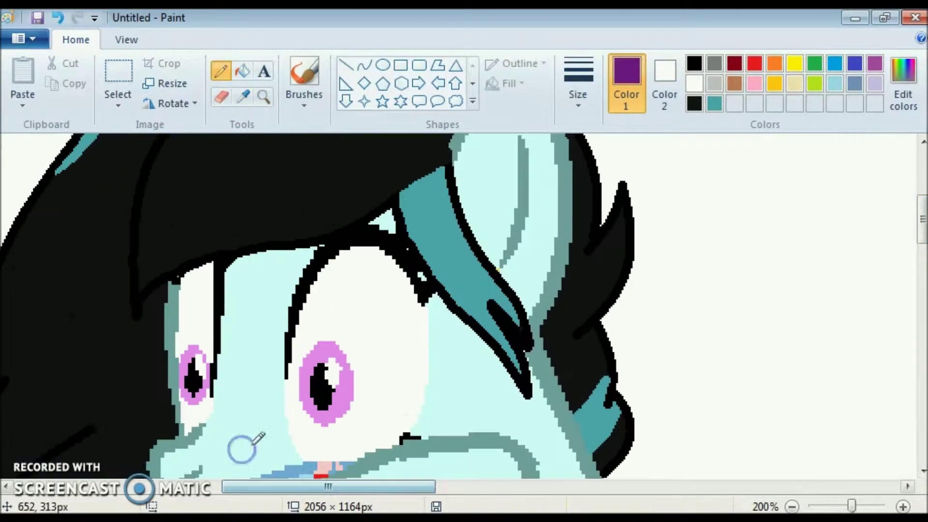
scroll(242, 447, "up", 2)
left_click(364, 65)
left_click_drag(139, 402, 450, 258)
left_click_drag(352, 309, 203, 334)
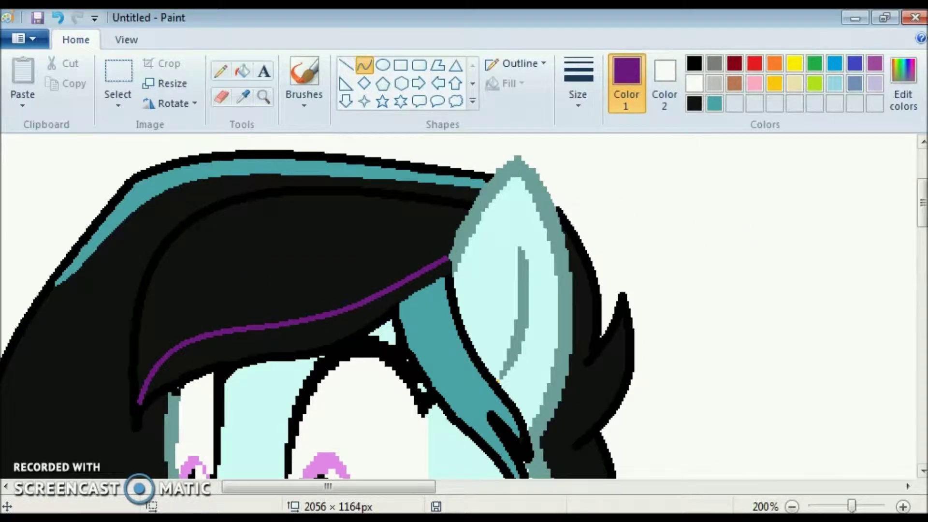
scroll(606, 175, "down", 4)
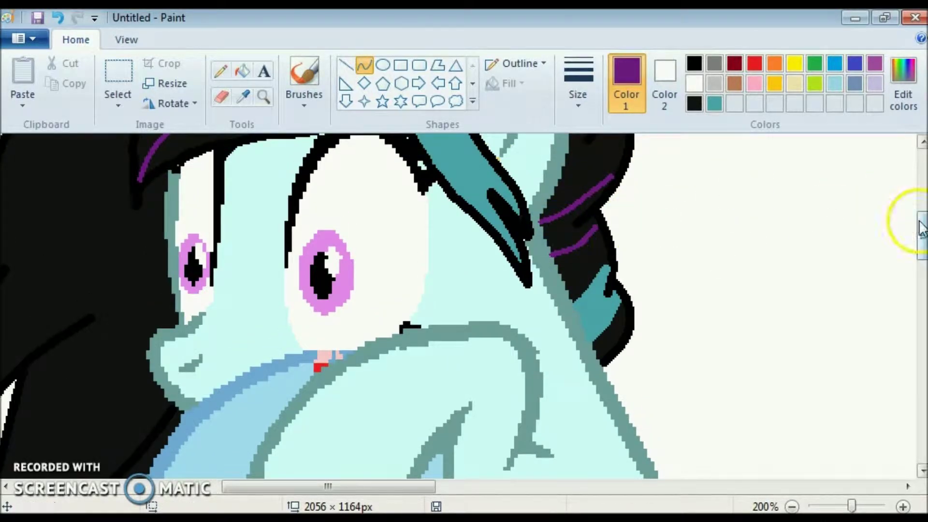
key("ctrl+z")
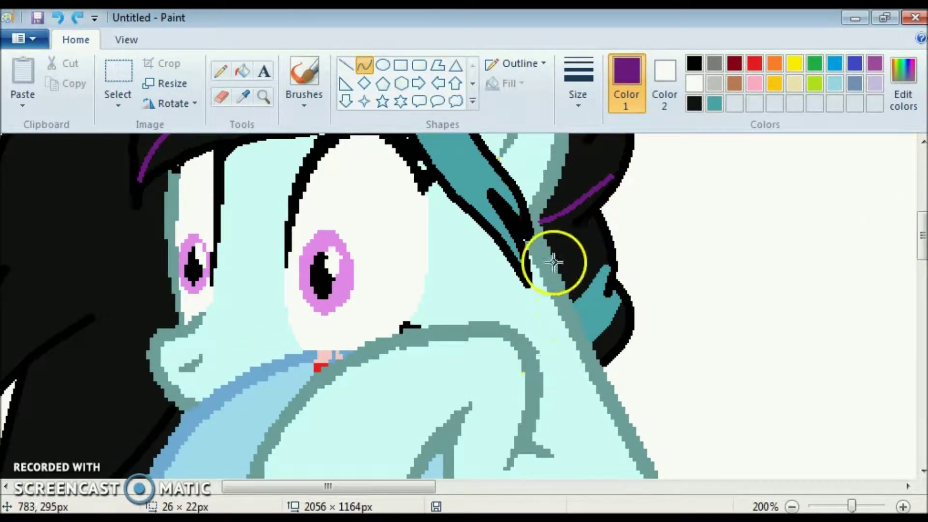
Outline a broad purple streak down the lower front mane with curves running from the muzzle toward the strand's tip
scroll(696, 209, "left", 3)
left_click_drag(284, 389, 213, 459)
left_click_drag(249, 424, 256, 421)
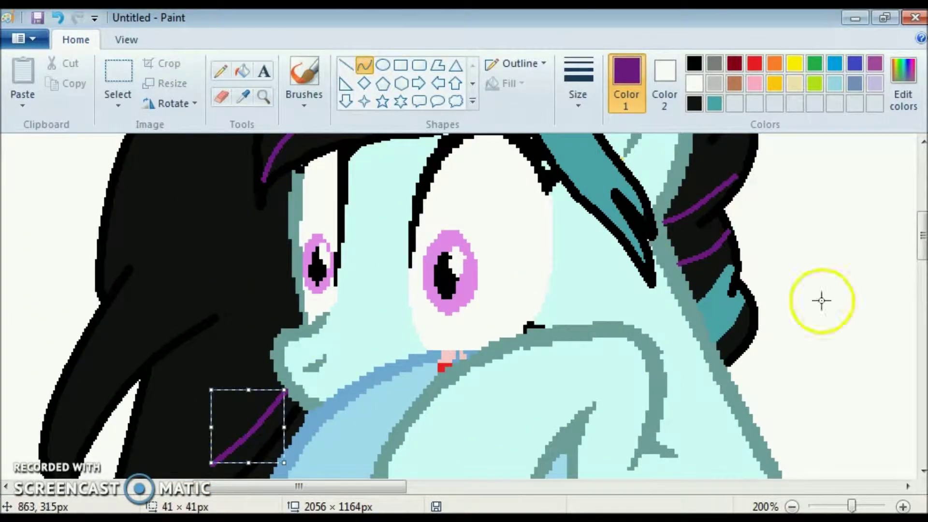
scroll(920, 261, "down", 1)
left_click_drag(922, 261, 921, 274)
left_click_drag(215, 332, 89, 423)
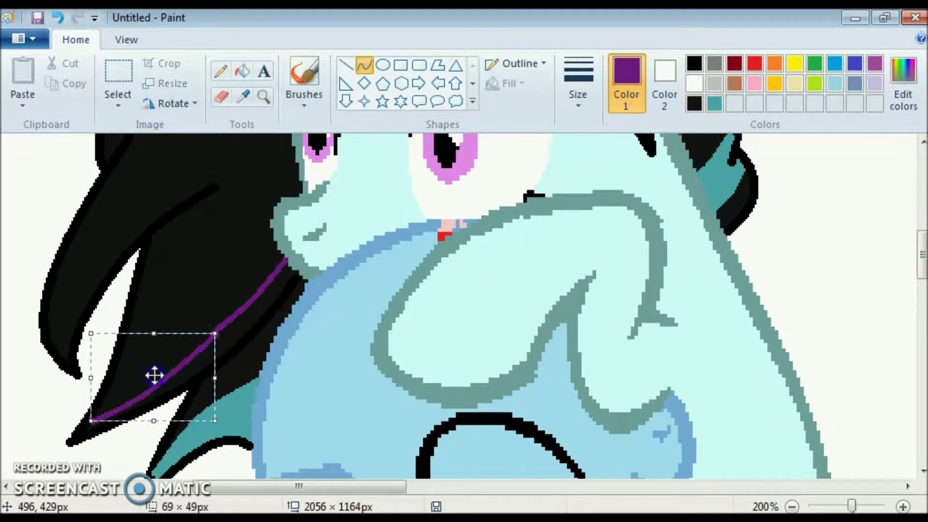
left_click_drag(921, 254, 921, 241)
left_click(658, 174)
left_click(652, 166)
left_click_drag(302, 265, 119, 442)
Sample the grey-teal body outline colour and retouch the muzzle outline with the Pencil where the purple curve crosses it
left_click(272, 324)
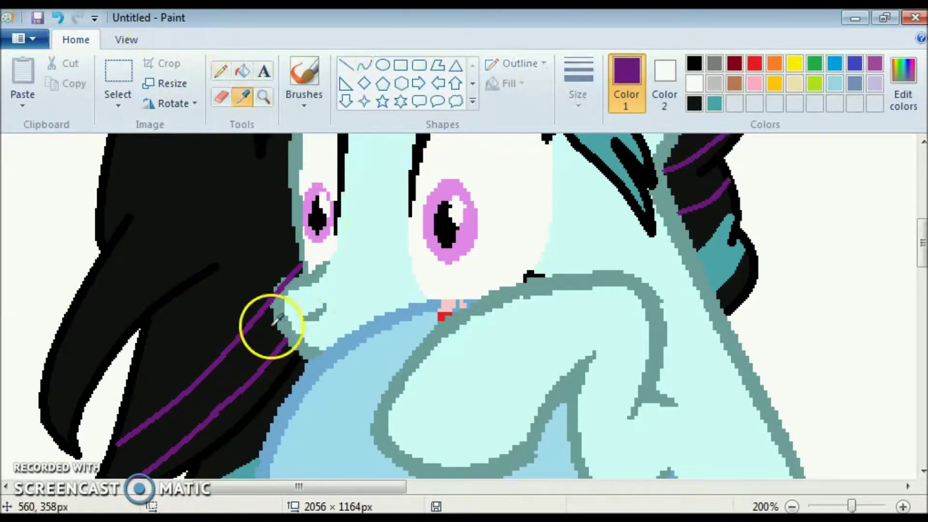
left_click(292, 273)
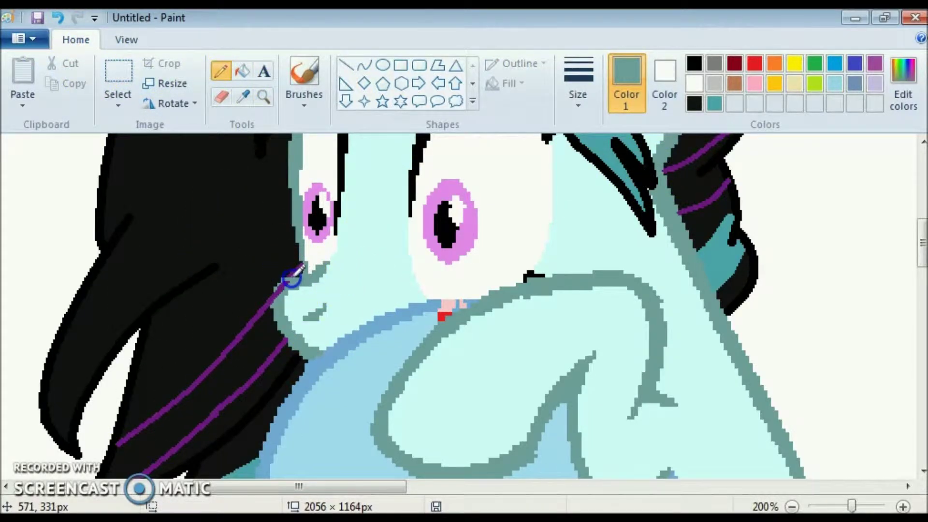
left_click(290, 297)
Draw a purple curve across the tail between the raised leg and the teal streak
left_click_drag(922, 244, 920, 352)
left_click(364, 64)
left_click_drag(619, 233, 449, 402)
left_click_drag(604, 261, 596, 256)
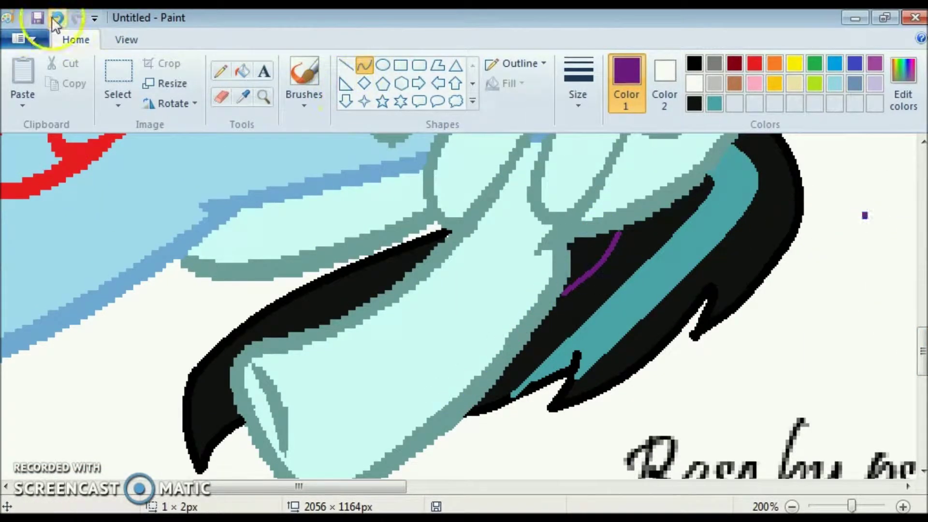
Fill the outlined streaks in the fringe, back curls and lower front mane with purple
left_click(242, 71)
scroll(290, 286, "up", 10)
left_click(411, 392)
left_click_drag(923, 193, 914, 202)
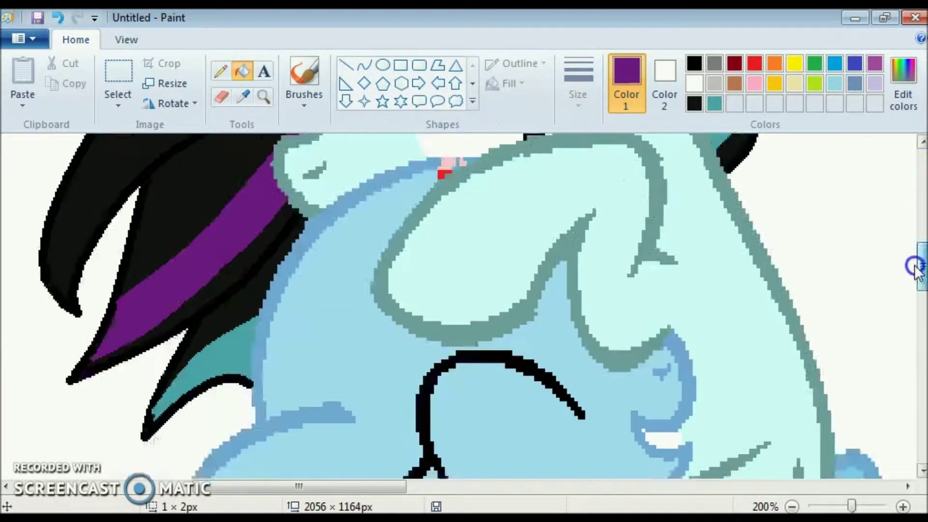
Choose the thickest line size and try to trace the fringe's lower outline with dark purple curves, undoing the attempts
left_click(57, 18)
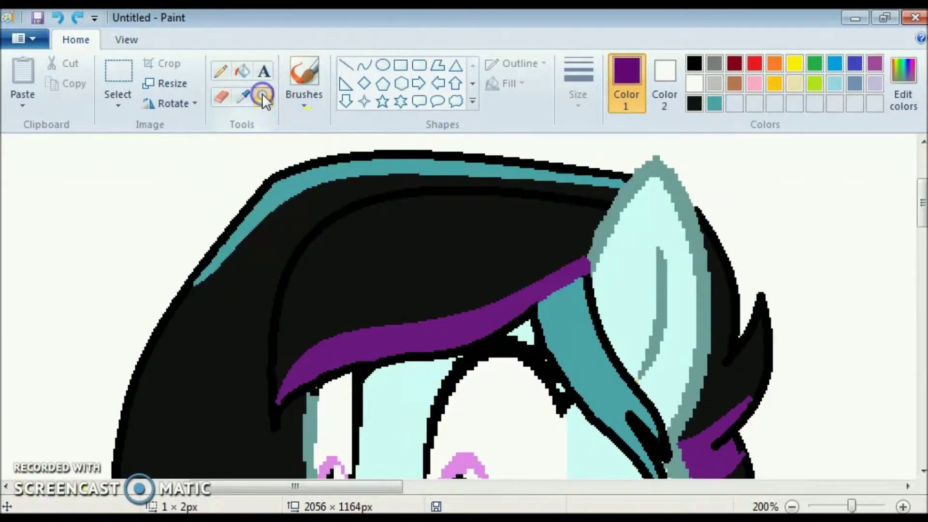
left_click(262, 96)
left_click(153, 360)
left_click(578, 94)
left_click(590, 239)
key("ctrl+z")
left_click_drag(534, 219, 338, 294)
left_click_drag(439, 284, 328, 201)
key("ctrl+z")
Trace the fringe's lower black outline with dark purple curves from its pointed tip to the teal strand
left_click_drag(138, 403, 145, 357)
left_click_drag(212, 333, 246, 311)
left_click_drag(382, 294, 491, 248)
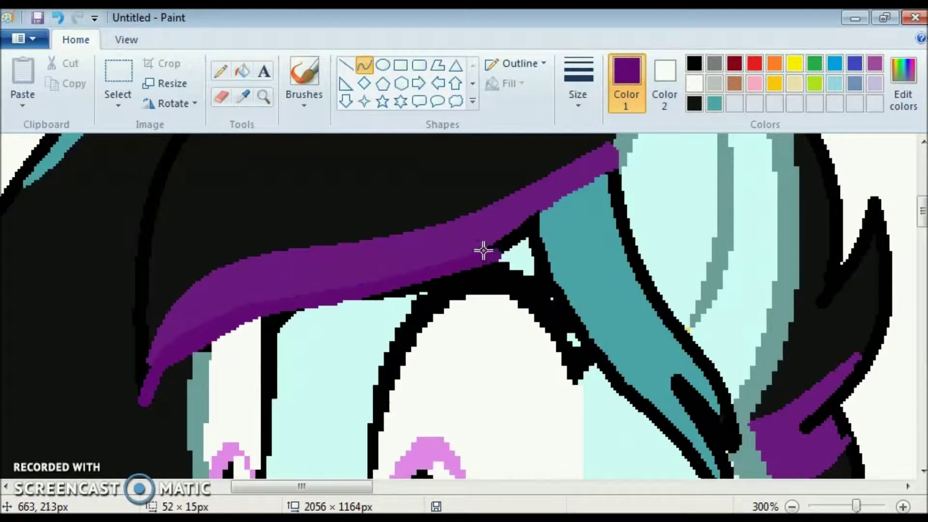
left_click_drag(404, 192, 404, 293)
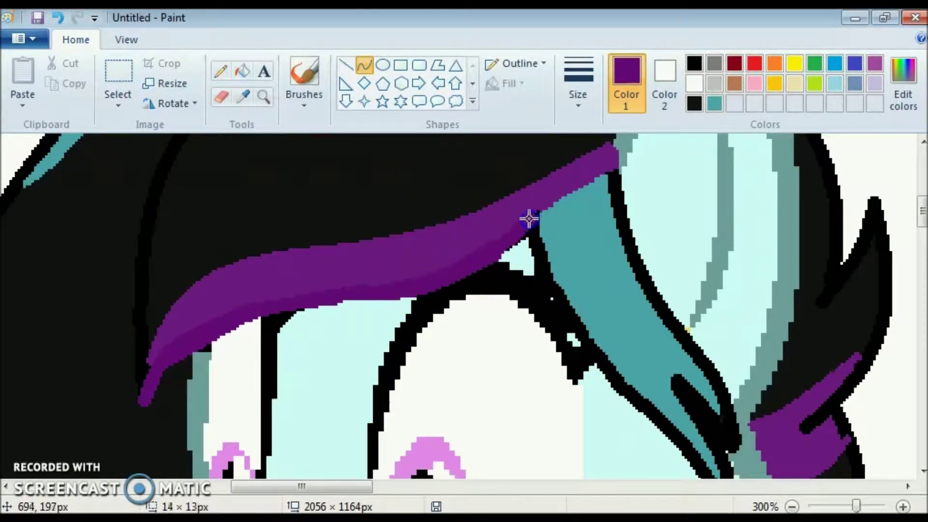
left_click(206, 226)
left_click(144, 399)
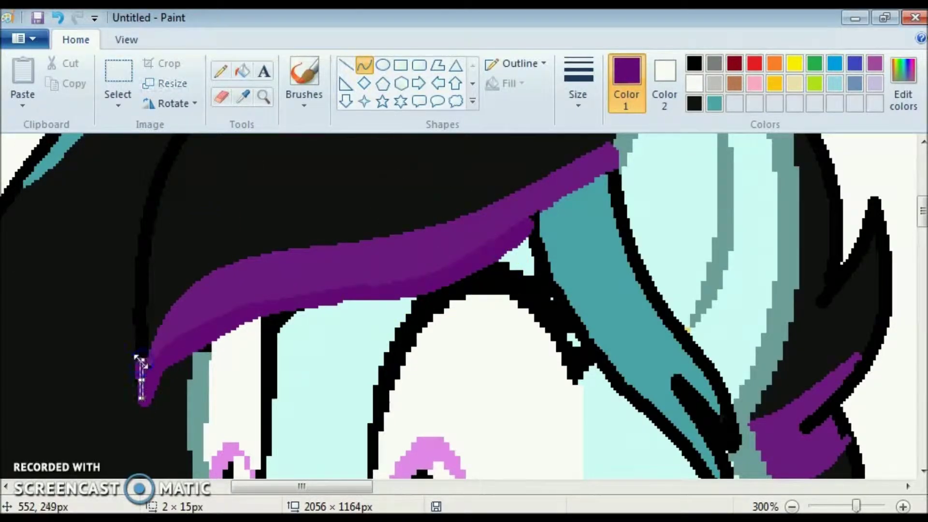
left_click_drag(797, 434, 869, 359)
left_click_drag(845, 392, 830, 396)
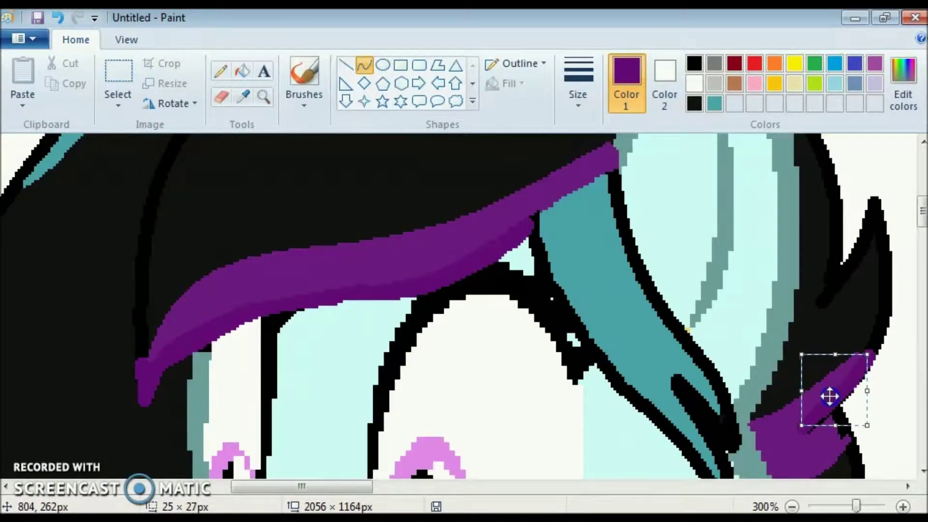
key("ctrl+z")
left_click(58, 19)
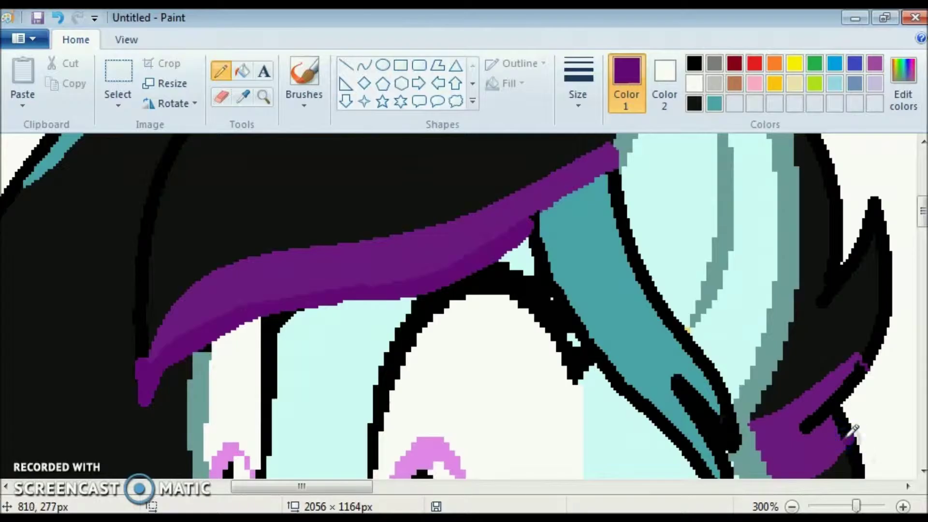
Mark off the outline beside the purple streak at the lower front mane's tip, recolour it dark purple, and pencil over the gaps
left_click_drag(922, 199, 922, 264)
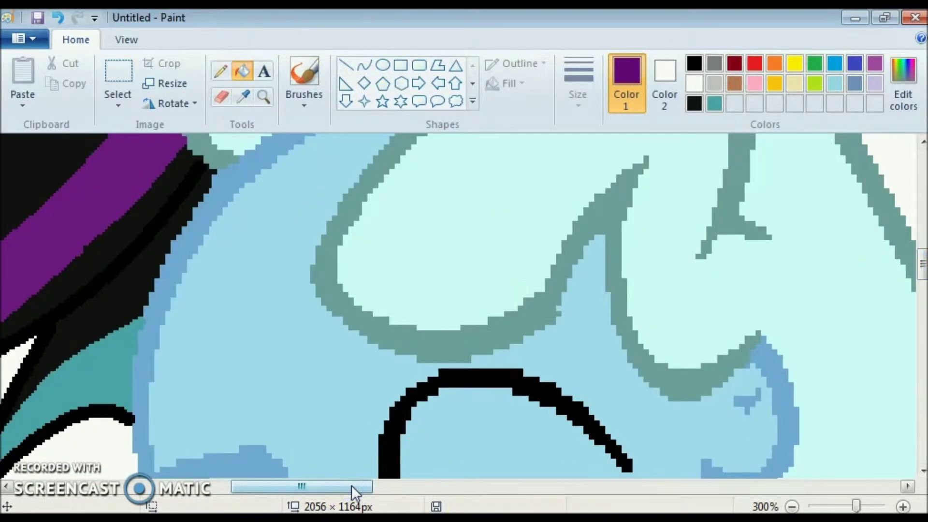
left_click_drag(351, 485, 296, 486)
left_click(220, 71)
left_click(231, 387)
left_click(273, 293)
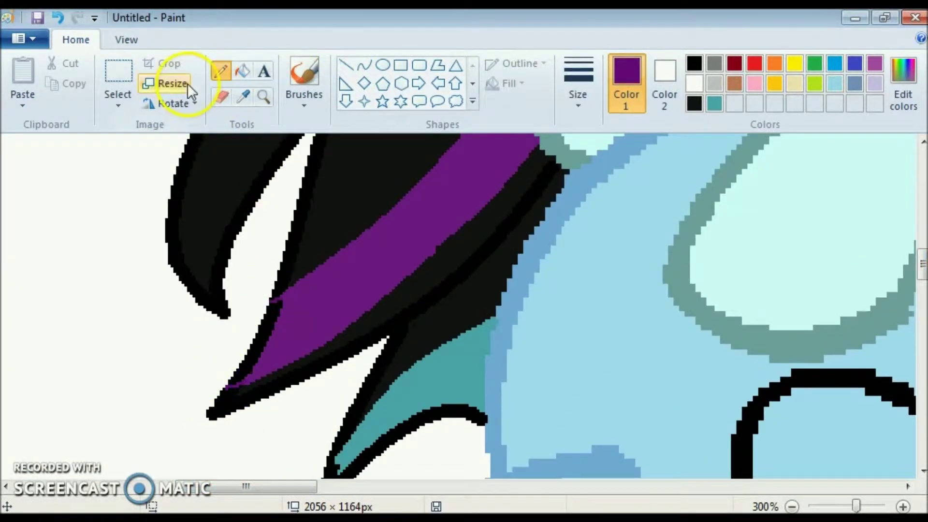
left_click(220, 71)
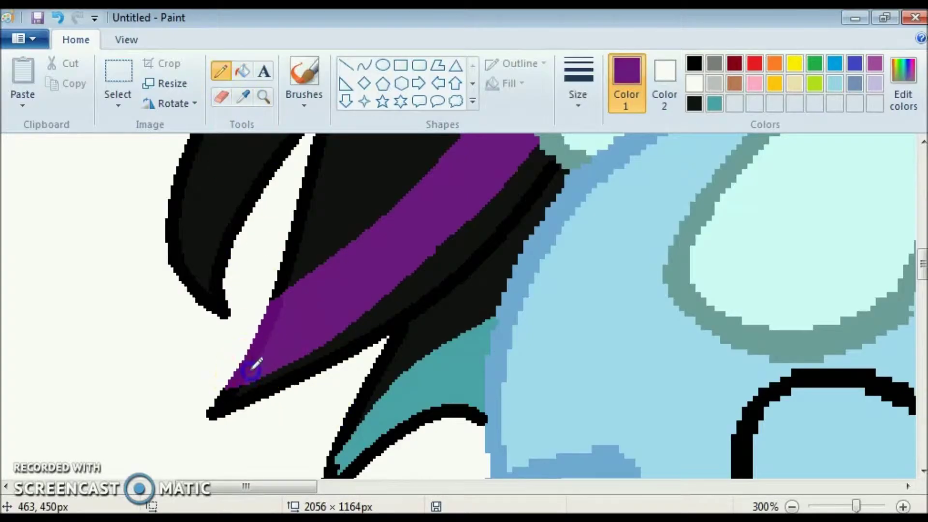
Sample dark teal from the finished pony, separate the teal strand's outline from the lashes with the Pencil, and fill it dark teal
left_click_drag(922, 261, 919, 225)
left_click_drag(247, 486, 715, 485)
left_click(459, 273)
left_click(391, 207)
left_click_drag(654, 489, 237, 486)
mouse_move(923, 220)
left_mouse_down()
mouse_move(921, 180)
mouse_move(921, 208)
left_mouse_up()
left_click(57, 18)
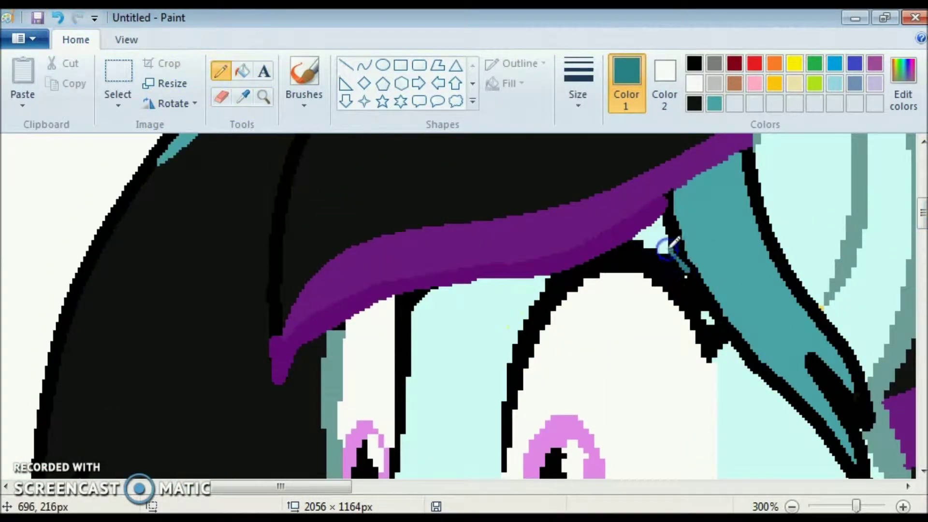
left_click(242, 71)
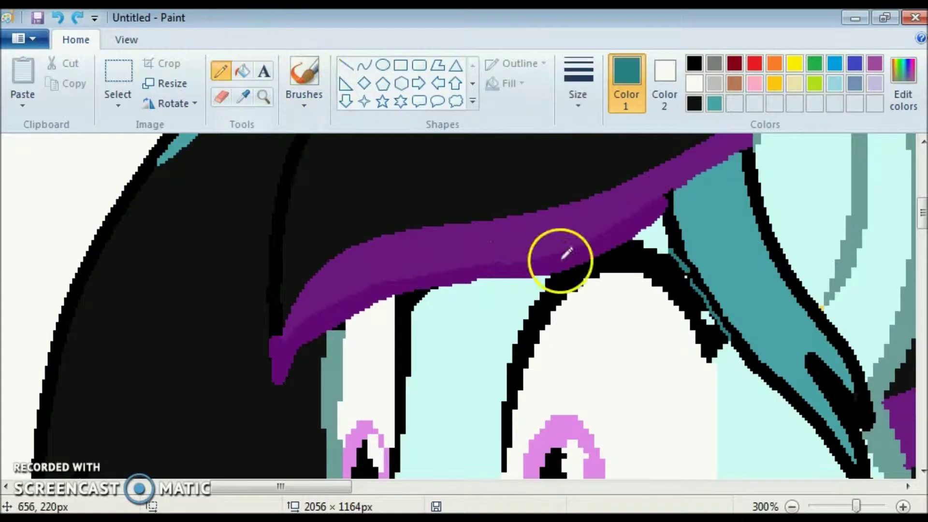
left_click(836, 330)
left_click(219, 72)
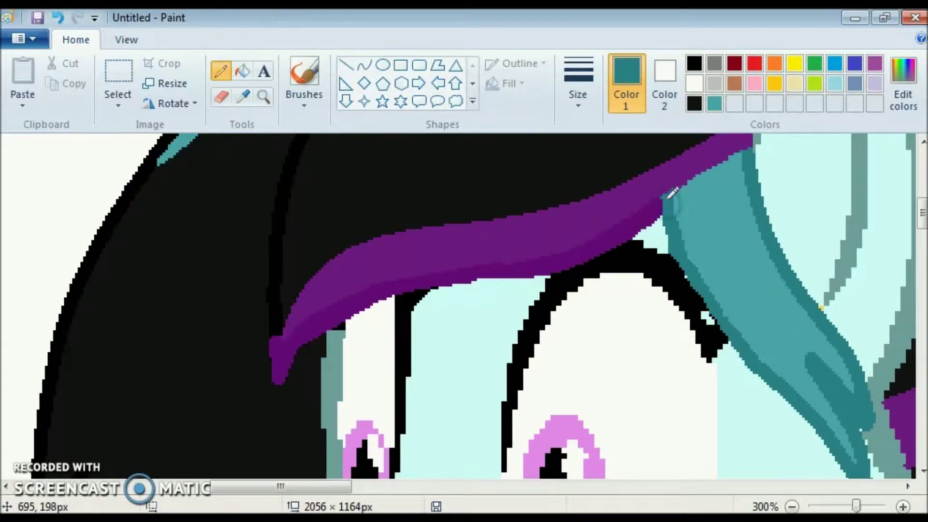
Mark off the black outlines at the ends of the remaining teal mane and tail streaks and recolour them dark teal
scroll(184, 135, "up", 3)
left_click_drag(922, 191, 922, 276)
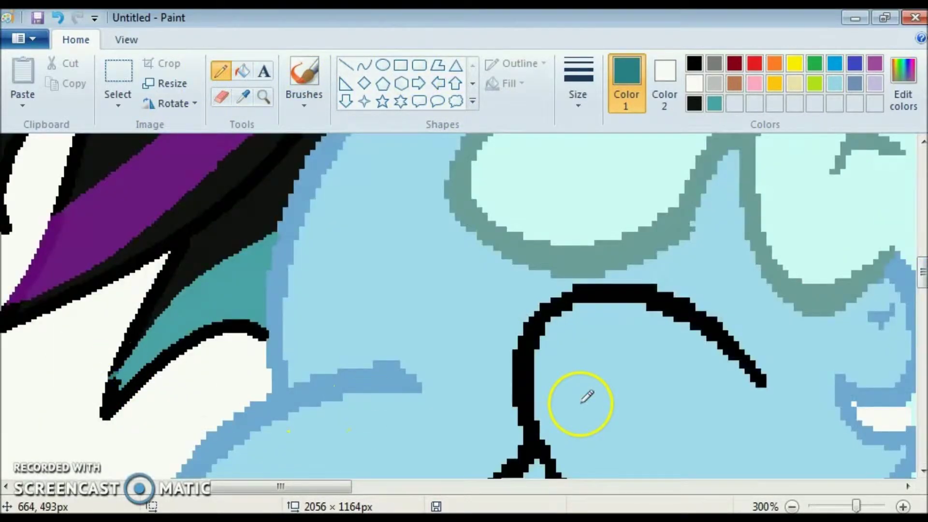
left_click_drag(341, 486, 400, 478)
scroll(623, 325, "up", 5)
mouse_move(339, 485)
left_mouse_down()
mouse_move(422, 485)
mouse_move(334, 485)
left_mouse_up()
scroll(891, 356, "down", 5)
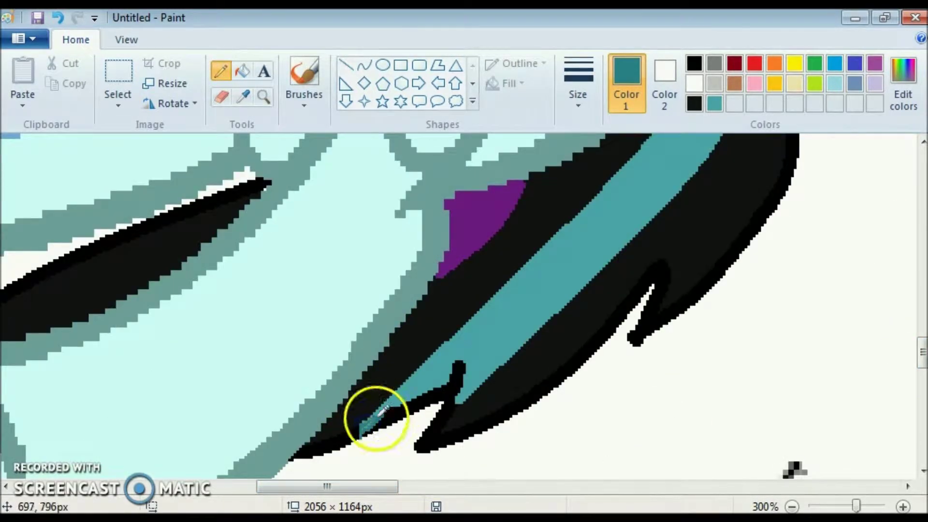
left_click_drag(922, 352, 909, 239)
mouse_move(377, 486)
left_mouse_down()
mouse_move(345, 491)
mouse_move(408, 348)
left_mouse_up()
scroll(379, 166, "up", 5)
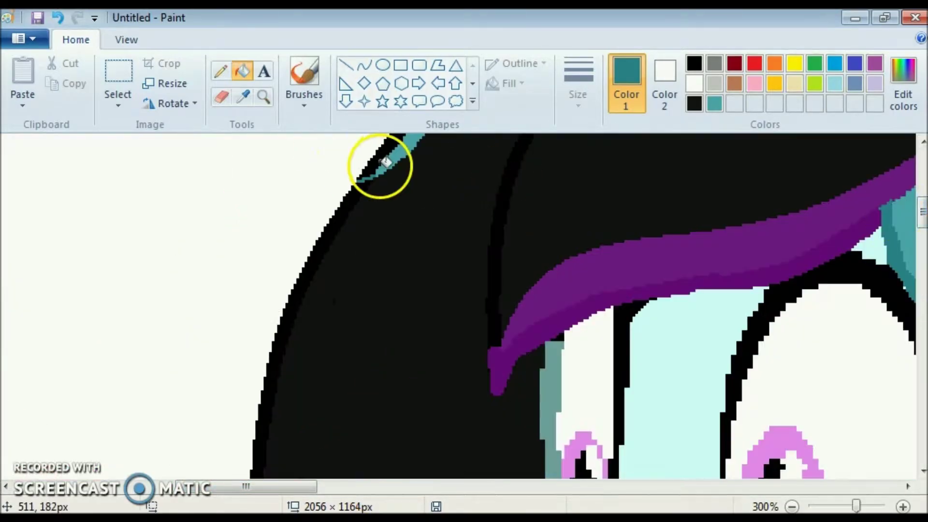
Erase the stray black handwriting on the blank canvas below the ponies
left_click(126, 40)
left_click(60, 77)
left_click(60, 77)
scroll(918, 234, "down", 5)
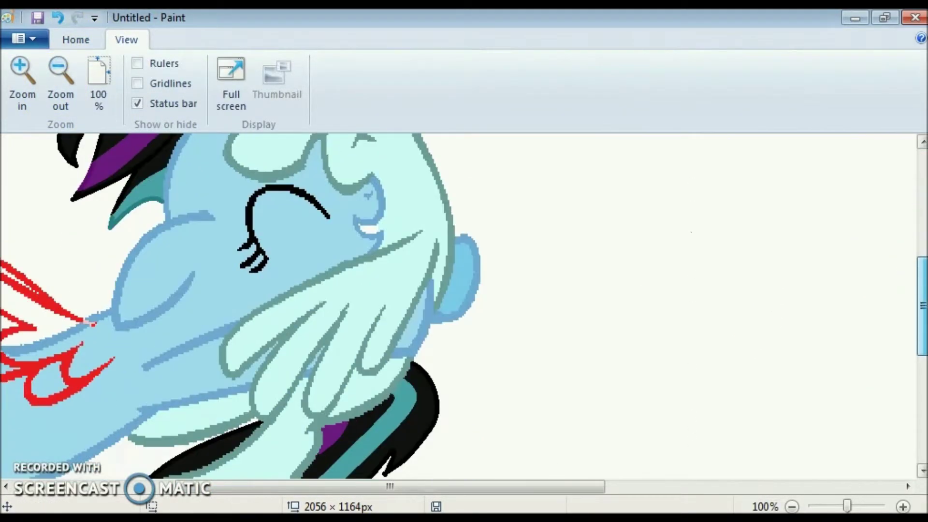
left_click(76, 39)
left_click(213, 99)
mouse_move(355, 404)
left_mouse_down()
mouse_move(370, 391)
mouse_move(456, 431)
mouse_move(486, 472)
left_mouse_up()
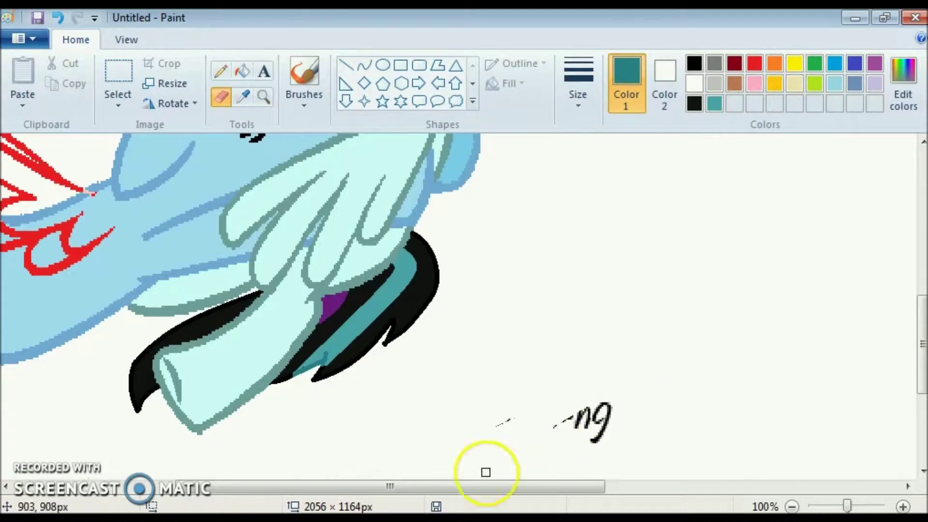
left_click_drag(922, 344, 922, 280)
Pencil purple dividing lines across the upper pony's four wing feather tips and fill the tips purple
left_click(904, 87)
left_click(653, 124)
left_click(875, 63)
left_click(263, 96)
left_click(483, 377)
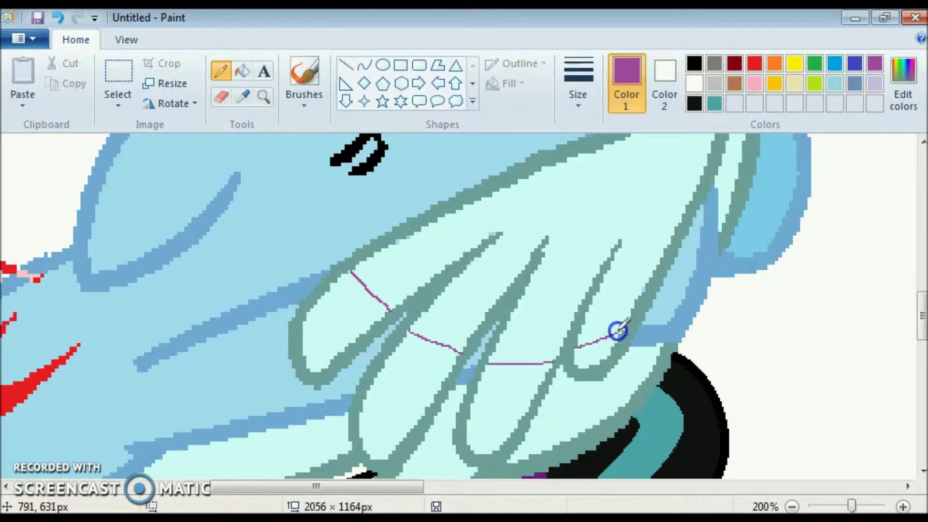
left_click(252, 74)
left_click(339, 317)
left_click(411, 396)
left_click(512, 411)
left_click(599, 345)
Mix a darker purple, mark off the outlines around the four feather tips, and recolour them with it
left_click(903, 87)
left_click_drag(700, 269, 700, 290)
left_click(302, 389)
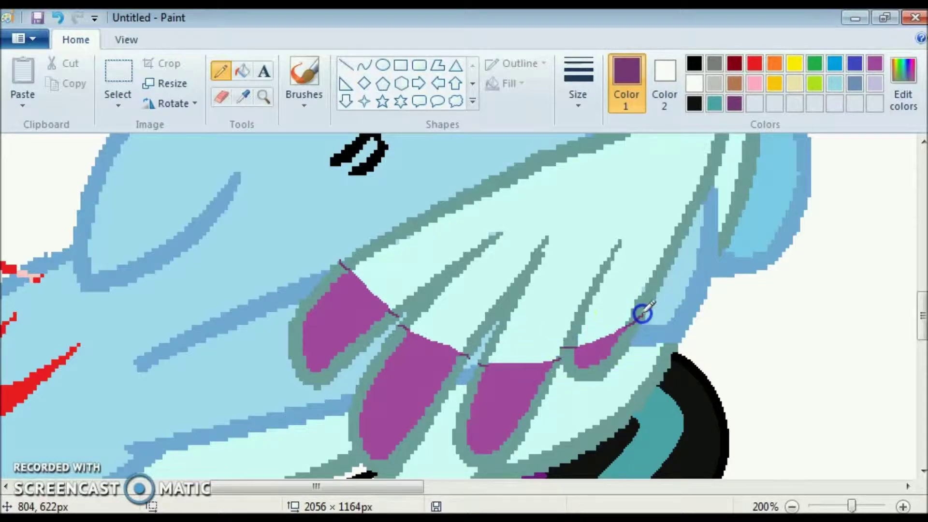
left_click_drag(341, 265, 307, 348)
left_click(222, 70)
left_click_drag(922, 315, 922, 329)
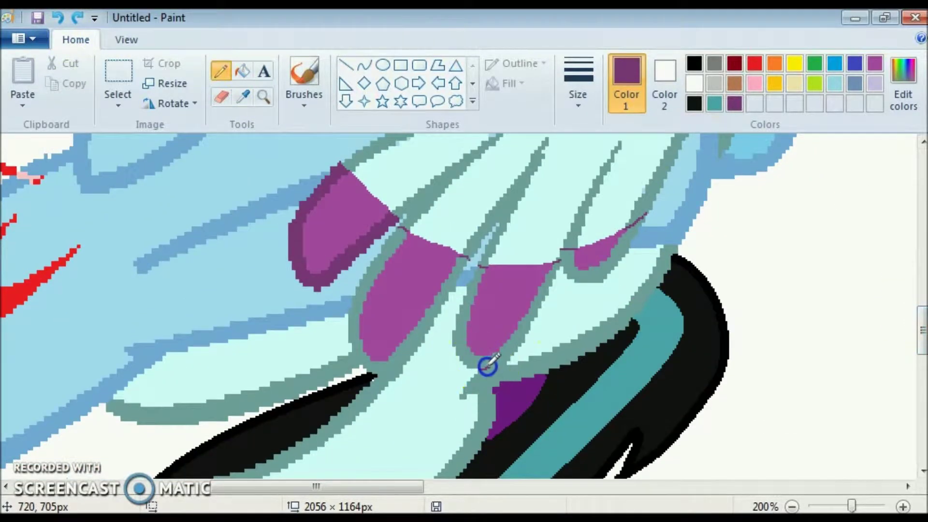
left_click(58, 18)
left_click(349, 313)
left_click(468, 319)
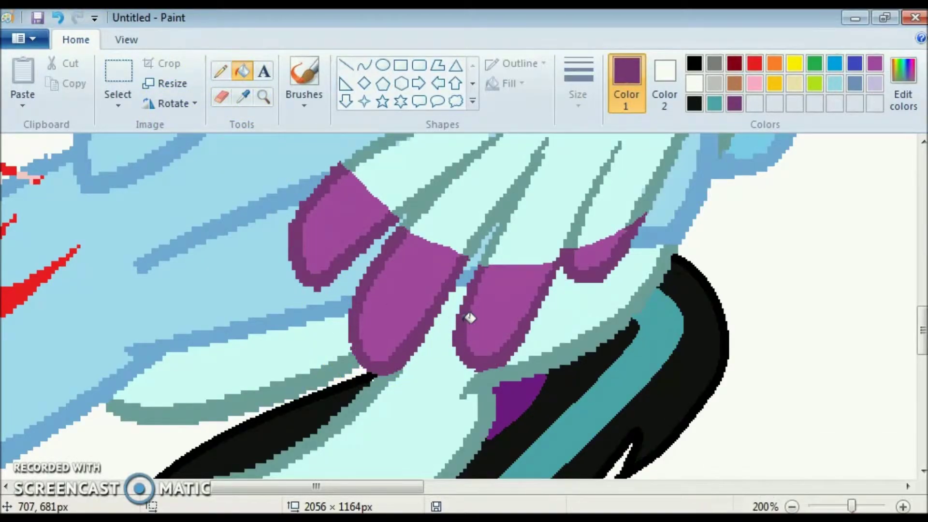
Draw purple dividing curves across the upper pony's two lower legs and the raised foreleg, just above the hooves
scroll(462, 142, "down", 1)
scroll(410, 487, "left", 3)
scroll(358, 290, "down", 3)
left_click(364, 65)
left_click_drag(380, 284, 453, 405)
left_click_drag(416, 364, 410, 362)
scroll(901, 367, "up", 2)
left_click_drag(356, 261, 356, 239)
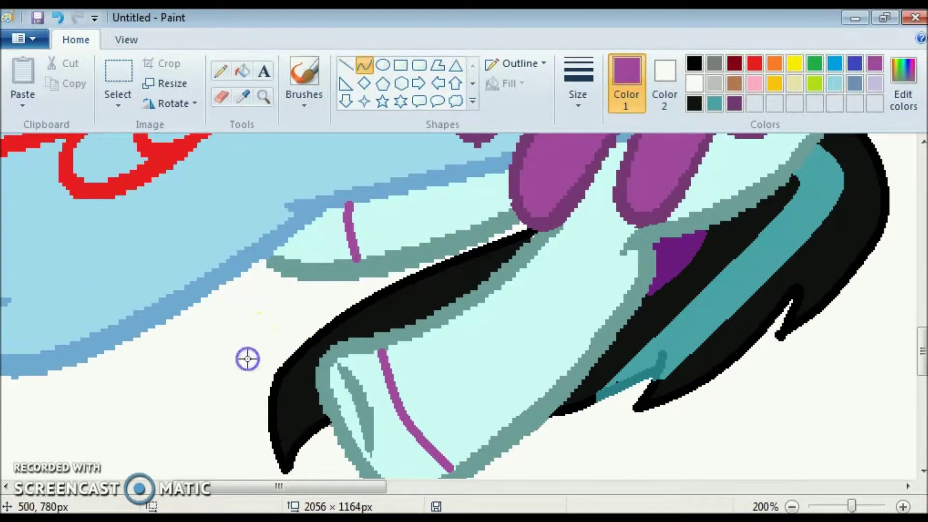
left_click_drag(922, 351, 917, 265)
left_click_drag(487, 266, 617, 295)
left_click(555, 288)
left_click_drag(352, 486, 435, 485)
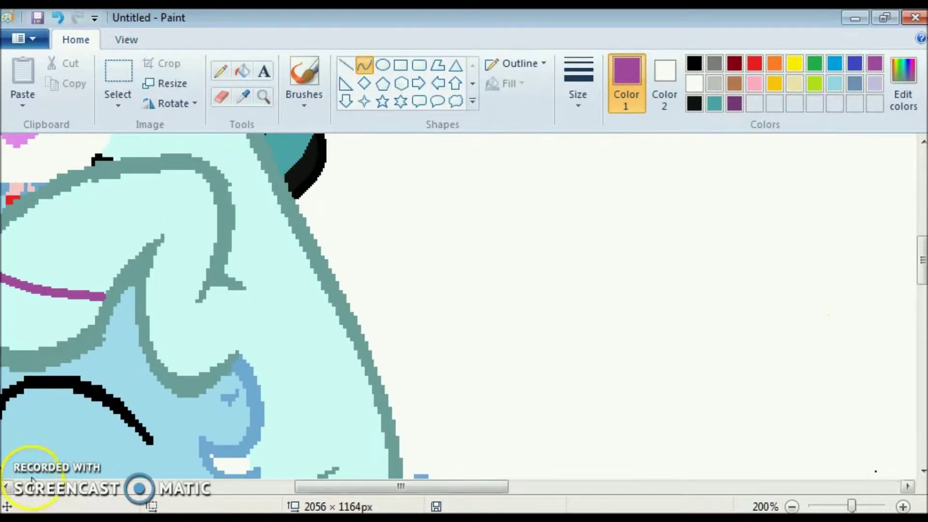
Mark off the three hooves' outlines with dark purple and fill the hooves purple and their outlines dark purple
scroll(232, 290, "left", 3)
scroll(232, 290, "up", 3)
scroll(435, 290, "down", 3)
scroll(435, 290, "up", 2)
left_click(221, 71)
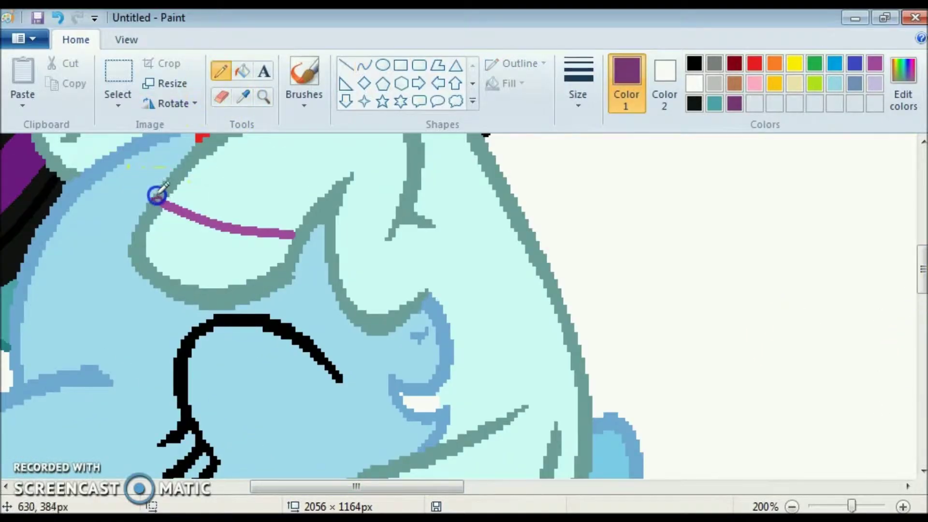
scroll(295, 232, "down", 2)
left_click_drag(921, 271, 912, 321)
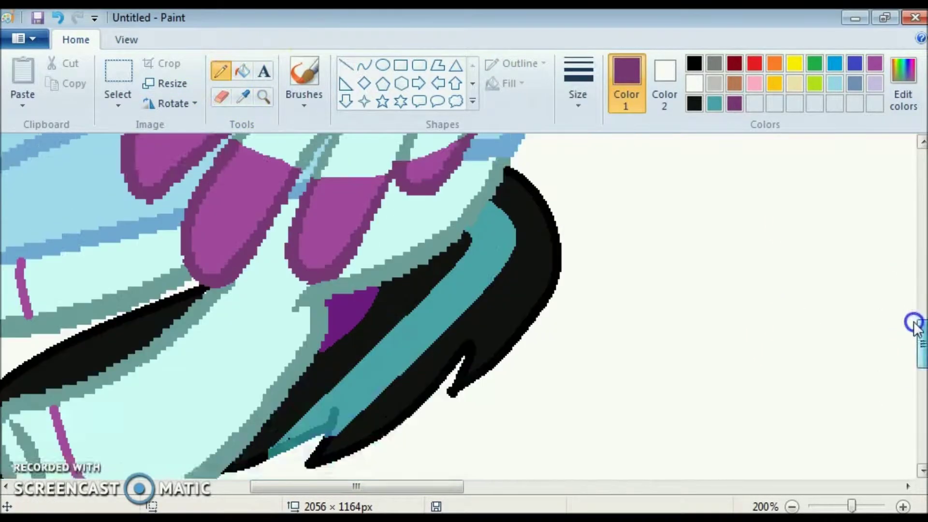
scroll(242, 290, "left", 3)
left_click(242, 71)
left_click(233, 234)
scroll(331, 352, "up", 3)
left_click(184, 264)
left_click(243, 97)
left_click(218, 207)
Draw yellow curves across the legs above the purple hooves and fill the enclosed bands yellow
mouse_move(921, 353)
left_mouse_down()
mouse_move(921, 264)
mouse_move(921, 357)
left_mouse_up()
left_click(903, 87)
key("Escape")
left_click(793, 63)
left_click(364, 65)
left_click_drag(360, 388, 302, 284)
left_click(313, 326)
left_click_drag(264, 203, 255, 159)
left_click(242, 71)
left_click(244, 179)
left_click(290, 341)
Mix a dark yellow, mark off the outlines beside the yellow leg bands, and recolour them with it
left_click_drag(922, 358, 922, 263)
left_click(903, 87)
left_click(491, 401)
key("Return")
left_click(220, 71)
left_click_drag(921, 264, 879, 360)
left_click(298, 257)
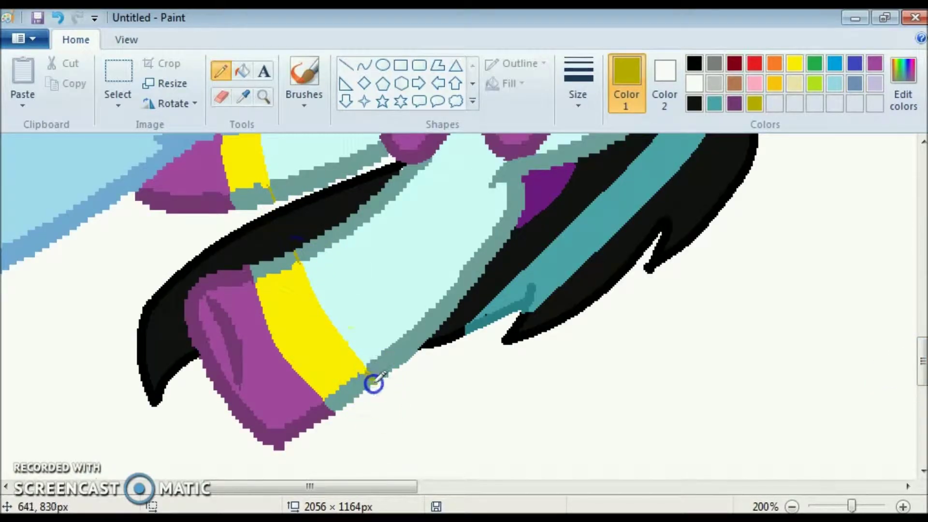
left_click(249, 70)
left_click(252, 198)
left_click(278, 261)
left_click(346, 389)
left_click(220, 71)
left_click(268, 188)
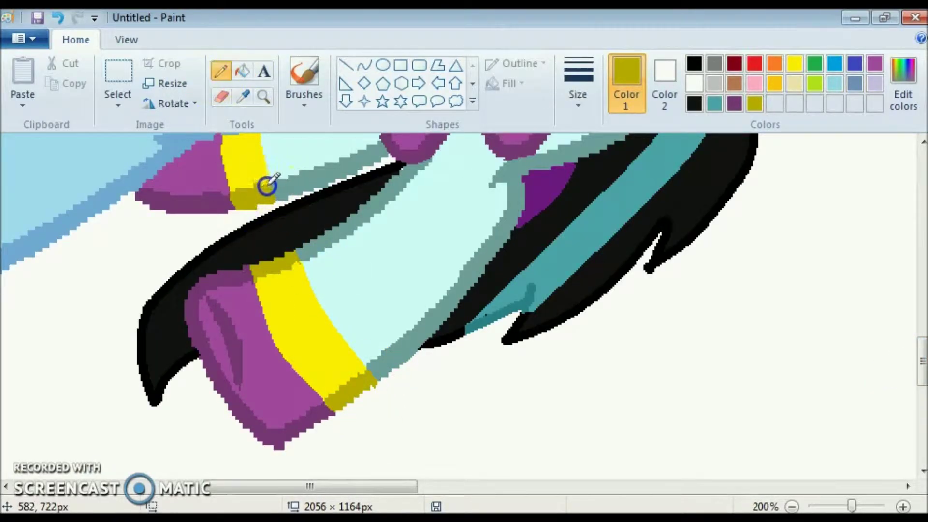
Sample the dark purple outline colour from the reference pony and fill the lower pony's blue and red outlines with it
left_click(242, 71)
left_click_drag(921, 360, 918, 325)
left_click(517, 294)
left_click(243, 97)
left_click(433, 321)
left_click_drag(720, 486, 165, 449)
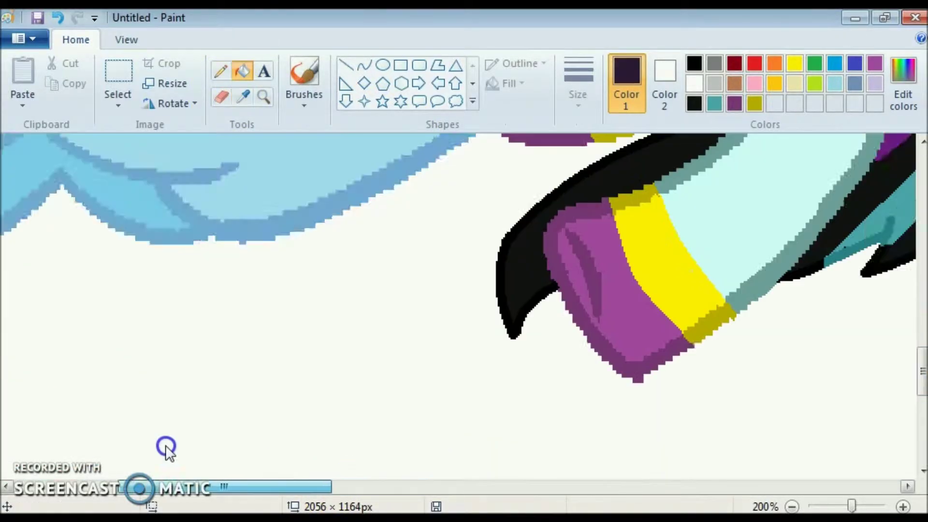
left_click_drag(921, 371, 914, 317)
left_click(274, 292)
left_click(473, 267)
left_click(514, 332)
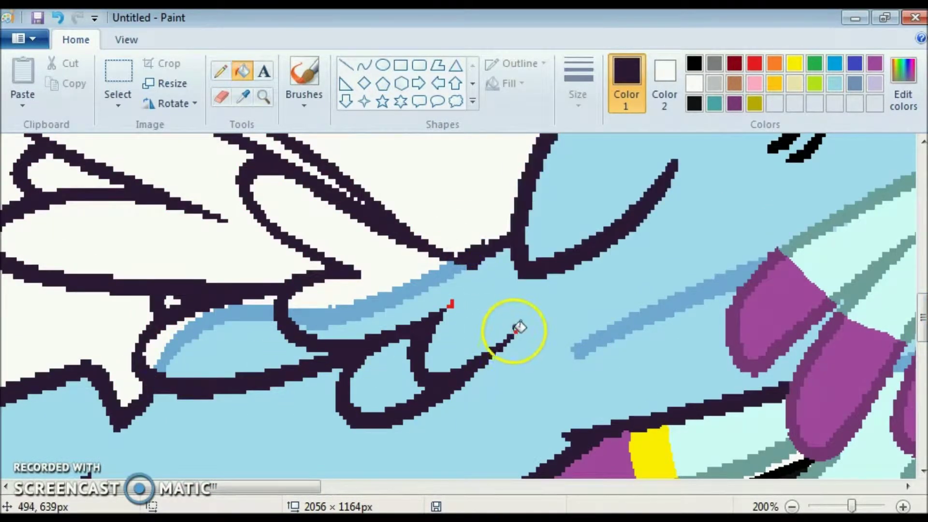
left_click(450, 304)
left_click_drag(921, 319, 921, 279)
left_click_drag(217, 486, 317, 486)
left_click(631, 316)
left_click(683, 296)
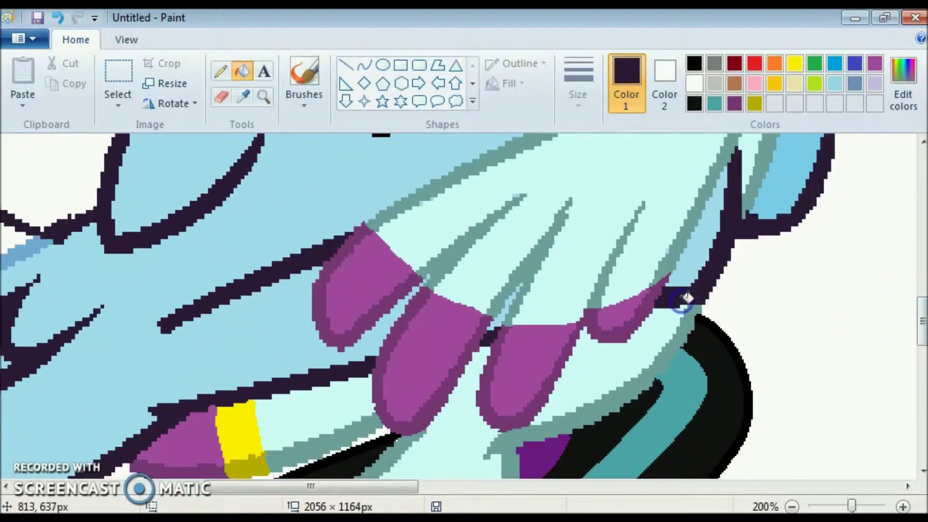
Sample the coat purple from the reference pony and fill the lower pony's head, body and wings with it
left_click_drag(628, 486, 762, 480)
left_click(243, 97)
left_click(623, 290)
left_click_drag(673, 486, 241, 486)
scroll(149, 397, "up", 5)
left_click(345, 226)
left_click(394, 197)
left_click(512, 216)
left_click(556, 271)
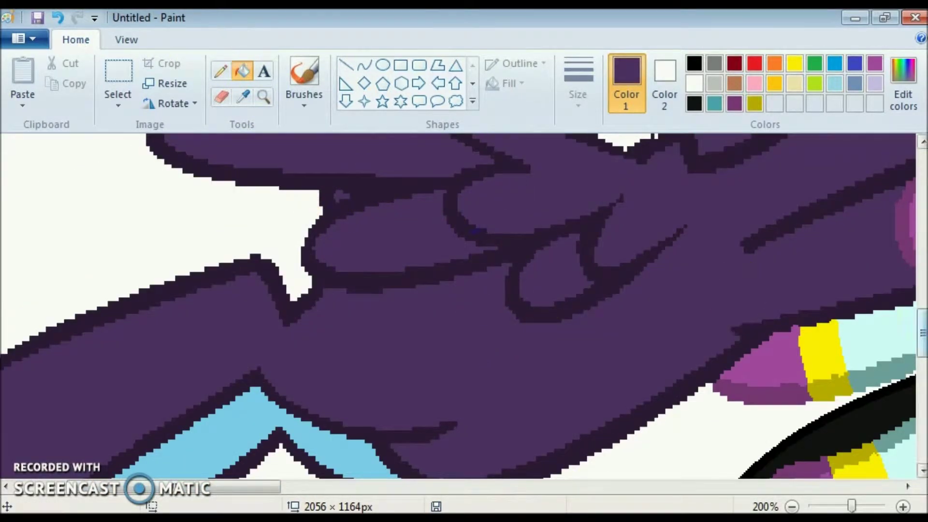
scroll(414, 327, "up", 5)
left_click(414, 327)
scroll(763, 383, "right", 10)
scroll(904, 281, "down", 3)
Fill the light blue gaps between the upper pony's feathers with the lower pony's coat purple
left_click(903, 82)
left_click(297, 391)
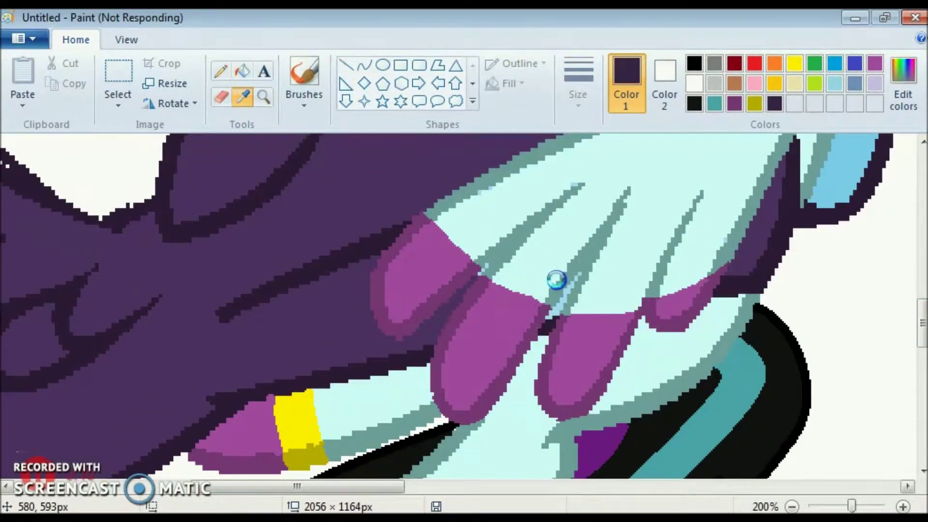
left_click(264, 96)
left_click(427, 282)
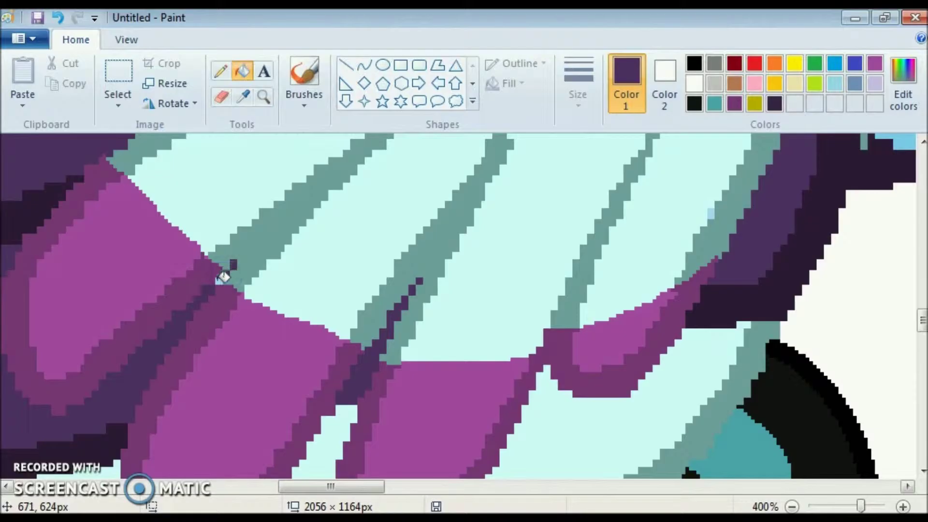
left_click_drag(922, 321, 919, 270)
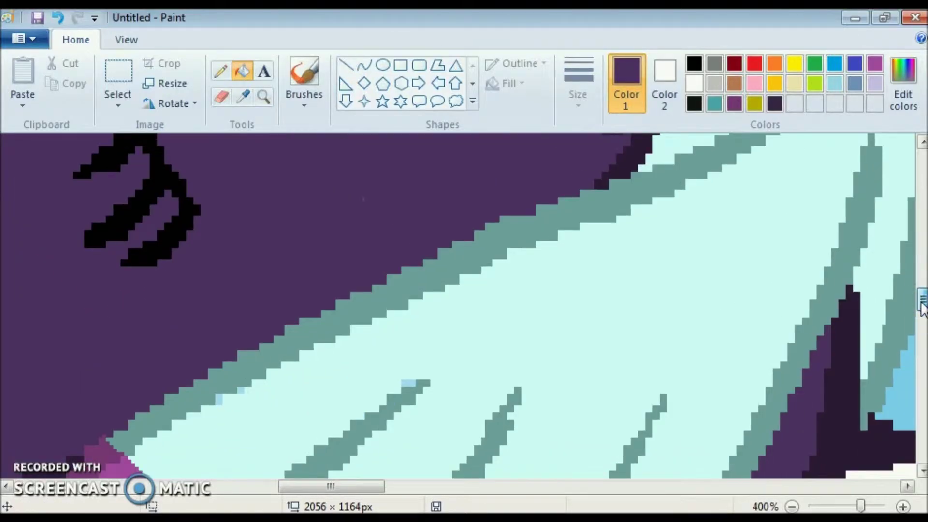
Mix a slightly darker purple and fill the lower pony's far limbs and the narrow far wing strip with it
left_click(903, 82)
left_click(650, 272)
left_click(579, 394)
key("Return")
left_click(143, 40)
left_click(700, 296)
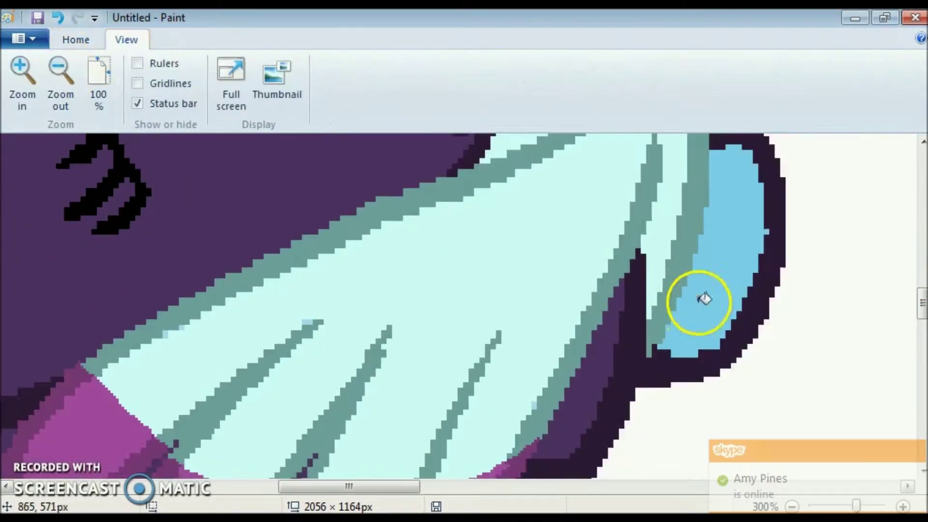
left_click(204, 488)
left_click(204, 488)
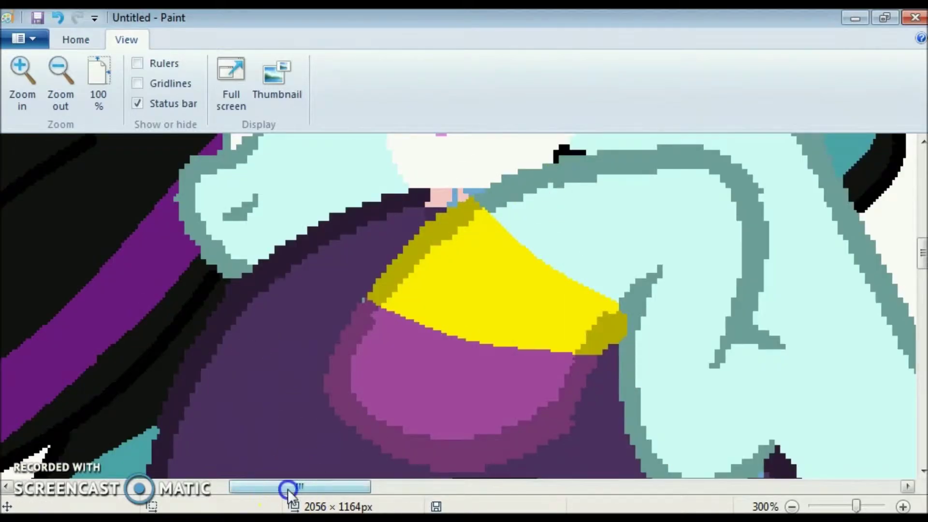
left_click(290, 488)
left_click(387, 324)
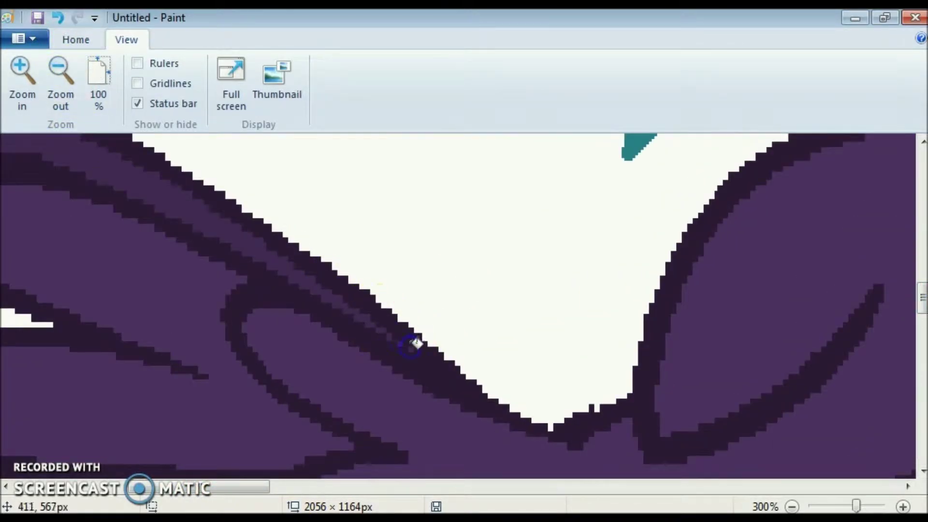
scroll(770, 325, "down", 10)
scroll(891, 356, "right", 5)
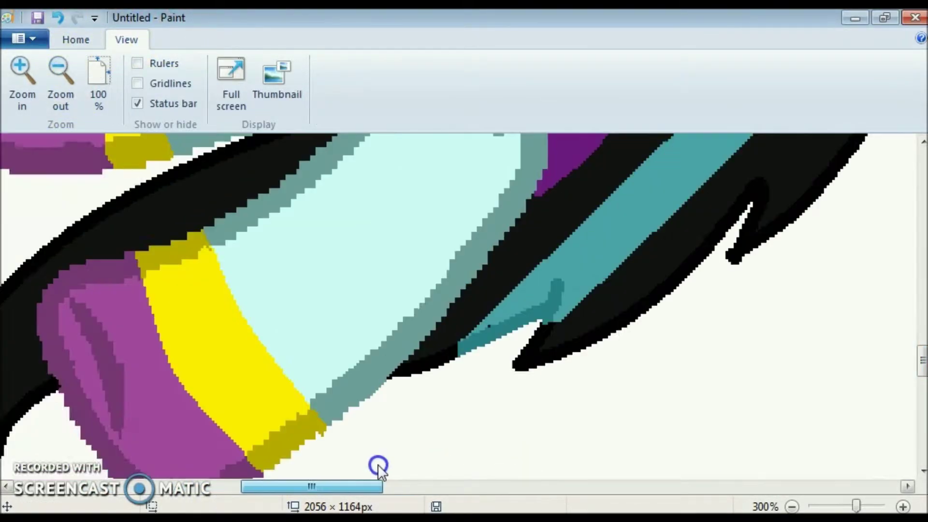
Undo the last edit and look over the reference pony's head and the recoloured ponies
scroll(599, 205, "up", 2)
mouse_move(921, 360)
left_mouse_down()
mouse_move(922, 332)
mouse_move(922, 357)
left_mouse_up()
left_click(58, 18)
left_click(75, 40)
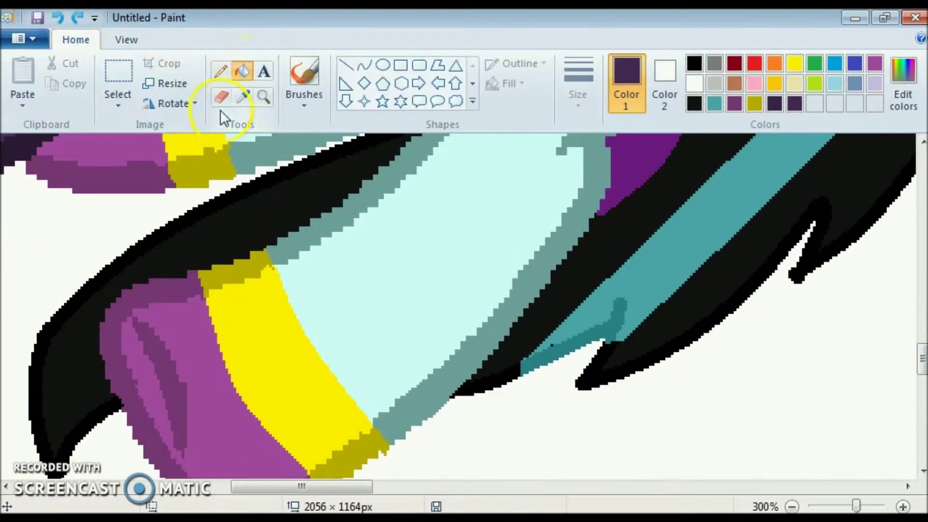
left_click(243, 97)
left_click(684, 342)
left_click(126, 40)
left_click(60, 72)
scroll(746, 445, "right", 2)
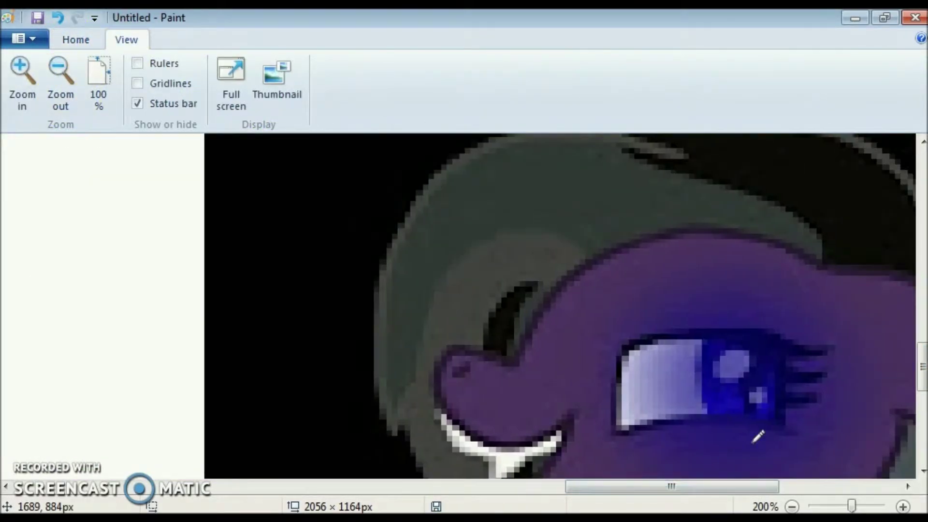
left_click_drag(662, 486, 207, 486)
scroll(241, 483, "up", 3)
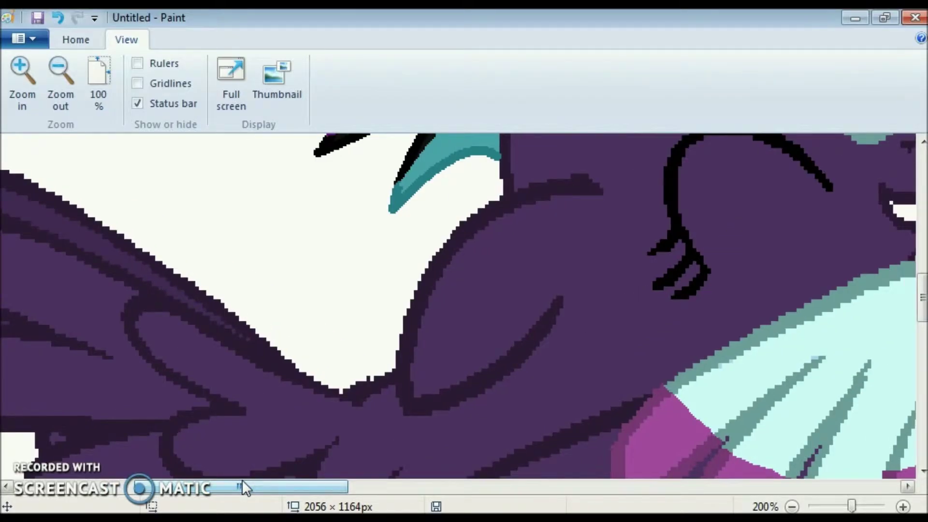
scroll(856, 311, "right", 5)
scroll(314, 305, "up", 4)
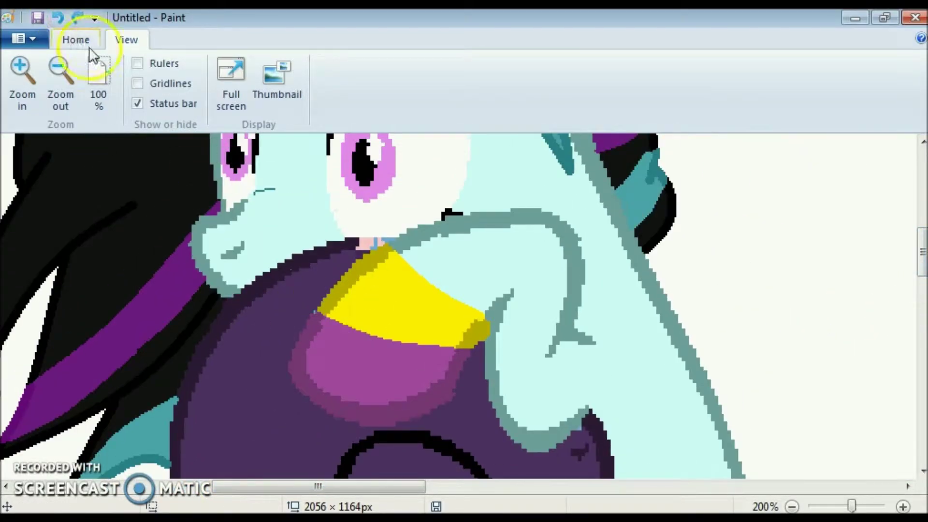
Sample the lower pony's dark purple outline colour around the raised hoof and choose the Fill tool
left_click(76, 39)
left_click(242, 97)
left_click(323, 321)
left_click(243, 97)
left_click(322, 307)
left_click(242, 97)
left_click(311, 165)
left_click(242, 72)
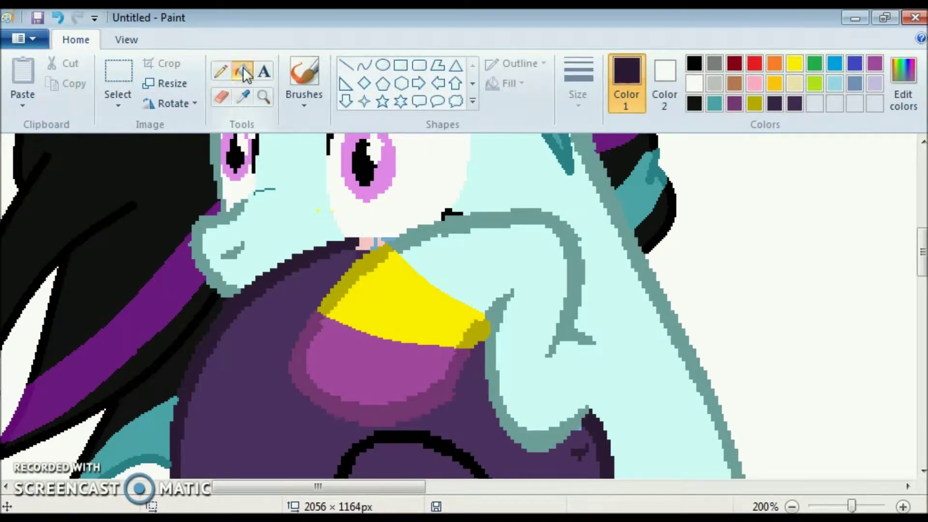
Sample near-black from the reference and draw curves outlining the lower pony's mane beside the face and over the forehead
left_click(659, 486)
left_click(921, 329)
left_click(243, 97)
left_click(691, 443)
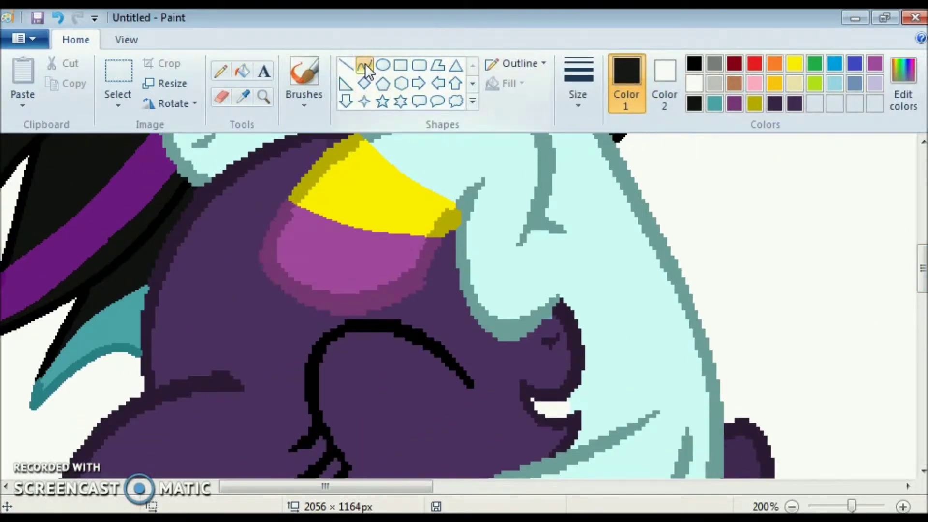
left_click(365, 63)
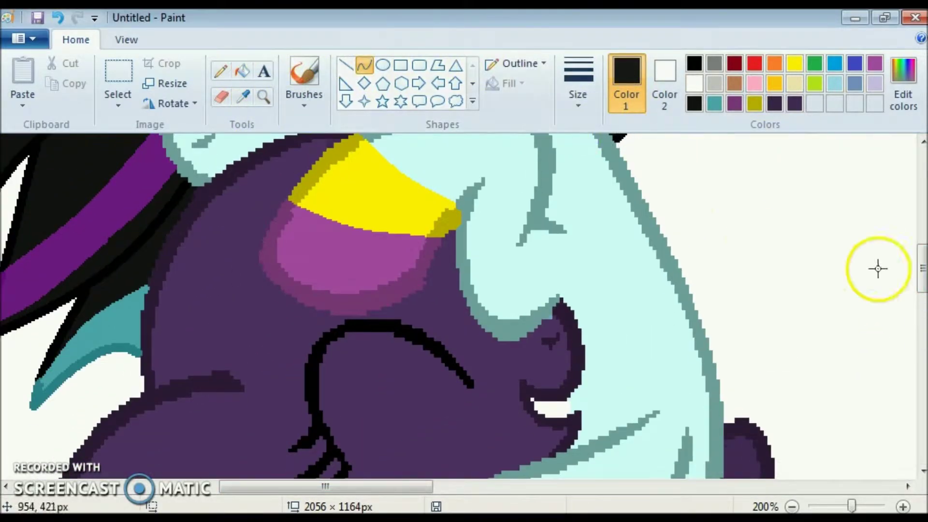
scroll(876, 265, "up", 3)
scroll(877, 265, "down", 2)
left_click_drag(144, 390, 131, 330)
scroll(230, 339, "up", 3)
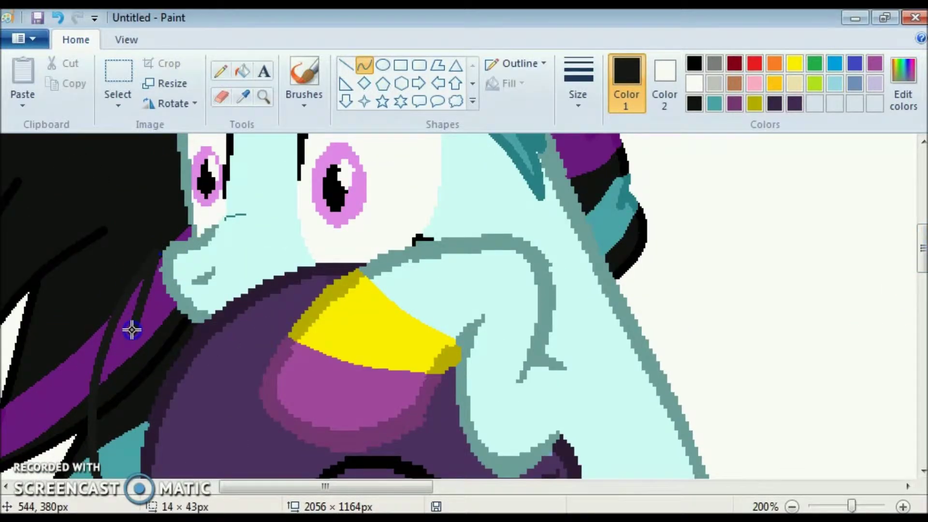
mouse_move(161, 291)
left_mouse_down()
mouse_move(379, 214)
mouse_move(435, 238)
left_mouse_up()
left_click_drag(239, 243, 317, 228)
Draw two near-black curved strand lines in front of the lower pony's muzzle
left_click_drag(921, 254, 920, 281)
mouse_move(560, 252)
left_mouse_down()
mouse_move(611, 307)
mouse_move(614, 365)
left_mouse_up()
left_click_drag(592, 309, 598, 279)
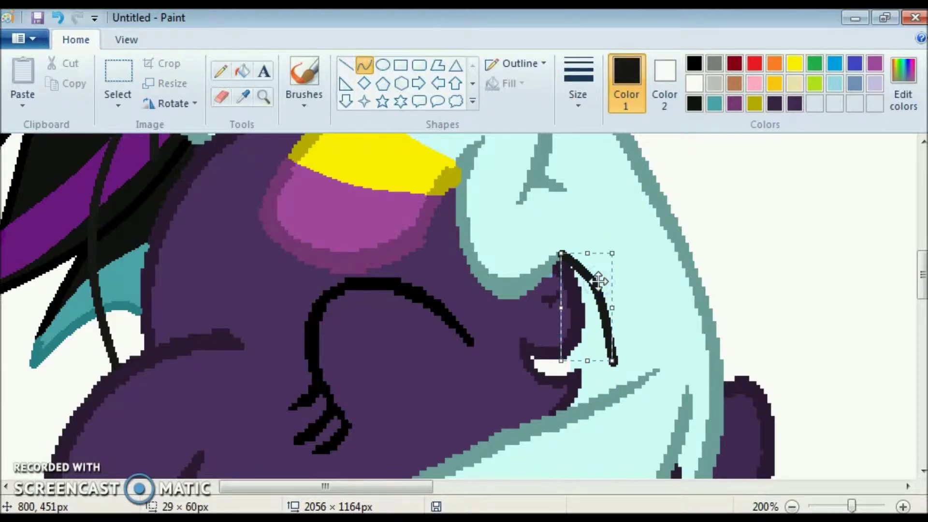
left_click_drag(664, 323, 611, 391)
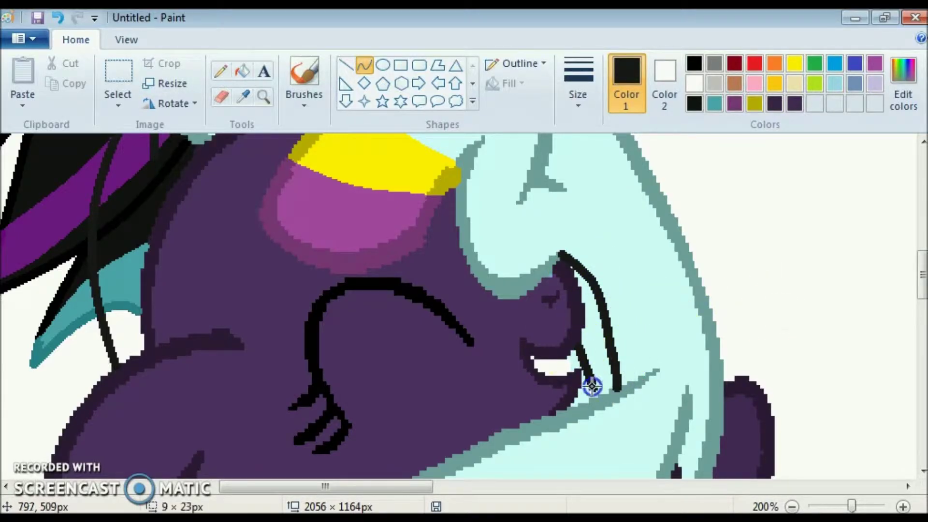
Outline a jagged mane tuft behind the lower pony's neck with near-black curves and undo the stray last stroke
left_click_drag(920, 274, 920, 296)
left_click_drag(326, 486, 250, 486)
mouse_move(418, 232)
left_mouse_down()
mouse_move(312, 335)
mouse_move(317, 355)
left_mouse_up()
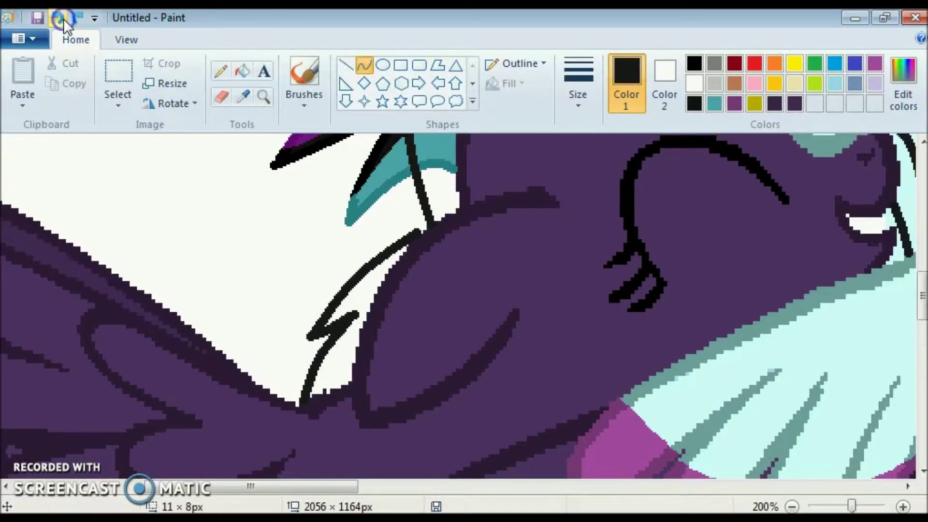
left_click(415, 237)
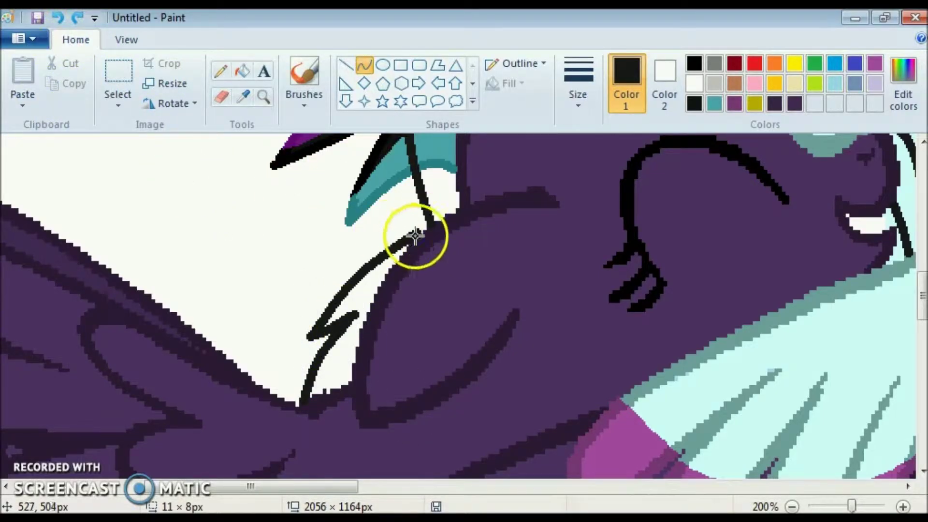
Outline the pointed mane strands hanging below the lower pony's chest with near-black curves and erase stray pixels along the line
scroll(197, 235, "down", 6)
left_click(410, 253)
scroll(410, 252, "up", 2)
left_click_drag(325, 427, 325, 452)
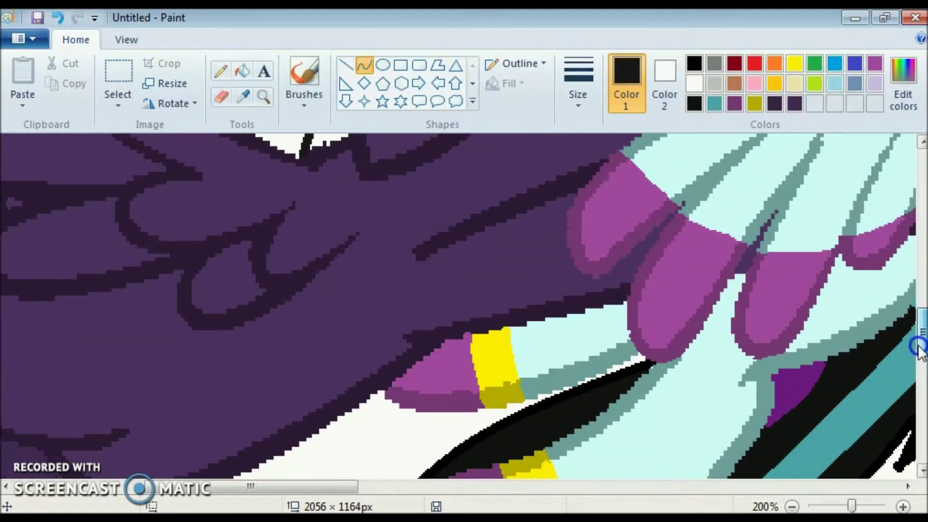
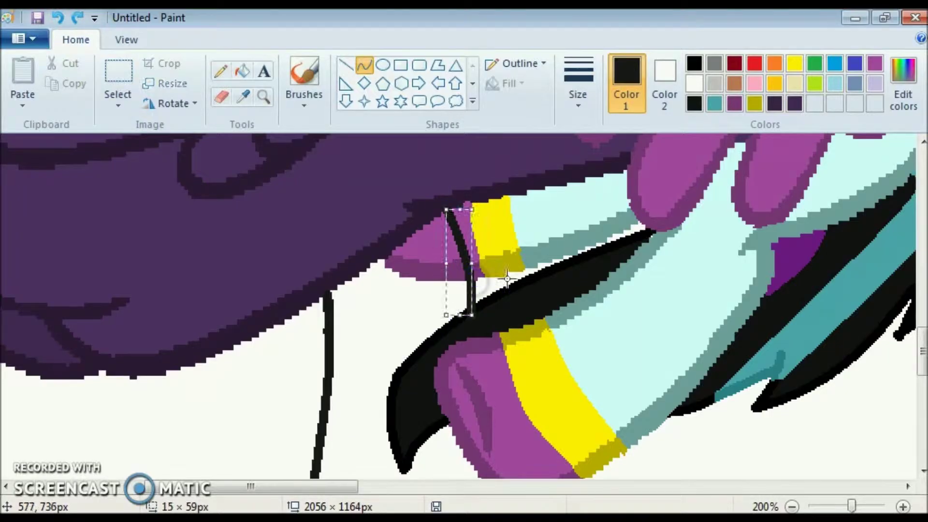
left_click(471, 280)
scroll(472, 193, "down", 3)
mouse_move(437, 160)
left_mouse_down()
mouse_move(447, 253)
mouse_move(439, 313)
mouse_move(348, 452)
mouse_move(332, 259)
left_mouse_up()
key("ctrl+z")
left_click_drag(358, 457, 341, 333)
left_click(233, 102)
left_click_drag(326, 279, 317, 289)
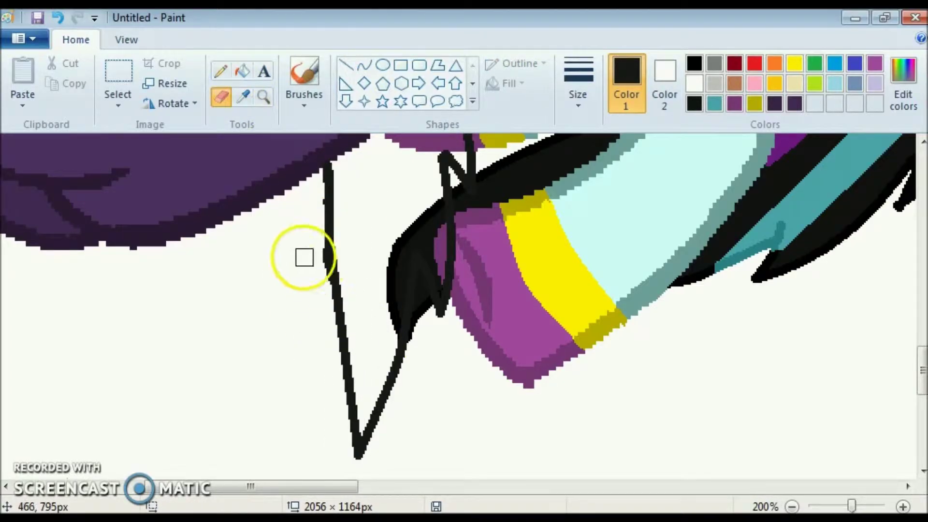
Outline a hooked tail tuft with near-black curves between the lower pony's wing and hind leg
left_click_drag(299, 487, 184, 487)
left_click_drag(920, 369, 921, 331)
left_click(364, 64)
left_click_drag(319, 154, 277, 270)
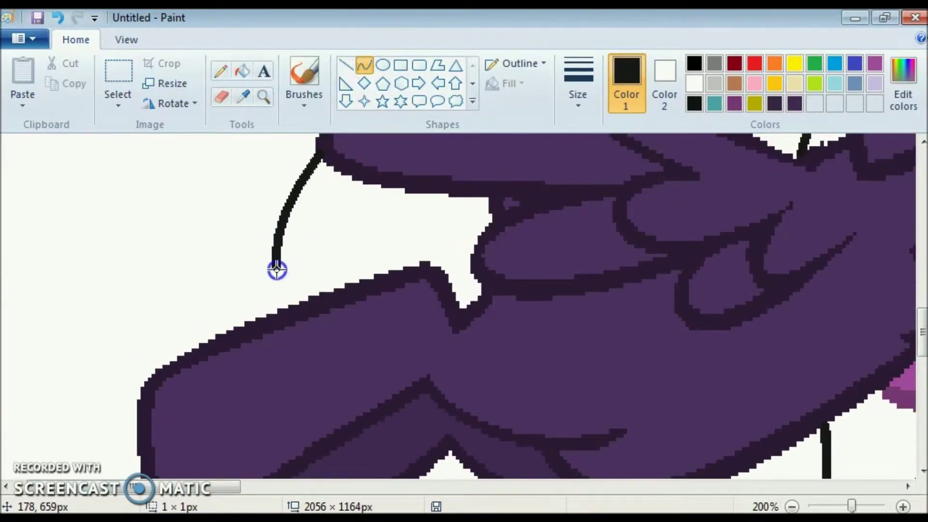
scroll(310, 183, "down", 3)
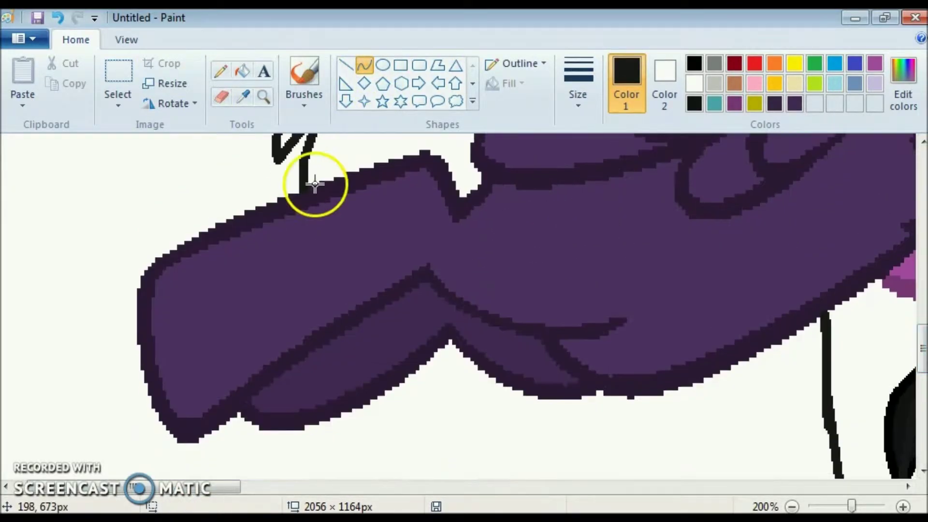
Outline the curled tail end below the lower pony's hind leg with near-black curves, undoing misplaced strokes
left_click_drag(342, 333, 348, 408)
scroll(712, 331, "down", 3)
left_click_drag(357, 318, 358, 319)
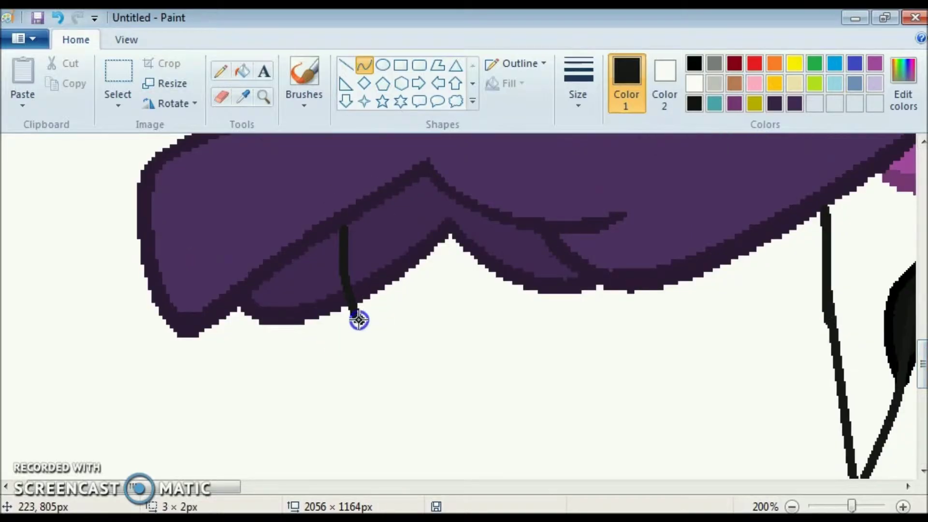
left_click_drag(400, 383, 428, 174)
left_click(58, 18)
mouse_move(328, 374)
left_mouse_down()
mouse_move(401, 381)
mouse_move(441, 284)
mouse_move(440, 226)
left_mouse_up()
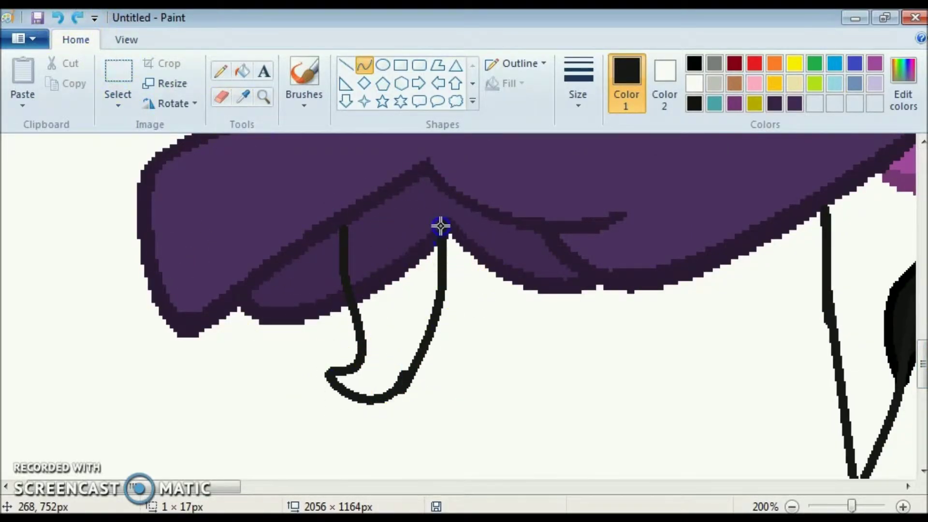
key("ctrl+z")
Draw a dividing curve in the tail tuft and fill the first mane and tail sections with brownish black
mouse_move(913, 365)
left_mouse_down()
mouse_move(913, 275)
mouse_move(914, 286)
left_mouse_up()
left_click_drag(393, 286, 364, 349)
left_click(242, 71)
left_click(372, 295)
left_click(352, 238)
scroll(212, 462, "down", 5)
left_click(364, 64)
mouse_move(372, 300)
left_mouse_down()
mouse_move(408, 269)
mouse_move(358, 266)
mouse_move(381, 251)
left_mouse_up()
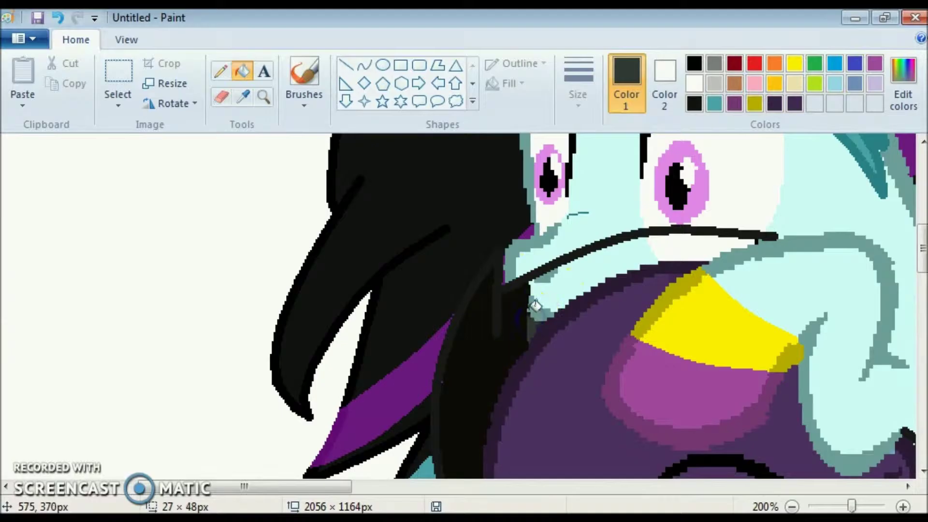
Fill the lower pony's forehead fringe with dark greenish grey and redraw a strand curve in the tail tuft in that colour
left_click(534, 307)
left_click(700, 242)
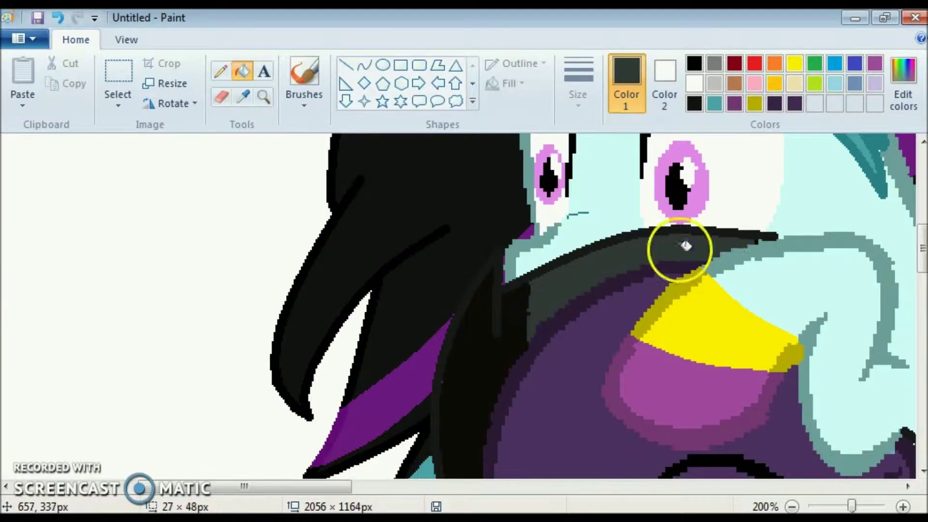
left_click(58, 18)
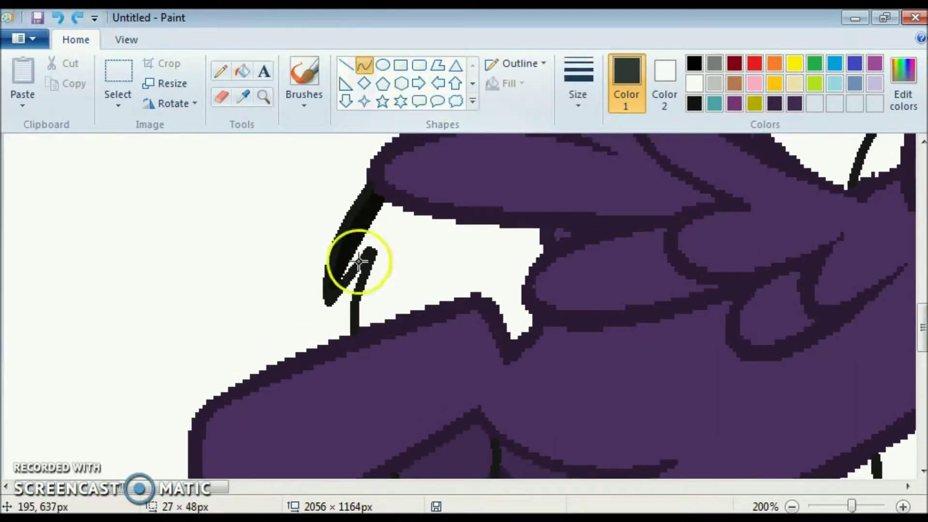
left_click_drag(359, 261, 404, 210)
Sample the near-black outline colour and touch up the tail tuft's outline with the Pencil
left_click(221, 71)
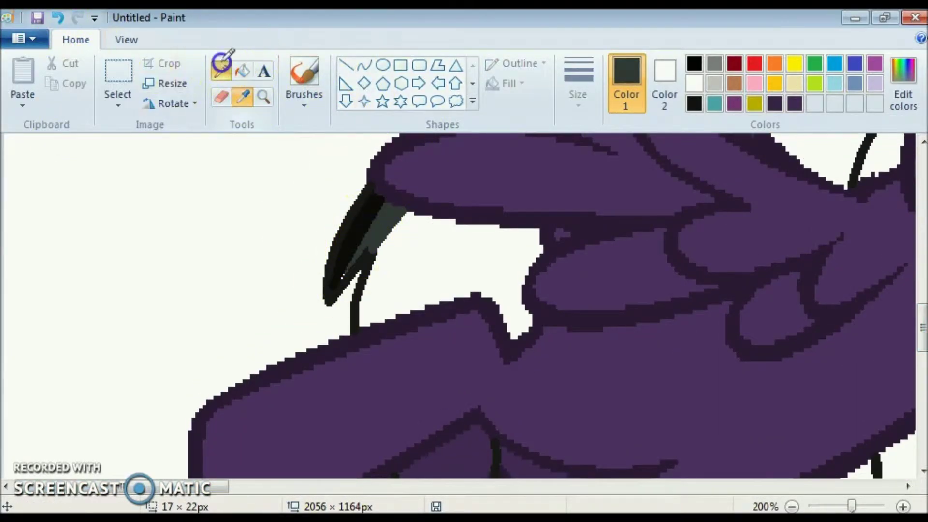
left_click(244, 97)
left_click(338, 295)
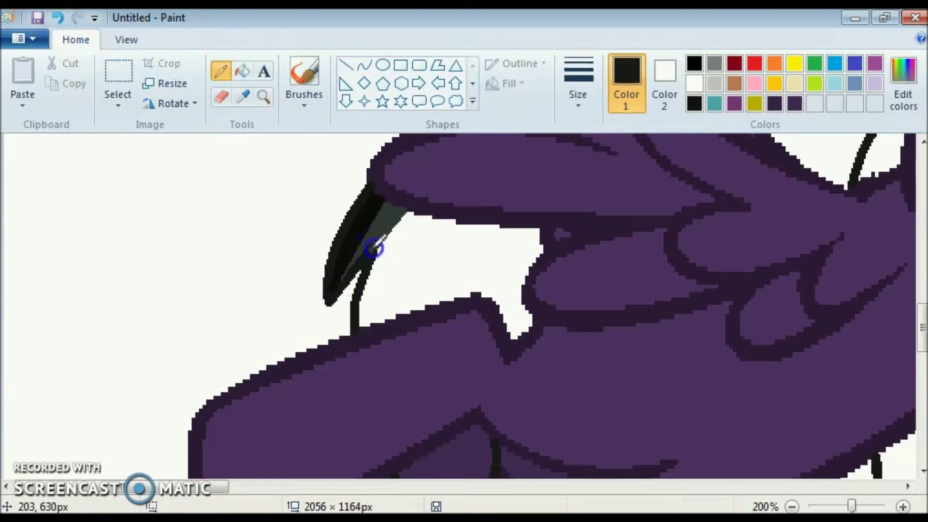
Sample dark grey from the reference, draw a curve across the tail gap under the wing and fill the enclosed section
left_click_drag(184, 487, 720, 487)
left_click_drag(921, 329, 911, 460)
left_click(435, 424)
left_click(242, 72)
left_click_drag(666, 486, 143, 488)
scroll(441, 296, "down", 3)
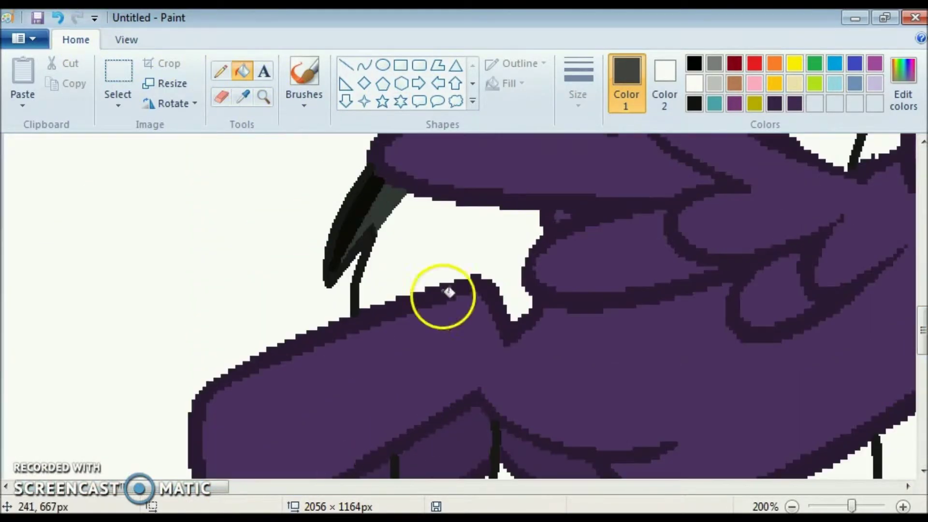
left_click(363, 65)
left_click_drag(430, 197, 372, 304)
left_click(242, 71)
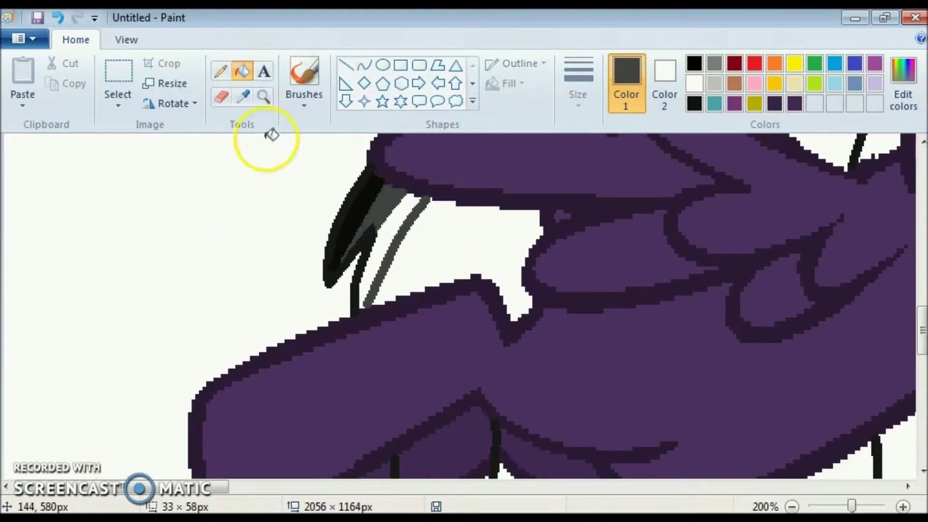
left_click(391, 242)
Fill the mane strand in front of the lower pony's muzzle with the dark grey and undo a stray edit
left_click_drag(114, 487, 286, 487)
left_click_drag(921, 330, 907, 280)
left_click(242, 97)
left_click(269, 239)
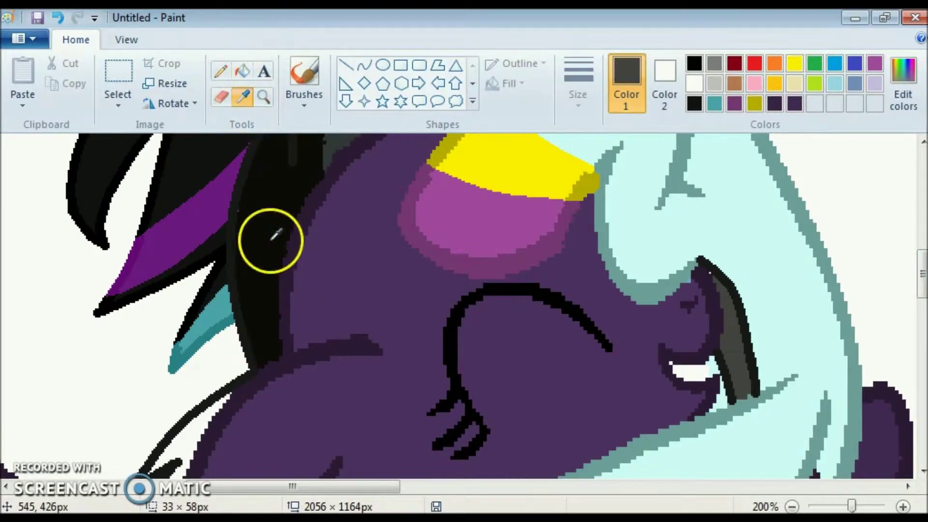
left_click(525, 294)
left_click(62, 20)
Sample very dark teal from the reference, draw a curve over the upper pony's purple hoof and fill the mane strand there
scroll(435, 300, "down", 5)
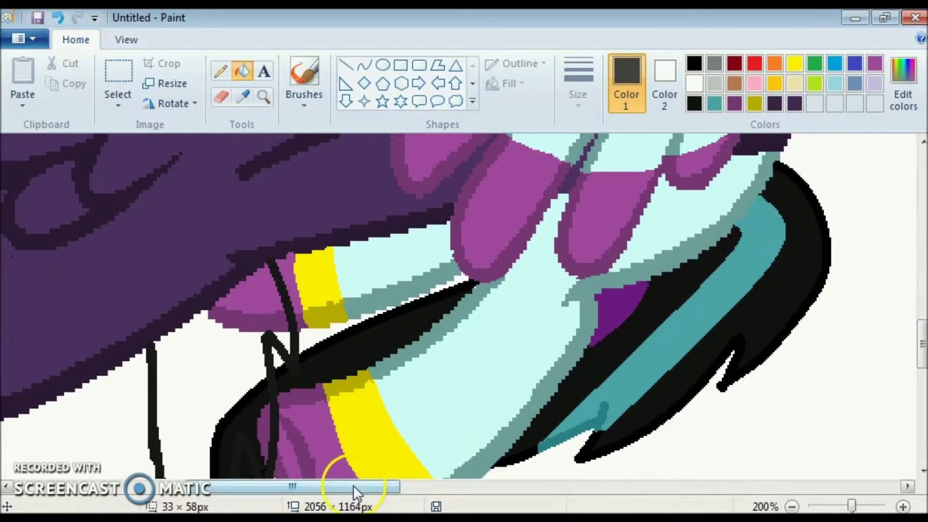
left_click_drag(341, 486, 699, 486)
left_click_drag(923, 356, 922, 424)
left_click(242, 97)
left_click(472, 452)
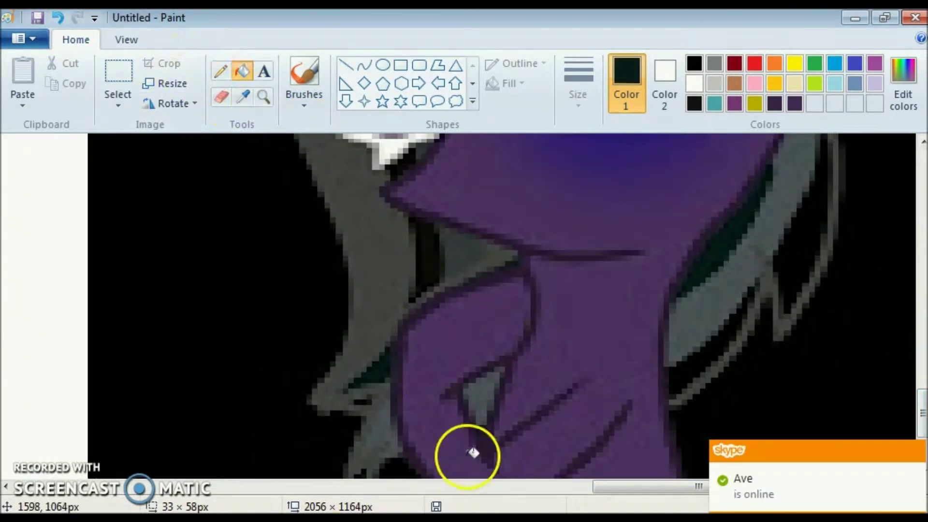
left_click_drag(648, 487, 323, 487)
left_click_drag(923, 413, 923, 334)
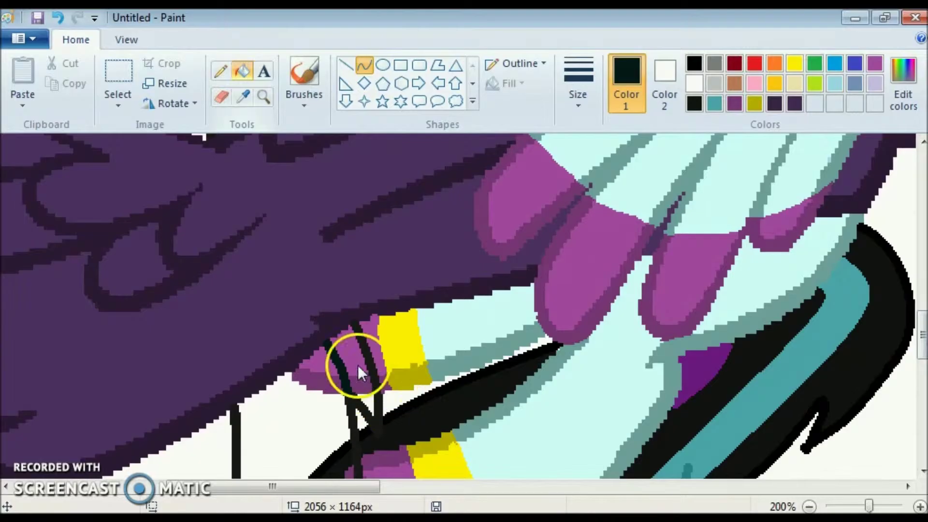
left_click(363, 392)
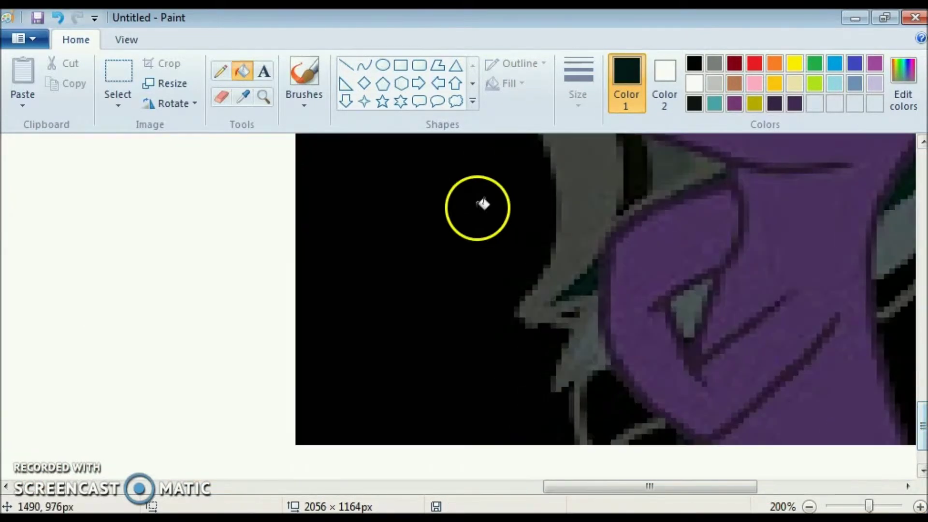
Sample slate grey from the reference and draw dividing curves in the chest mane, the neck tuft and the tail
left_click(586, 492)
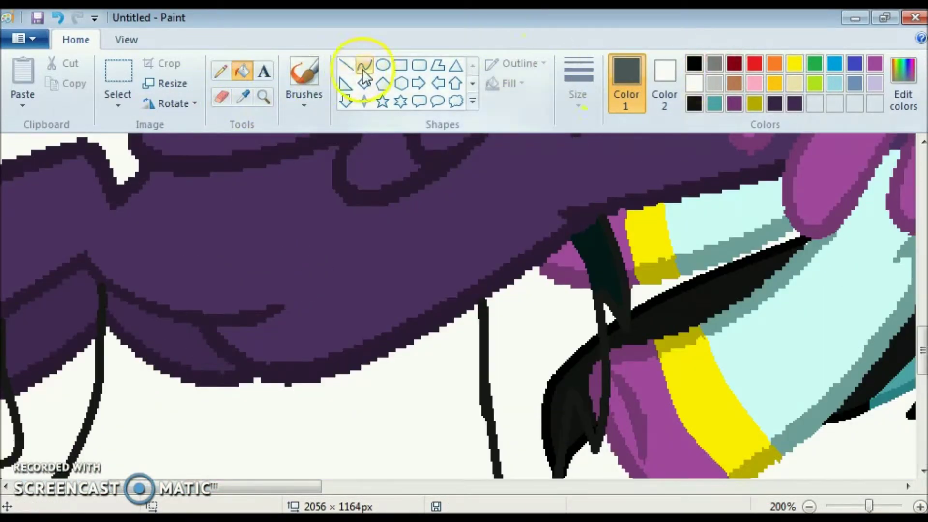
left_click(365, 64)
left_click_drag(568, 394, 535, 269)
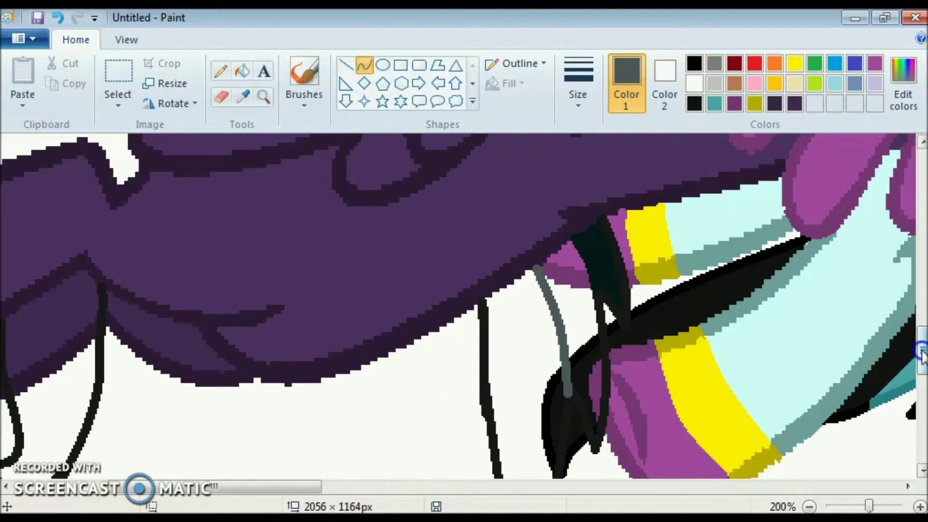
left_click_drag(922, 352, 921, 317)
left_click_drag(486, 268, 518, 184)
scroll(551, 273, "left", 5)
scroll(425, 265, "down", 3)
left_click_drag(334, 273, 379, 183)
Fill the new chest and neck mane sections with slate grey and the tail strip under the wing with very dark teal
left_click(238, 72)
left_click_drag(261, 487, 406, 501)
left_click_drag(921, 333, 920, 367)
left_click(601, 486)
scroll(601, 480, "down", 3)
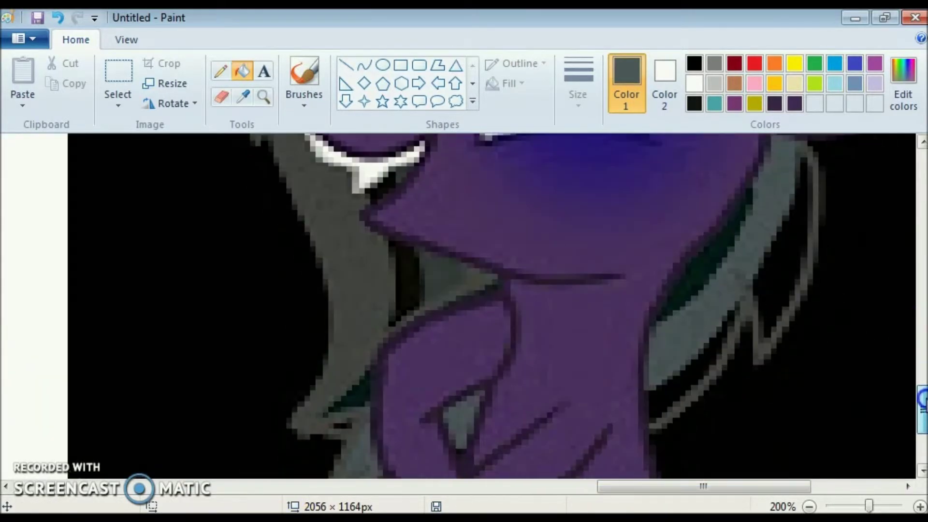
left_click_drag(602, 487, 151, 437)
mouse_move(922, 411)
left_mouse_down()
mouse_move(911, 387)
mouse_move(922, 311)
mouse_move(922, 344)
left_mouse_up()
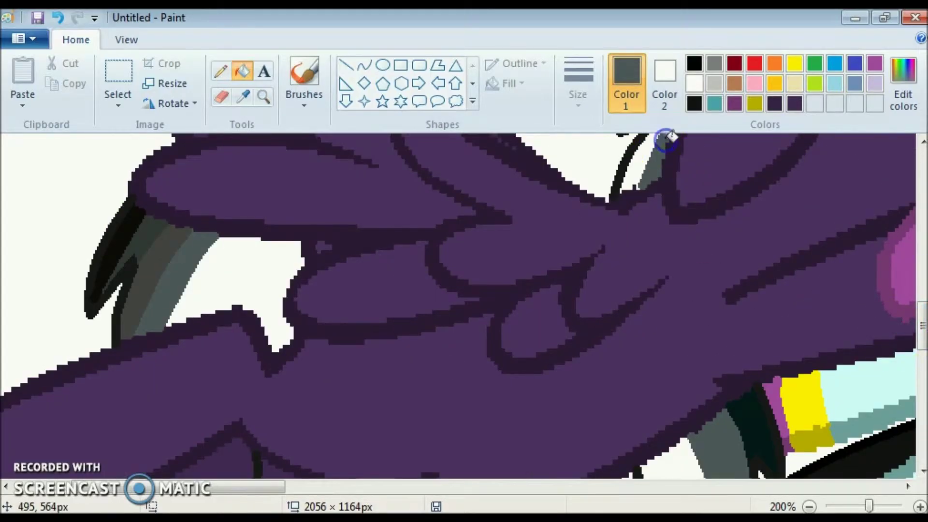
left_click(346, 64)
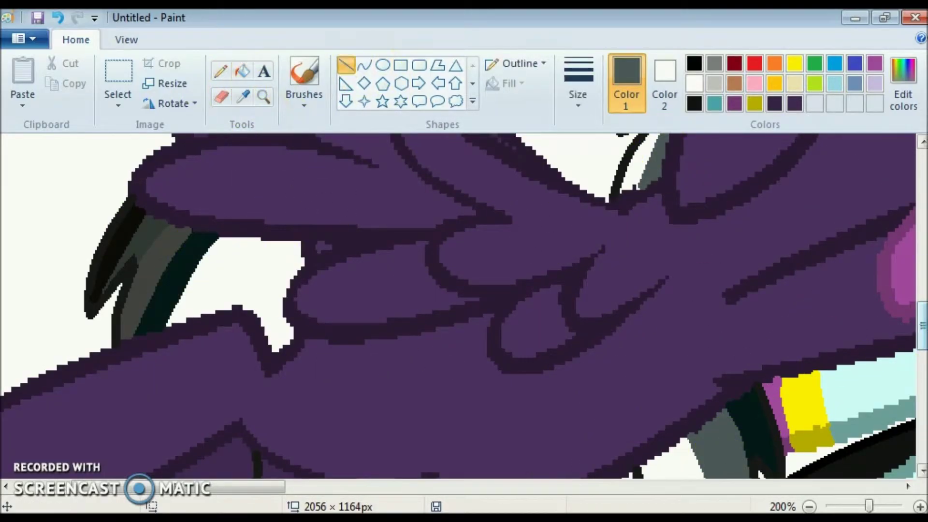
scroll(471, 431, "down", 3)
left_click_drag(141, 456, 208, 393)
left_click(57, 18)
Draw slate grey curves dividing the tail end below the hind leg and the tail gap under the wing
left_click(364, 64)
left_click_drag(144, 458, 200, 441)
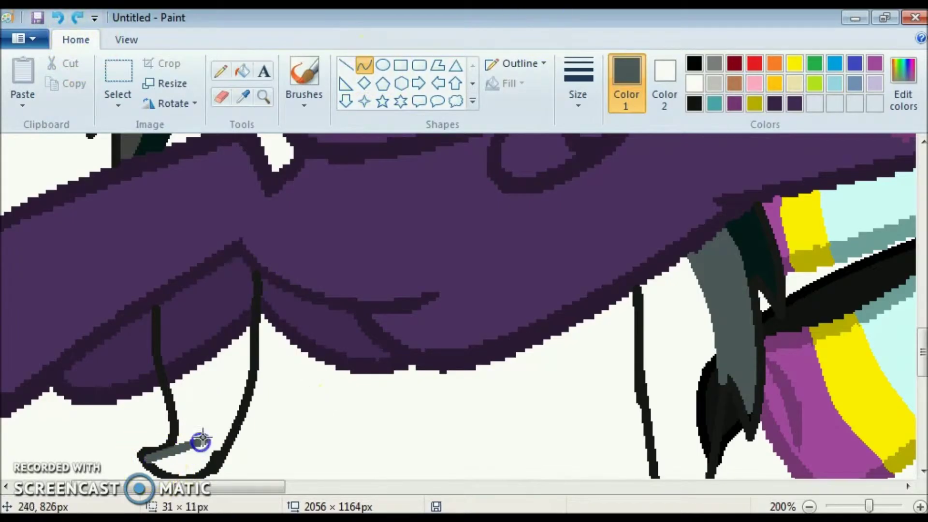
left_click_drag(276, 420, 199, 286)
left_click(199, 414)
left_click_drag(205, 415, 213, 271)
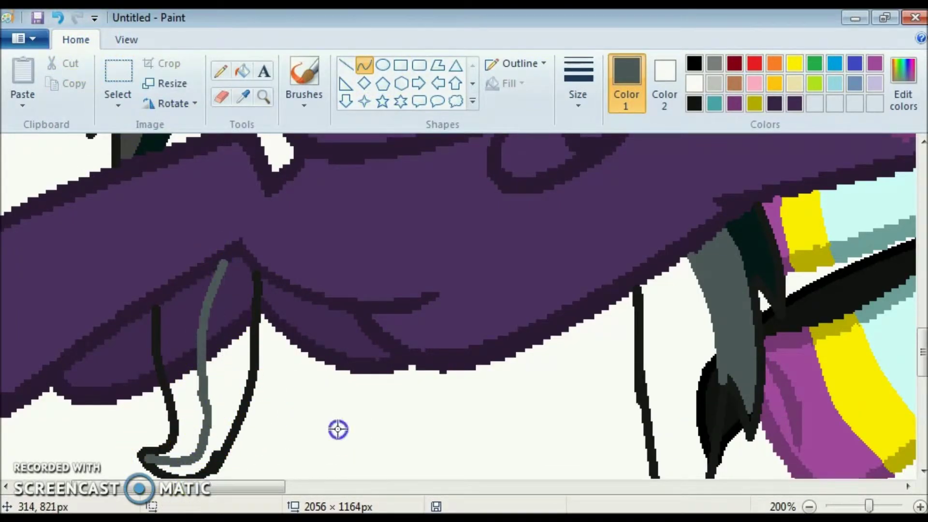
scroll(338, 429, "up", 2)
left_click_drag(231, 236, 252, 217)
key("ctrl+z")
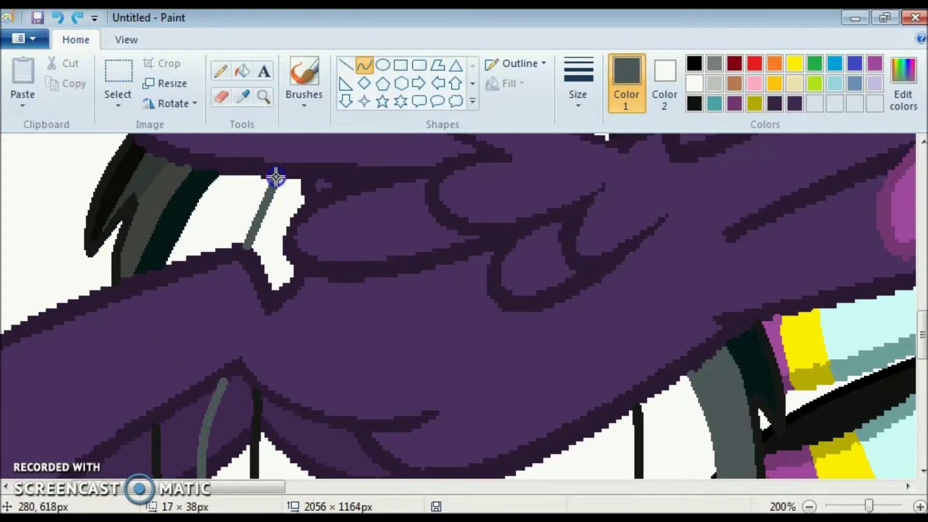
Fill the divided strip of the lower tail end with slate grey and the hanging chest mane section with black
left_click(242, 71)
scroll(905, 332, "down", 3)
left_click(712, 333)
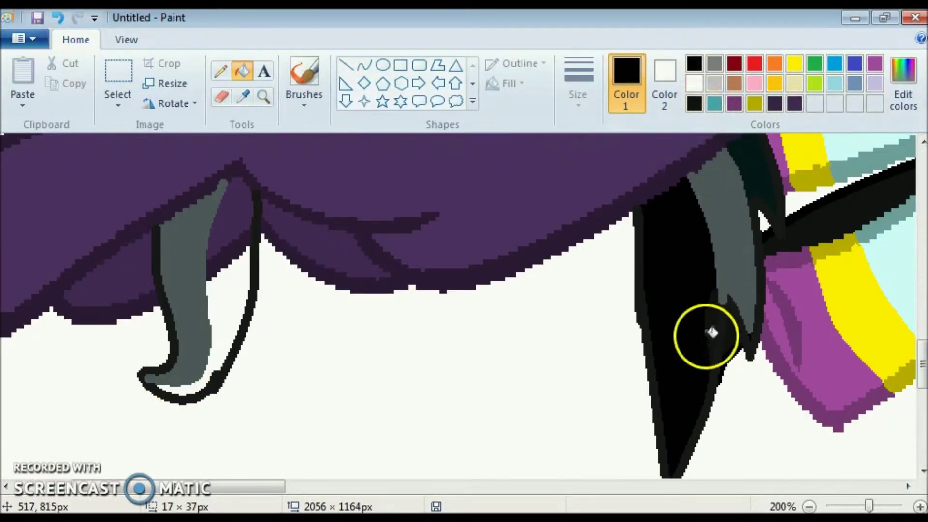
Fill the white gap and retouch the grey strip's edge in the purple pony's neck tuft with black pencil strokes
scroll(920, 330, "up", 4)
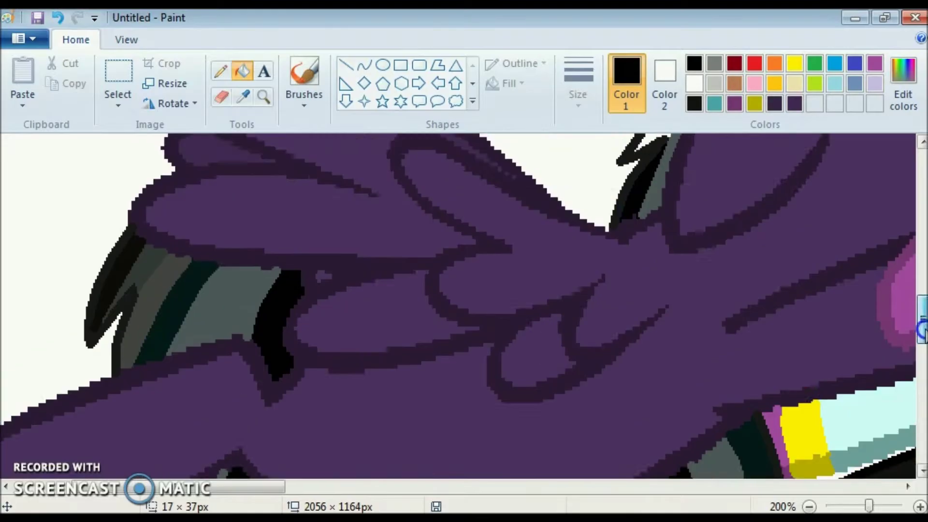
scroll(921, 330, "up", 2)
left_click(221, 71)
scroll(242, 112, "up", 1)
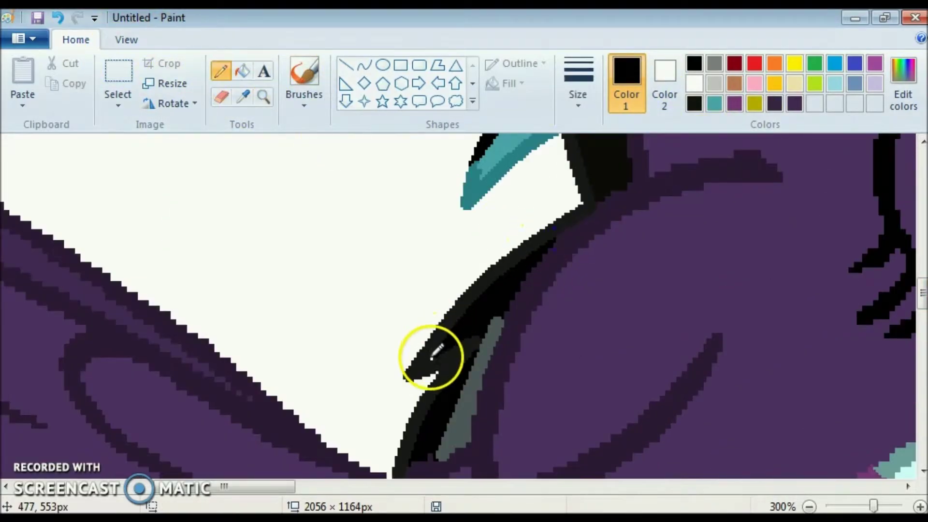
left_click(573, 93)
left_click(569, 183)
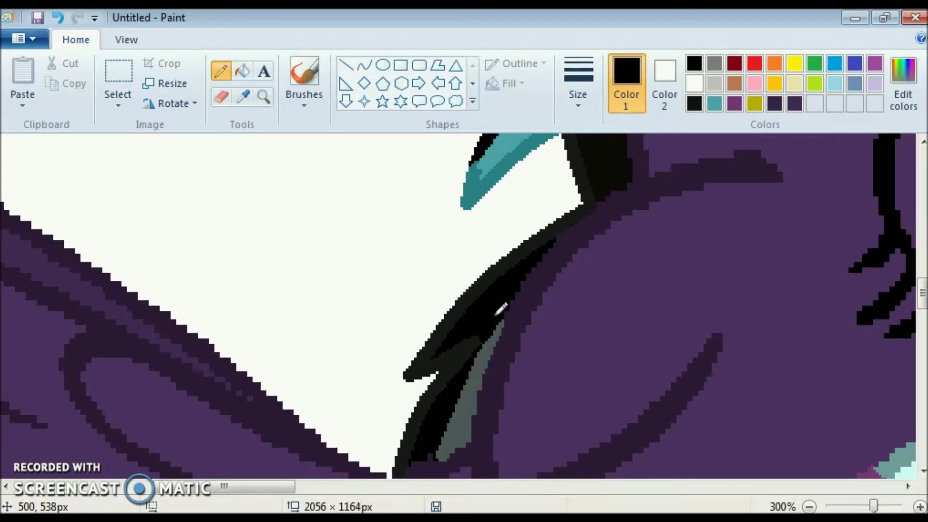
Cover the stray light specks on the body outline around the tail and hind leg with the dark purple outline colour
scroll(443, 447, "down", 5)
scroll(444, 447, "left", 3)
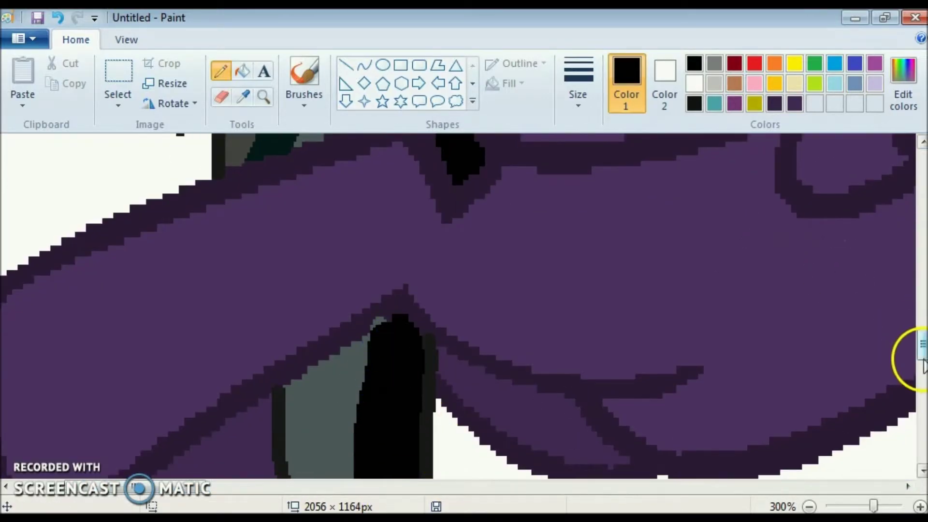
left_click_drag(922, 362, 923, 344)
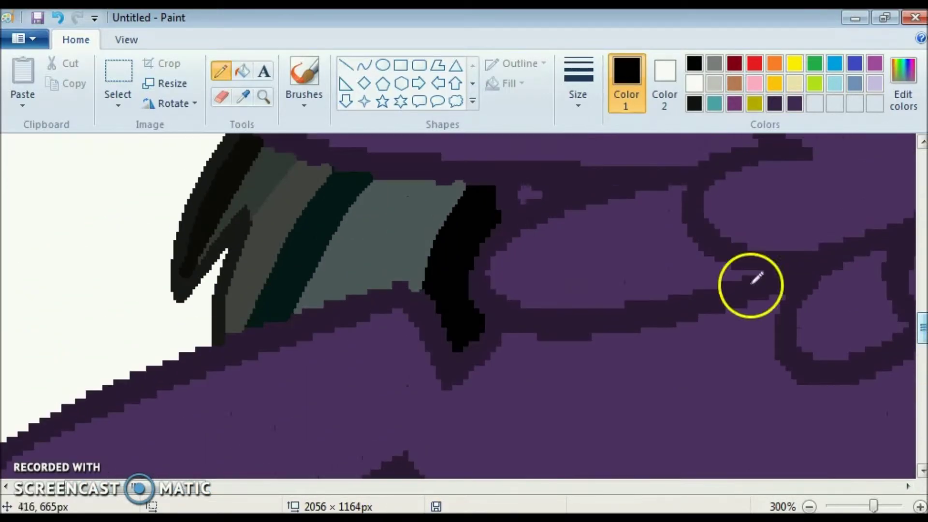
left_click(794, 104)
scroll(429, 377, "down", 2)
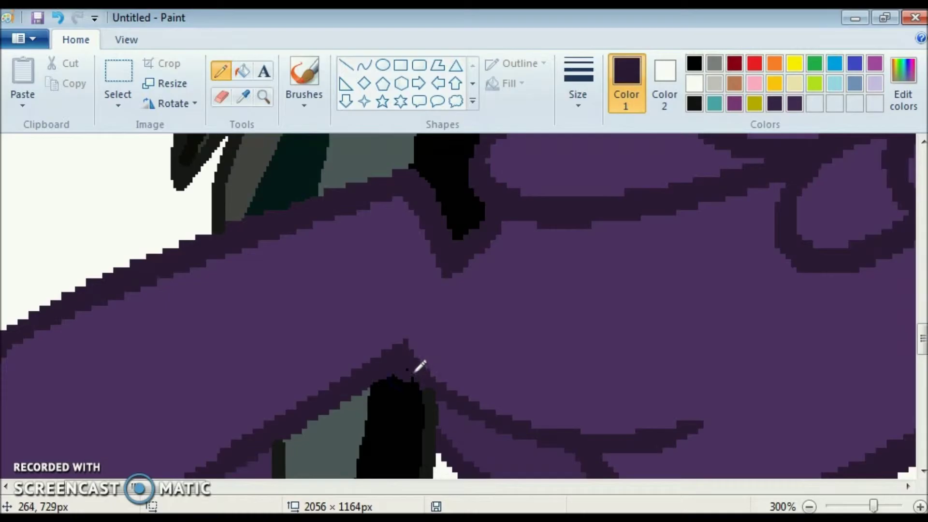
Sample slate grey from the lower tail and touch up the base of the grey tail strip above the hind leg
left_click(243, 97)
left_click(284, 454)
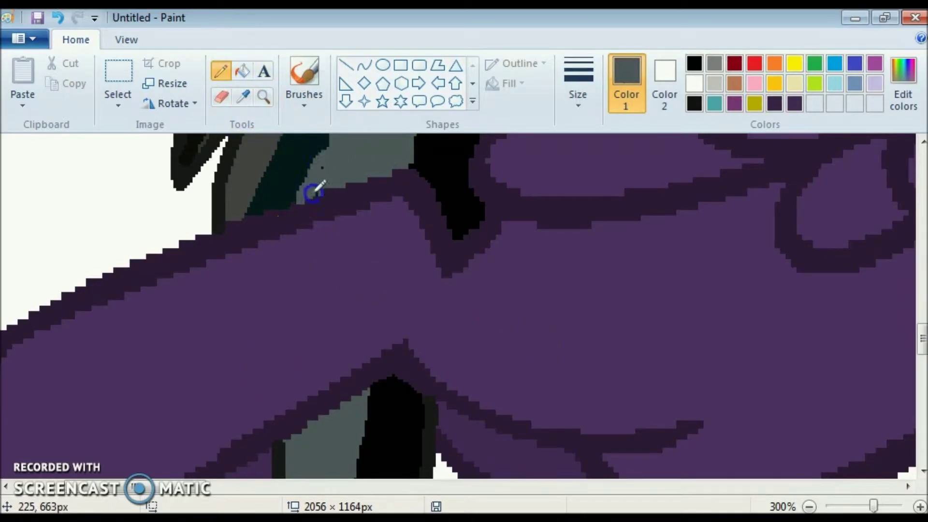
scroll(326, 333, "up", 3)
View the drawing at 100% and switch to MediBang Paint Pro with pff.png open
left_click(126, 40)
left_click(98, 82)
left_click_drag(922, 382, 922, 297)
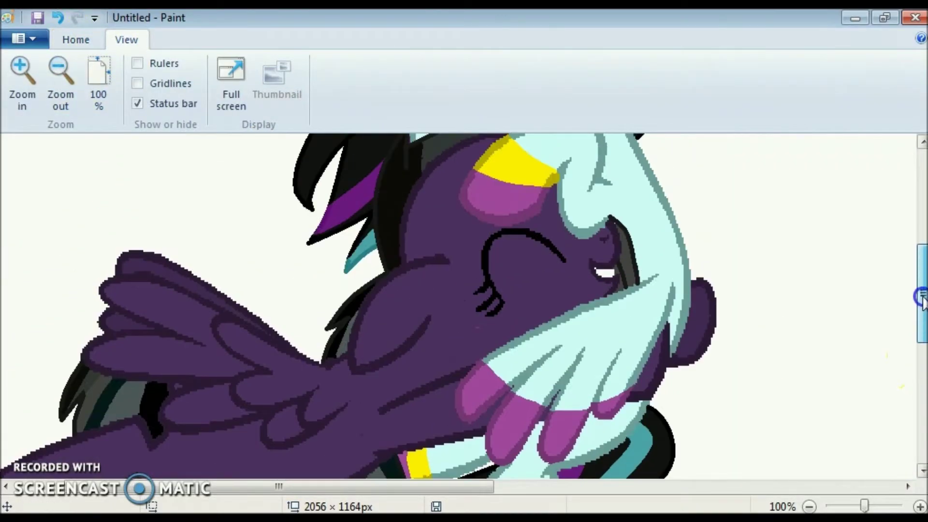
left_click(45, 74)
left_click(45, 74)
left_click_drag(473, 272, 274, 271)
left_click_drag(138, 405, 146, 368)
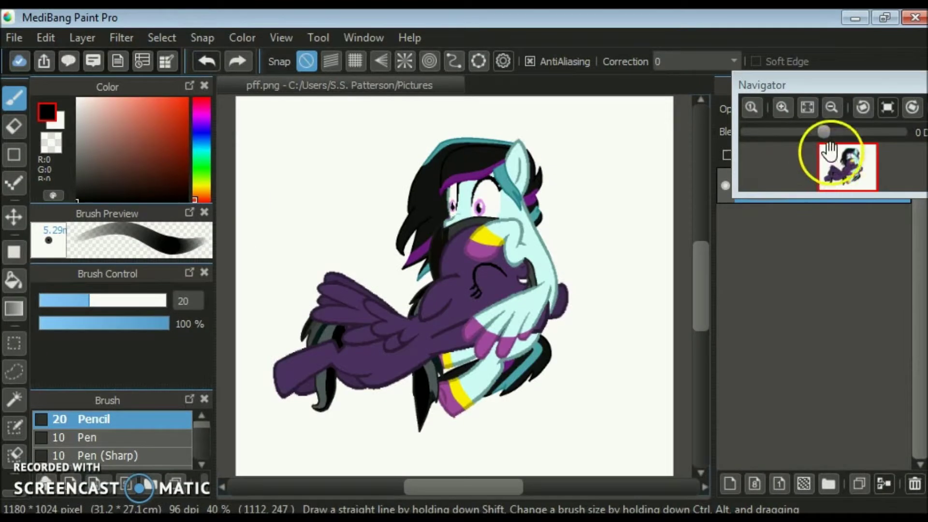
Undo the stray gradient over the heads and set the Blur brush to size 15, 54% opacity and blur intensity 48
left_click(831, 107)
left_click(782, 106)
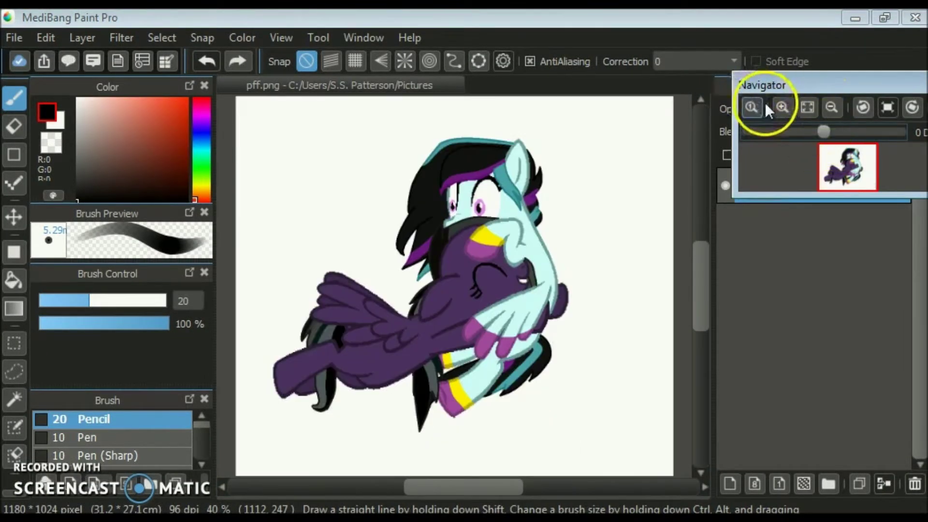
left_click(751, 107)
left_click_drag(698, 275, 698, 248)
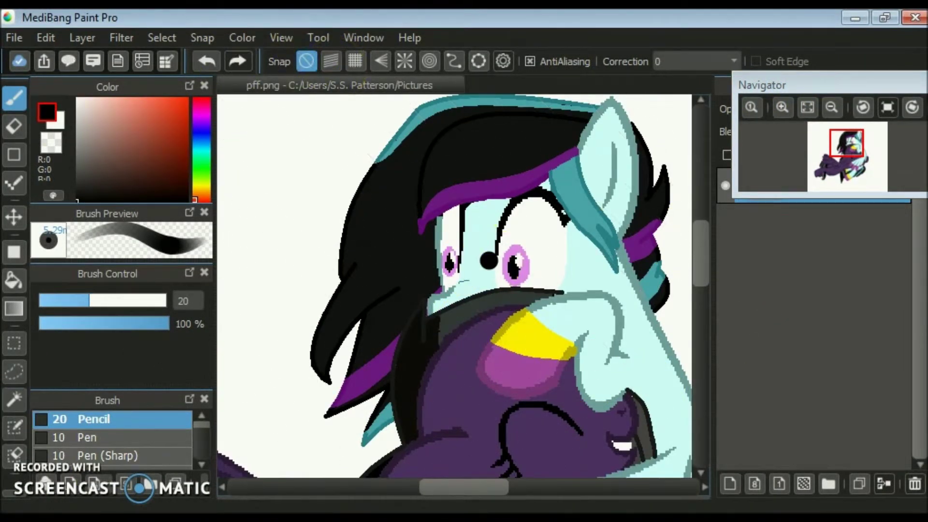
left_click(14, 307)
left_click(202, 464)
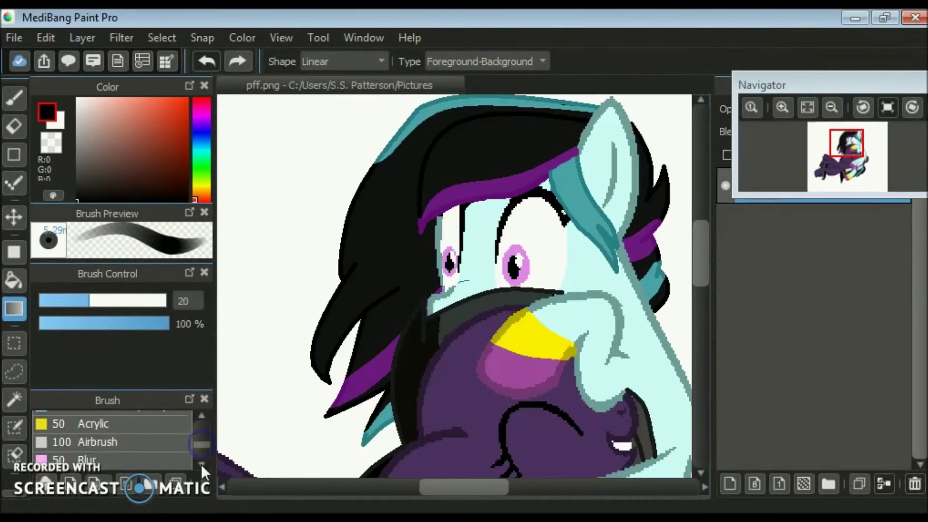
left_click(87, 460)
left_click(518, 363)
left_click(206, 61)
left_click(83, 306)
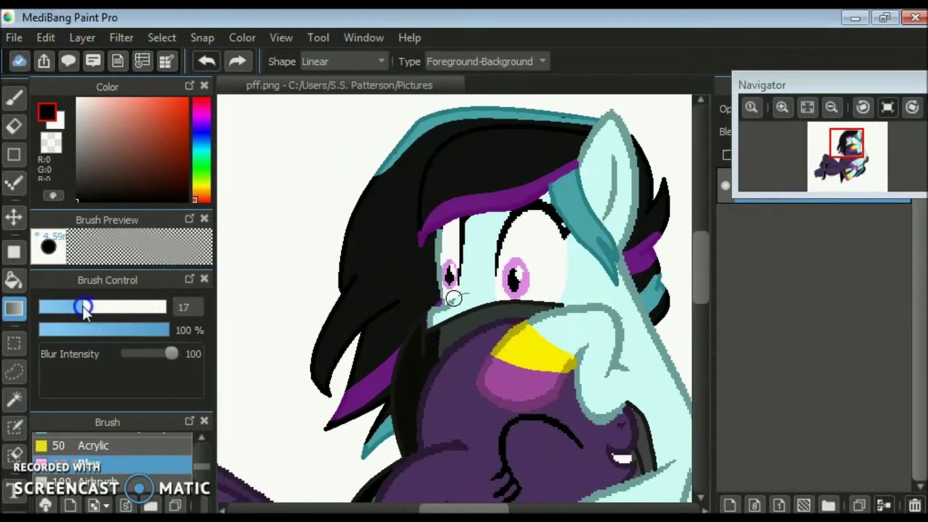
left_click(69, 330)
left_click(156, 347)
left_click_drag(155, 346, 151, 353)
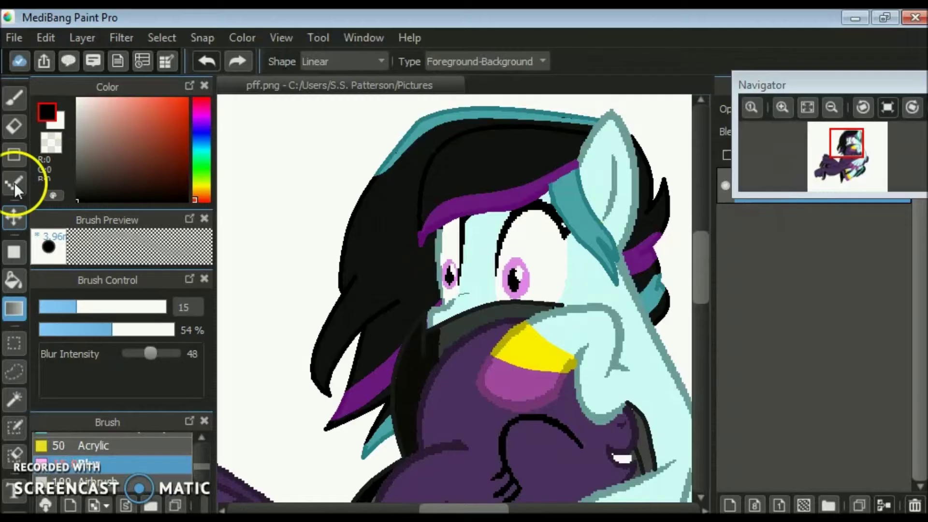
Smudge the yellow band of the hoof on the purple pony's head into the mint, using 61% opacity
left_click(13, 102)
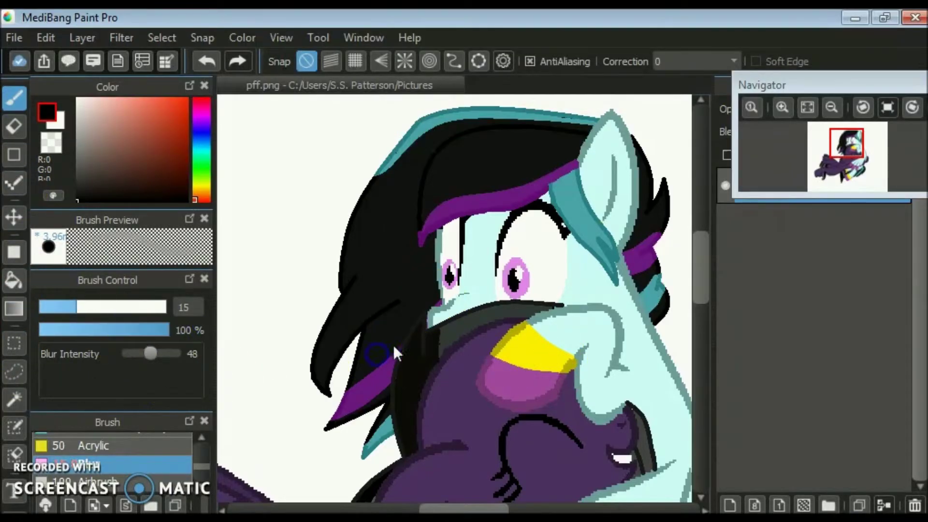
scroll(112, 460, "down", 2)
scroll(111, 459, "up", 2)
left_click(87, 456)
left_click_drag(534, 369, 570, 338)
key("ctrl+z")
left_click(124, 329)
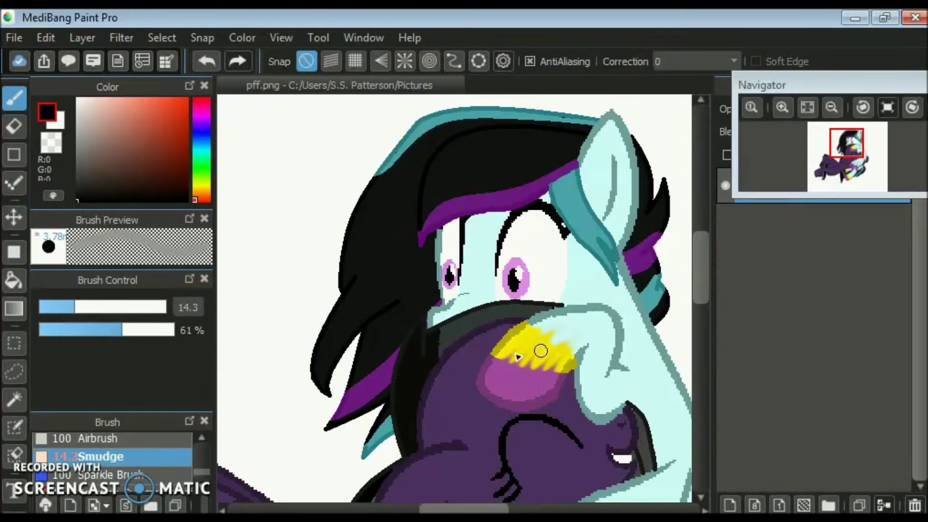
Blur the smudged yellow band and the adjoining leg outline with the Blur brush at size 21 and blur intensity 100
scroll(161, 463, "down", 2)
left_click(161, 467)
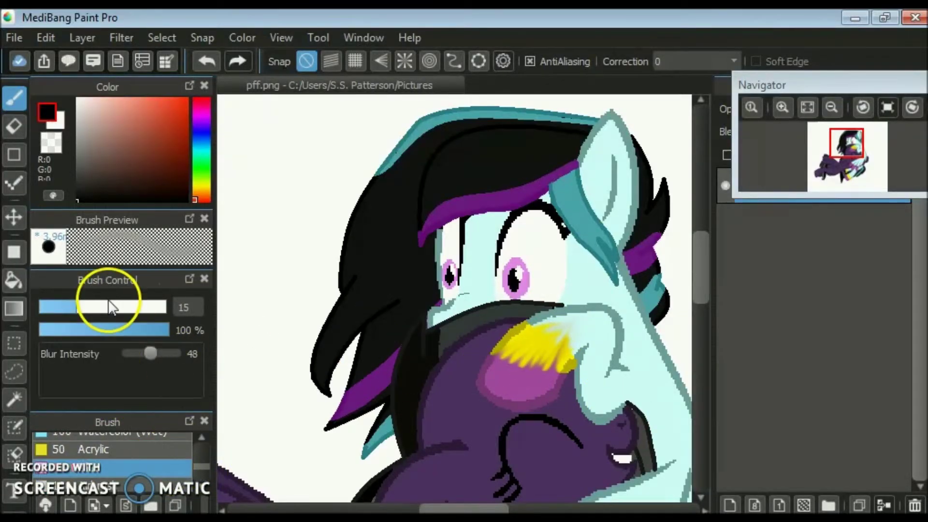
left_click(532, 366)
left_click(856, 170)
scroll(592, 331, "up", 2)
left_click_drag(150, 353, 171, 356)
Blur the boundary between mint and purple across the feather tips of the mint wing
scroll(655, 286, "right", 5)
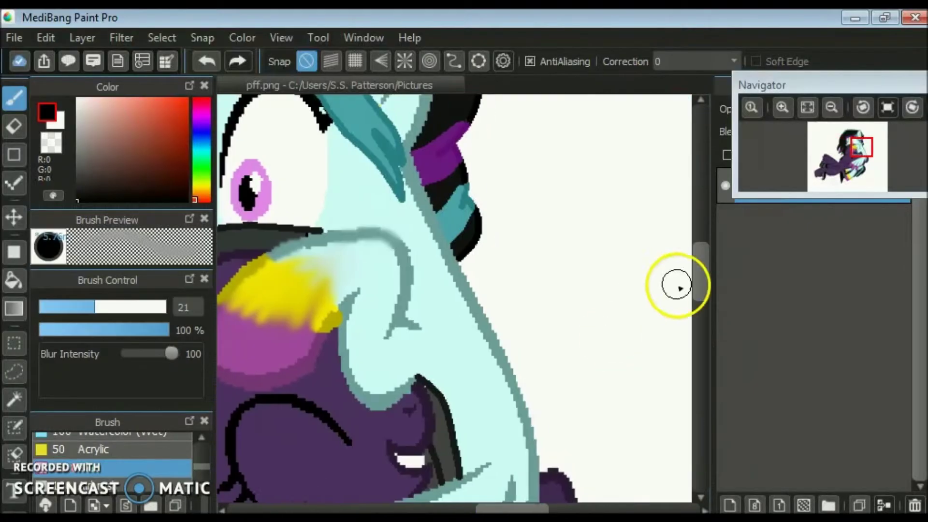
scroll(491, 435, "down", 5)
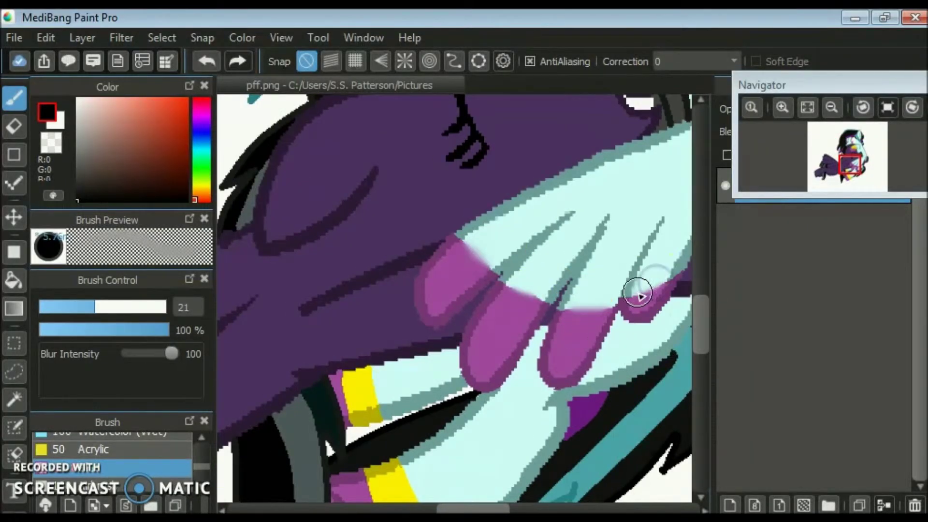
scroll(155, 454, "down", 1)
Smudge the purple feather tips and the yellow bands of both lower hooves into the mint at size 14.3 and 61% opacity
left_click(155, 437)
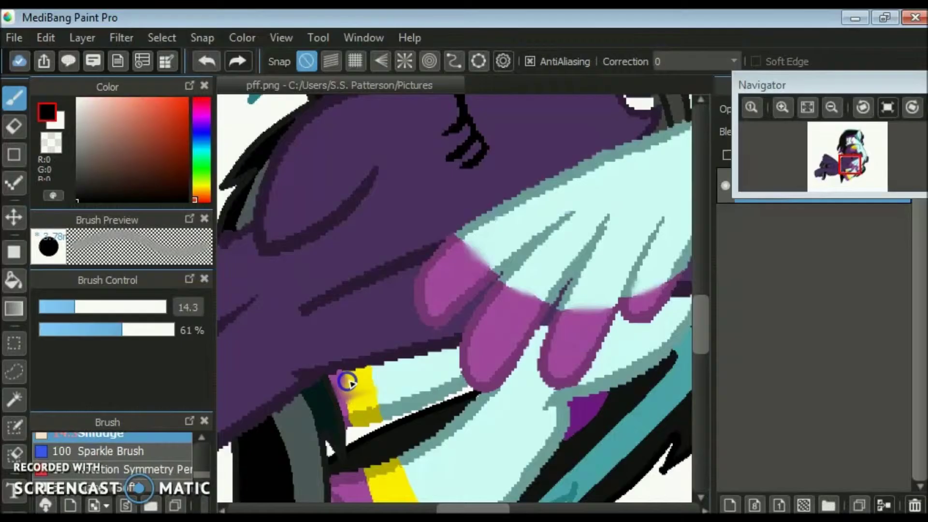
left_click_drag(493, 239, 485, 254)
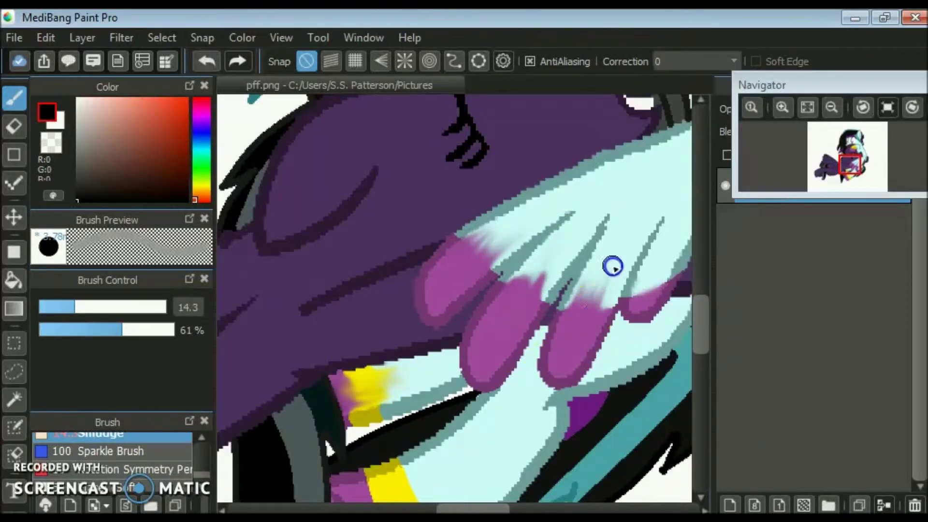
scroll(700, 343, "down", 2)
scroll(527, 358, "down", 2)
left_click_drag(406, 381, 464, 329)
Soften the smudged hoof bands and feather tips with the Blur brush at size 21
scroll(190, 466, "up", 1)
left_click(145, 455)
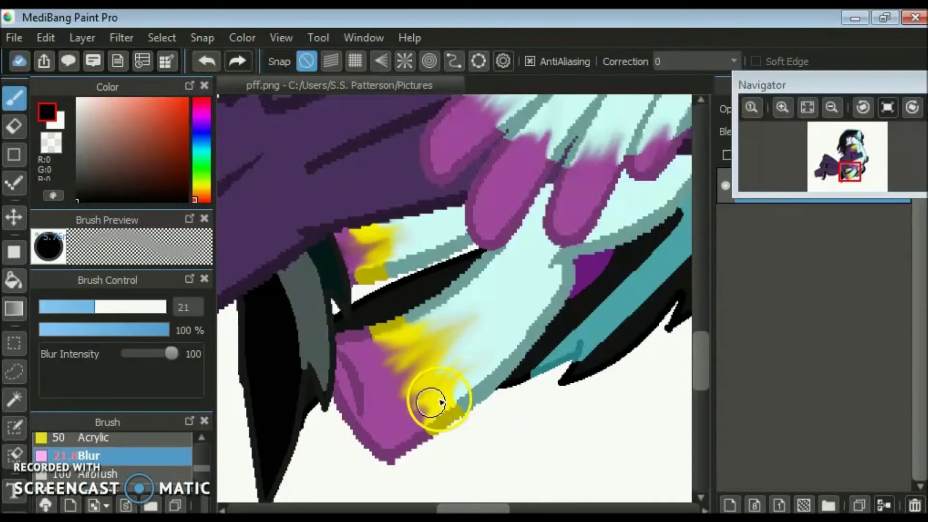
scroll(660, 210, "up", 2)
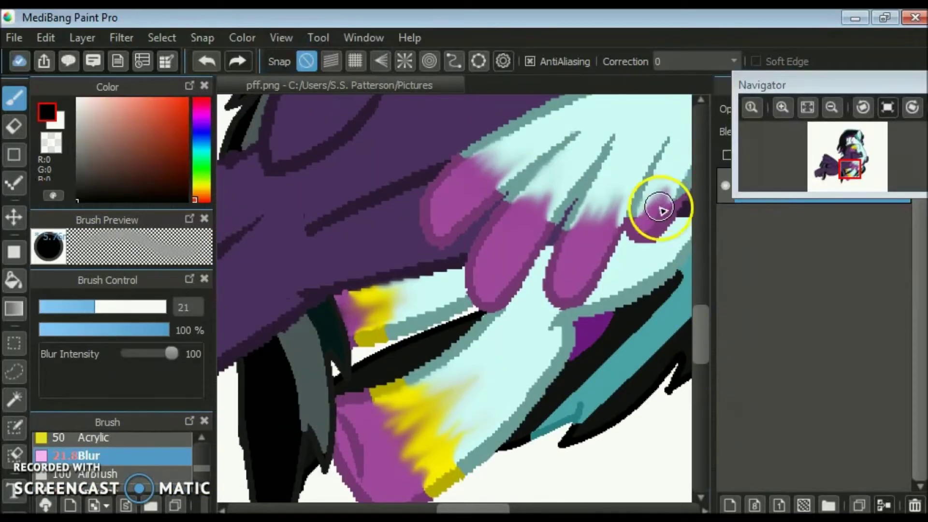
left_click(92, 438)
scroll(204, 461, "up", 3)
left_click(87, 459)
left_click(783, 107)
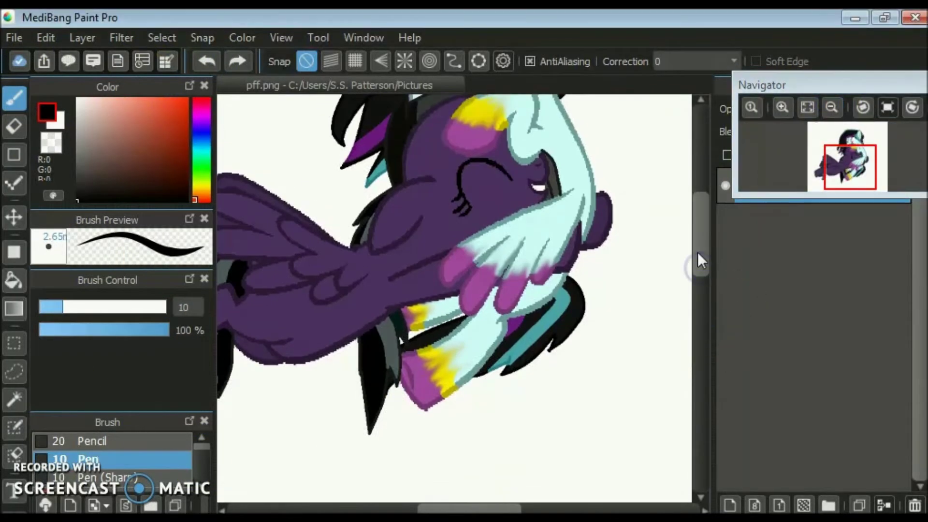
Reduce the Blur brush to size 12.6 and soften the coloured stripe edges in the mint pony's mane
scroll(697, 251, "up", 5)
scroll(503, 336, "up", 2)
scroll(205, 469, "down", 2)
left_click(121, 476)
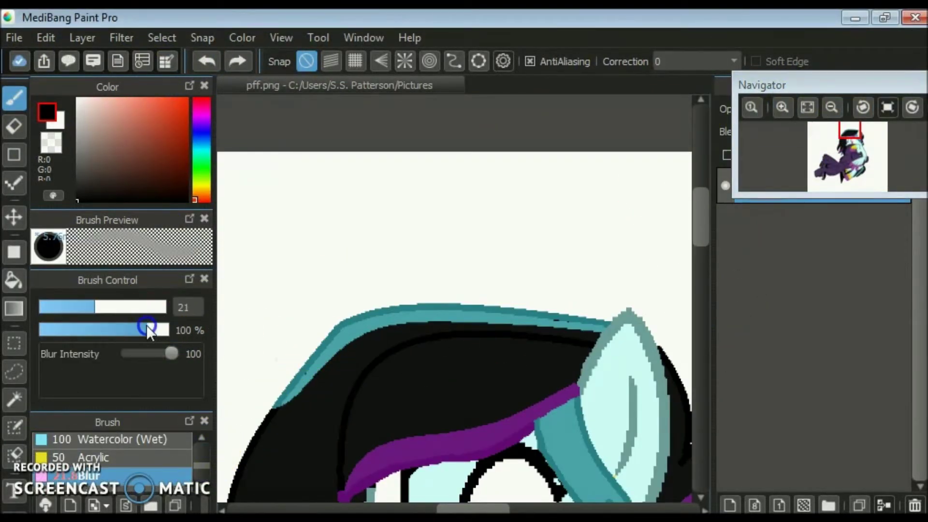
left_click(71, 307)
scroll(471, 319, "down", 5)
left_click(325, 363)
scroll(480, 218, "right", 5)
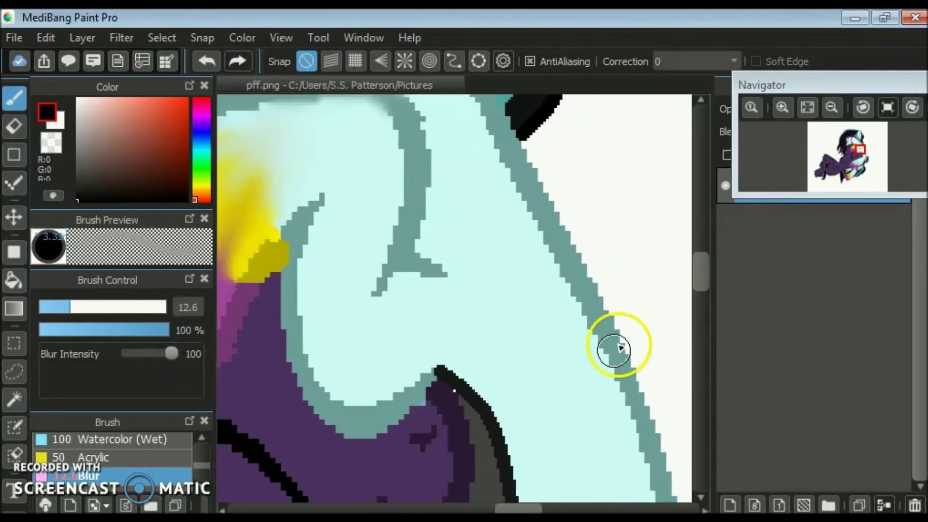
Blur the edges of the teal stripe in the mint pony's black tail
scroll(468, 239, "up", 3)
left_click(467, 238)
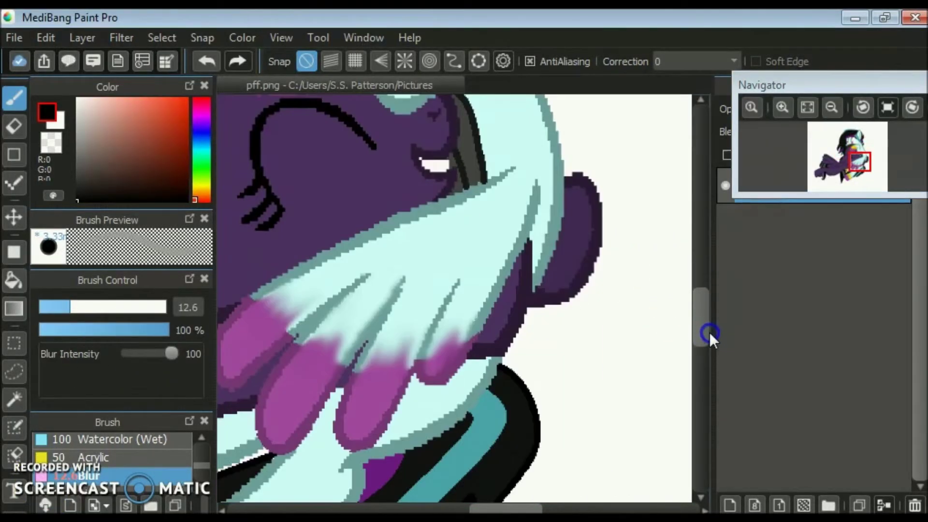
left_click(705, 356)
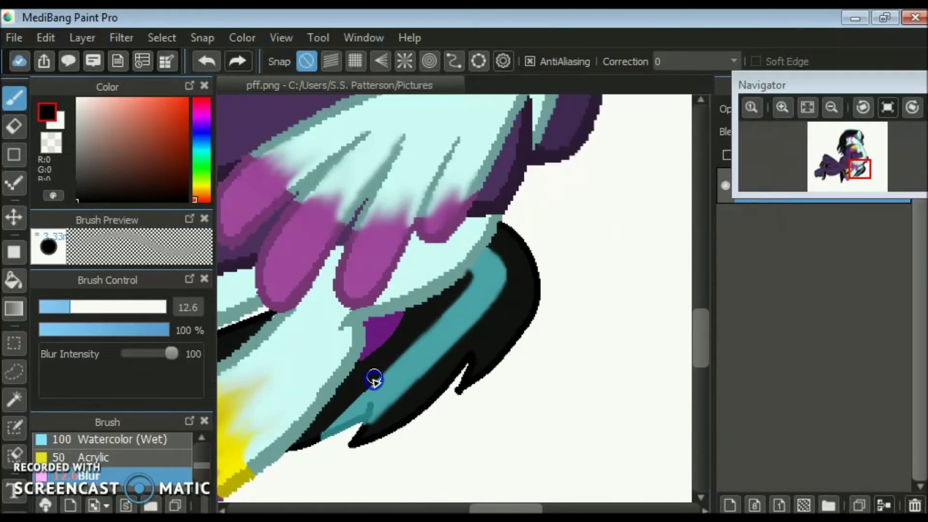
scroll(452, 455, "up", 5)
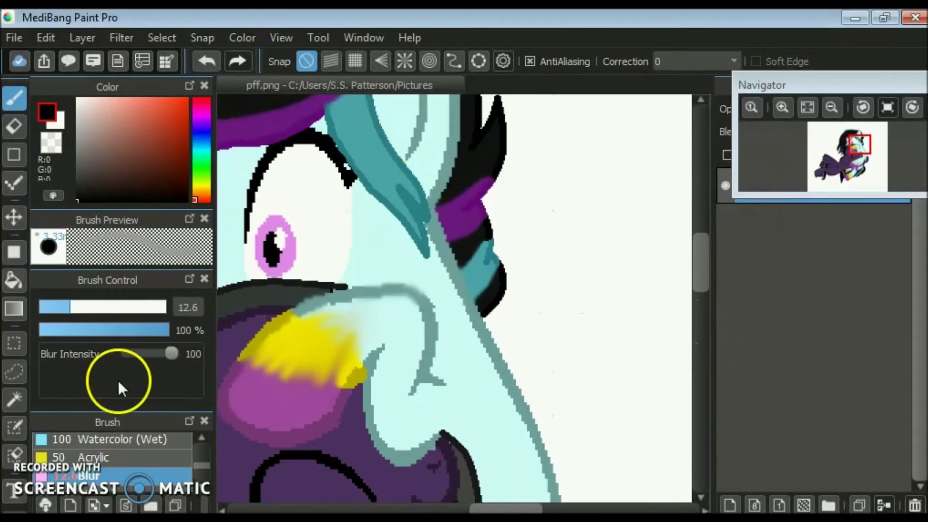
Paint over both of the mint pony's irises with the Select Pen and dock the floating Navigator
left_click(14, 425)
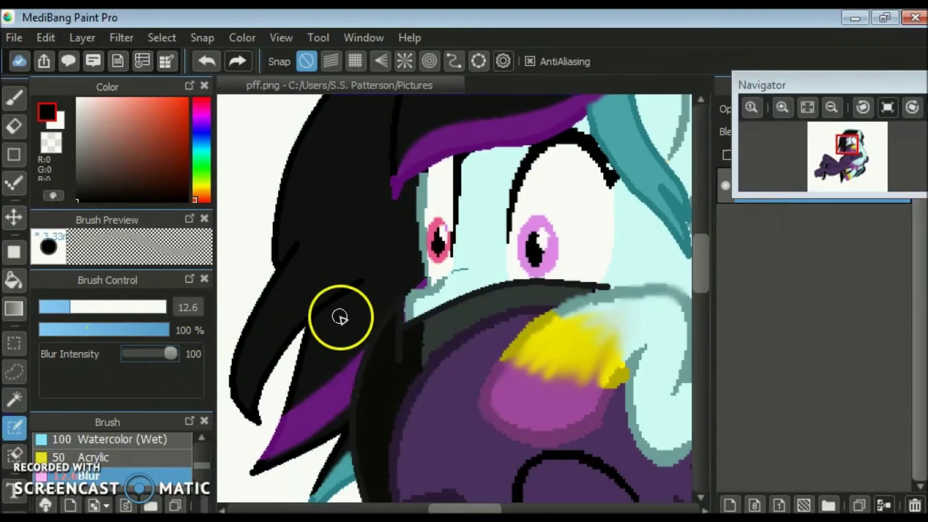
mouse_move(793, 85)
left_mouse_down()
mouse_move(793, 137)
mouse_move(829, 150)
left_mouse_up()
left_click(185, 314)
left_click(199, 444)
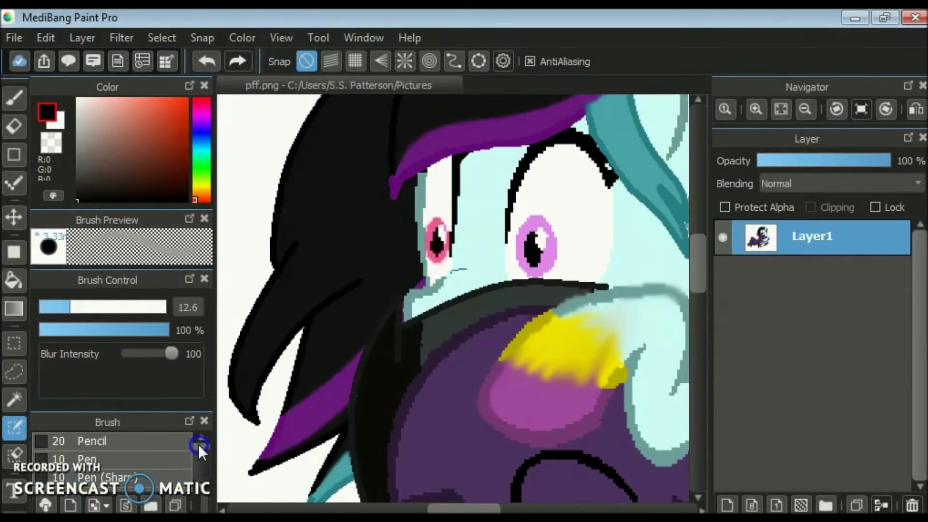
left_click(15, 399)
left_click(396, 210)
left_click(93, 66)
left_click(145, 459)
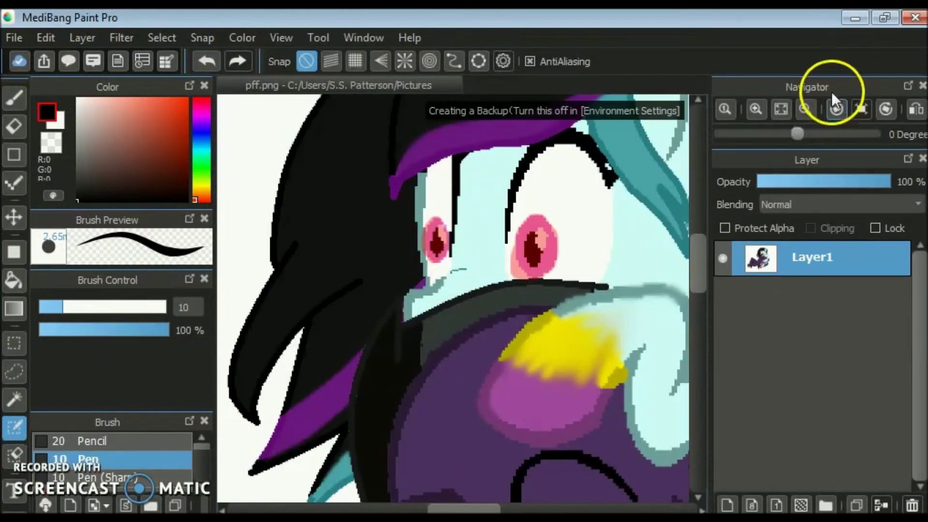
Add a new layer and airbrush soft white highlights within the selected black mane at size 100 and 22% opacity
left_click(837, 108)
left_click_drag(828, 244, 801, 137)
left_click(419, 61)
left_click(803, 110)
left_click(738, 259)
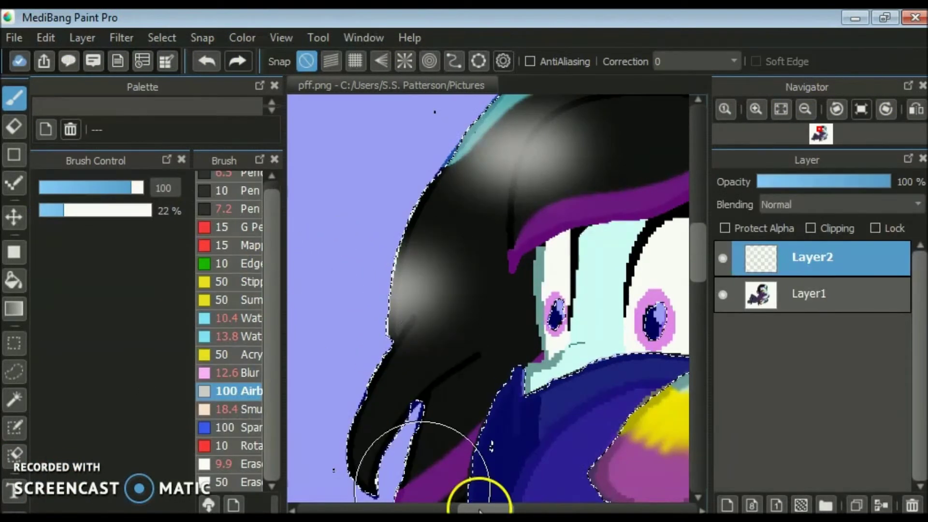
Airbrush a white highlight on the mane's teal stripe at size 9.3 and along the black tail at size 42 and 19% opacity
left_click_drag(479, 508, 530, 507)
left_click(57, 187)
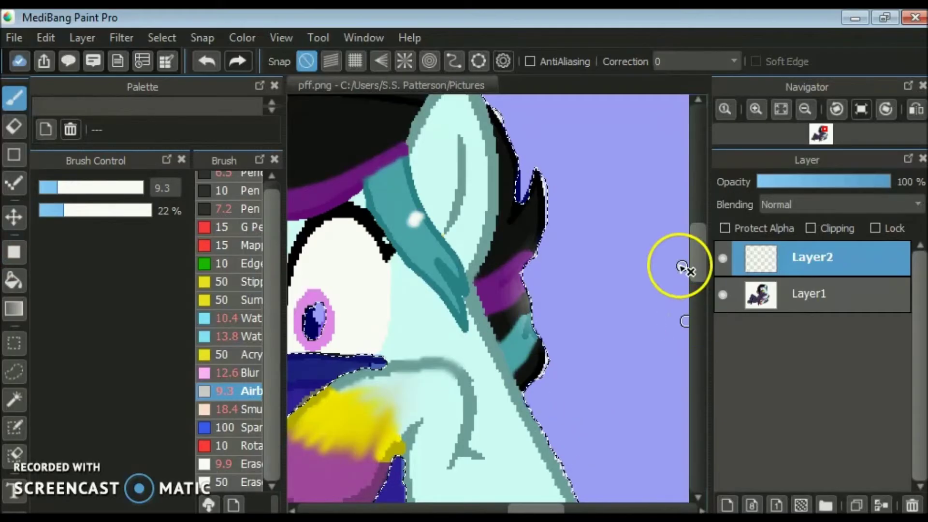
left_click_drag(697, 266, 697, 348)
left_click(106, 188)
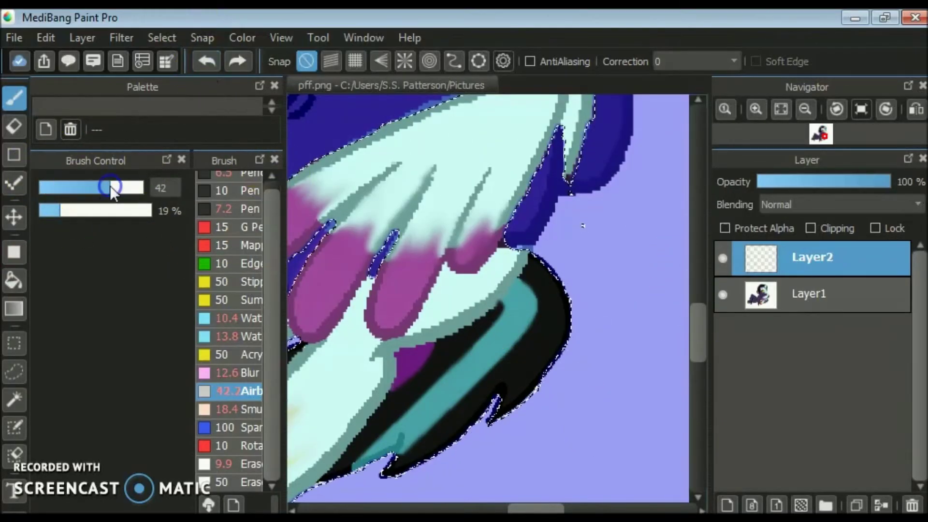
left_click(507, 376)
left_click(406, 456)
scroll(535, 425, "up", 5)
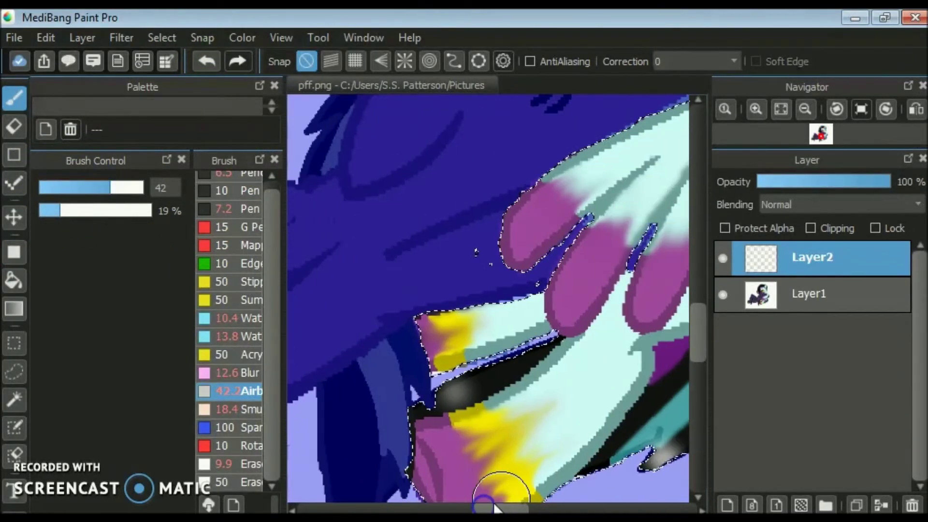
Airbrush black shading over the mint pony's tail and mane stripes, and shade its body with the Pen at size 14.7 and 16% opacity
left_click_drag(701, 317, 703, 260)
scroll(488, 290, "down", 4)
left_click_drag(338, 381, 360, 425)
left_click_drag(493, 507, 539, 505)
left_click_drag(483, 203, 503, 348)
scroll(691, 278, "up", 4)
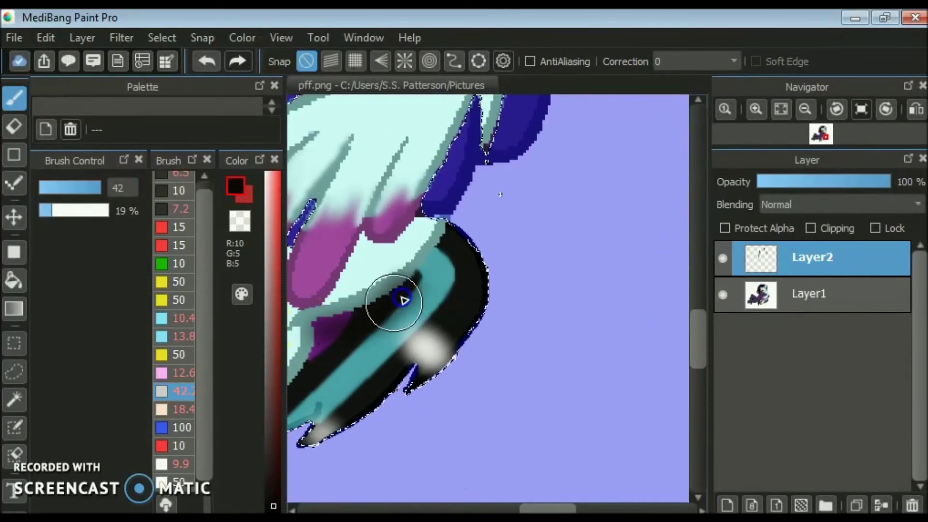
scroll(690, 364, "up", 2)
left_click(178, 194)
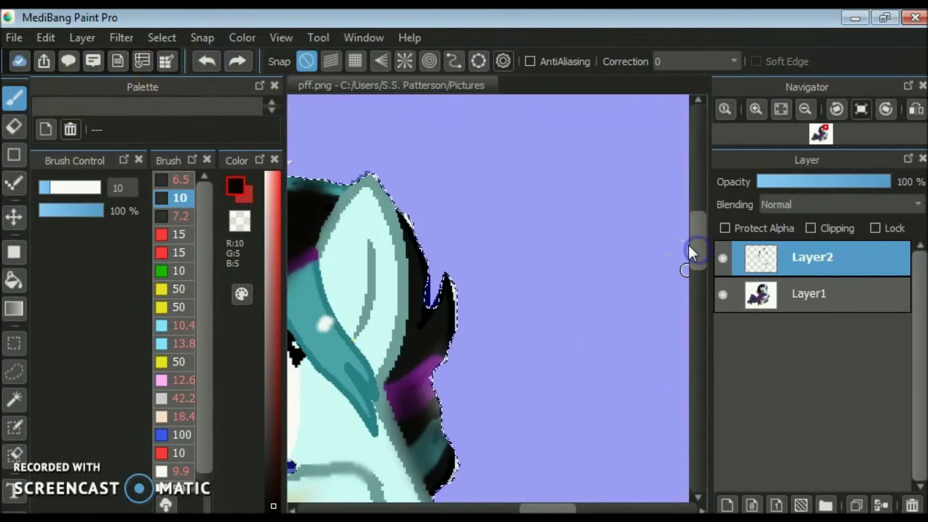
Paint translucent white highlights on the mint pony's hooves and wing feathers with a Pen at size 32 and 24% opacity
left_click(268, 210)
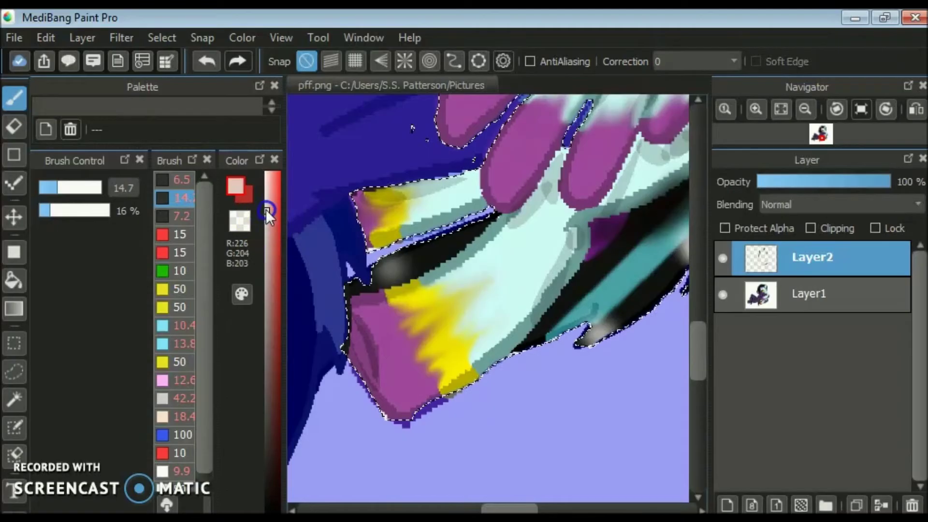
left_click_drag(267, 210, 266, 172)
left_click(179, 215)
left_click(100, 192)
mouse_move(568, 259)
left_mouse_down()
mouse_move(481, 290)
mouse_move(414, 232)
left_mouse_up()
scroll(529, 259, "up", 3)
scroll(660, 219, "up", 5)
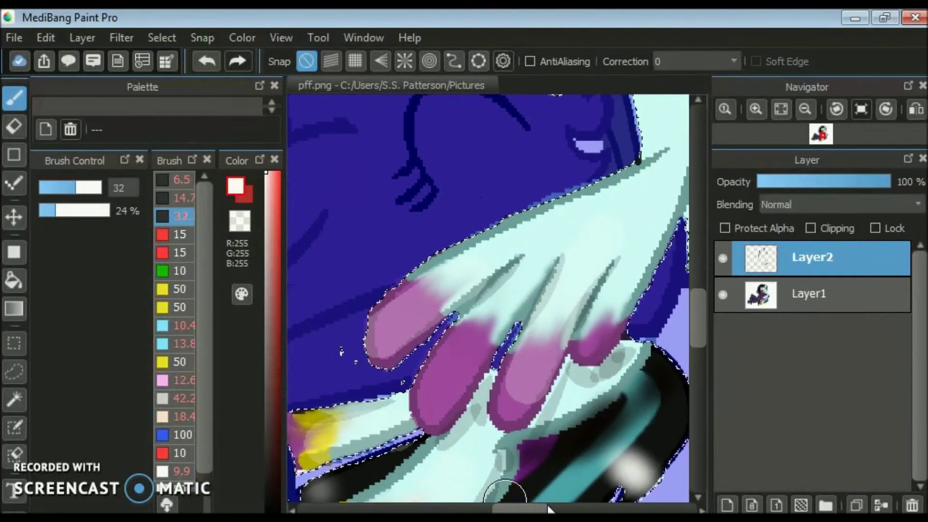
scroll(532, 241, "up", 5)
Soften the shading and highlights on the mint pony's face, body and wing with the Blur brush at size 16 and 100% opacity
left_click(176, 372)
left_click_drag(552, 238, 596, 303)
left_click_drag(483, 290, 456, 311)
left_click(695, 296)
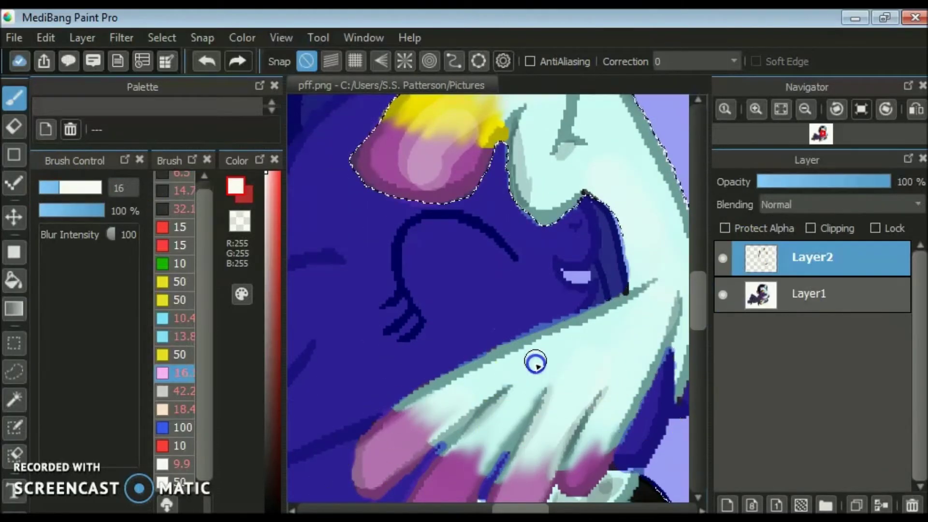
scroll(526, 182, "up", 3)
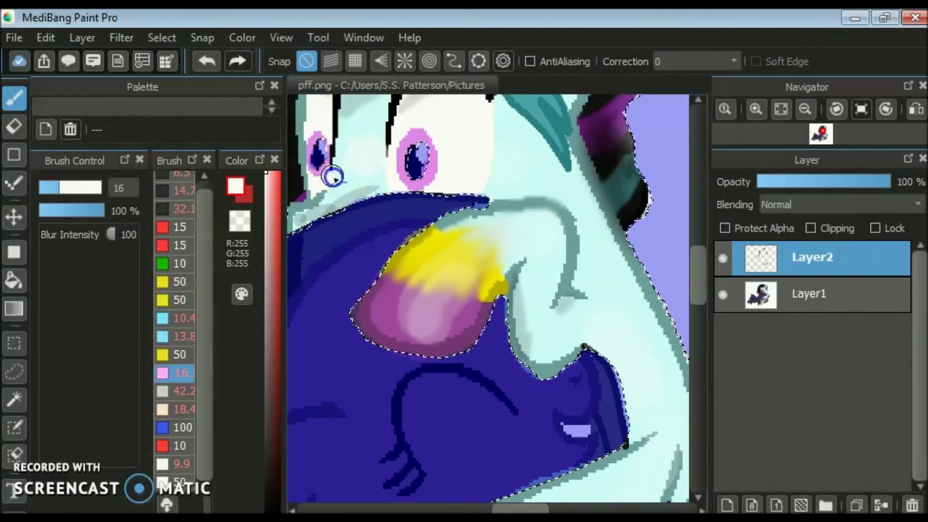
left_click(696, 338)
left_click_drag(606, 333, 607, 315)
left_click(460, 489)
left_click(14, 309)
left_click_drag(307, 389, 397, 333)
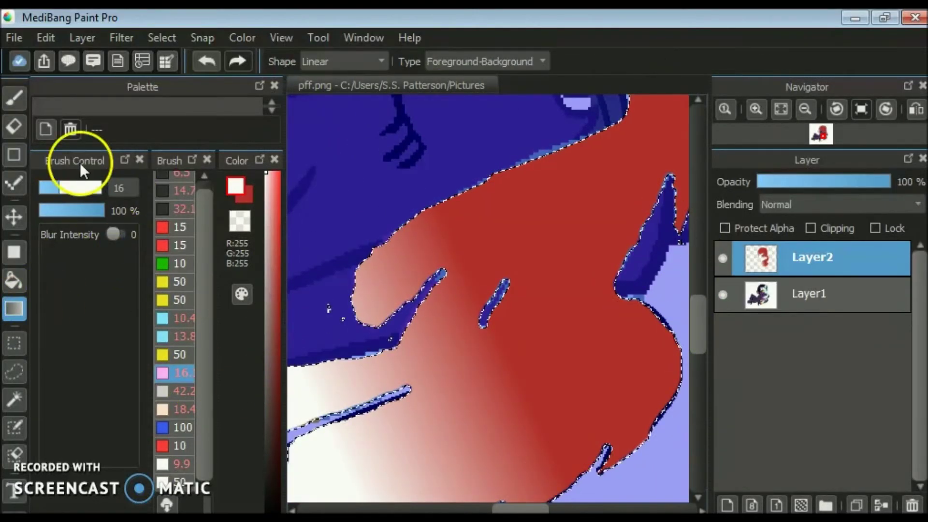
left_click(207, 61)
left_click(528, 62)
left_click(478, 81)
left_click_drag(413, 278, 269, 149)
left_click(207, 61)
left_click(56, 210)
left_click_drag(410, 280, 299, 155)
left_click(207, 61)
Blur the mint pony's hoof highlights with the brush at size 22 and 24% opacity
left_click(14, 97)
left_click(68, 188)
left_click(805, 109)
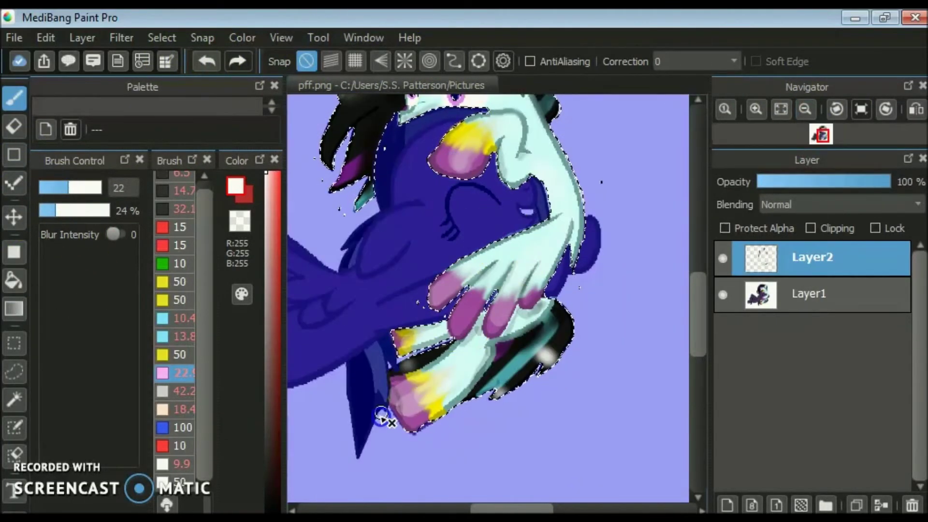
scroll(454, 112, "up", 5)
Try the filled Rectangle shape on the drawing and open the Reference panel
left_click(14, 252)
left_click_drag(428, 393, 600, 334)
left_click(161, 37)
left_click(242, 37)
left_click(363, 37)
left_click(396, 282)
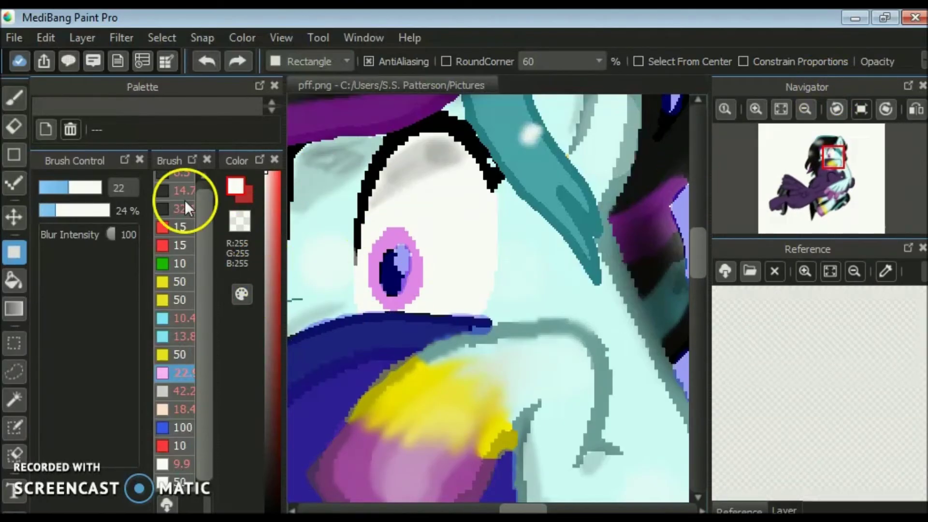
Choose the Watercolor brush with size 10.4 and 14% opacity
left_click(174, 226)
left_click(174, 318)
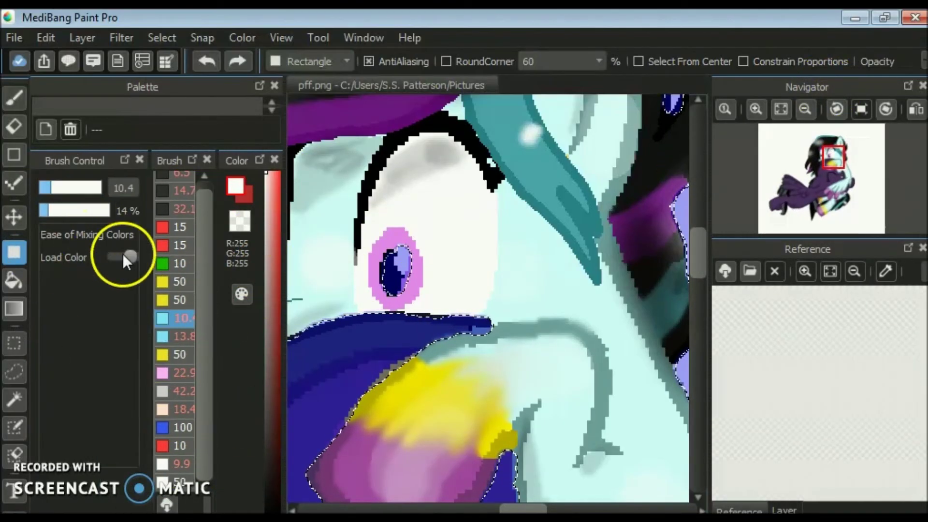